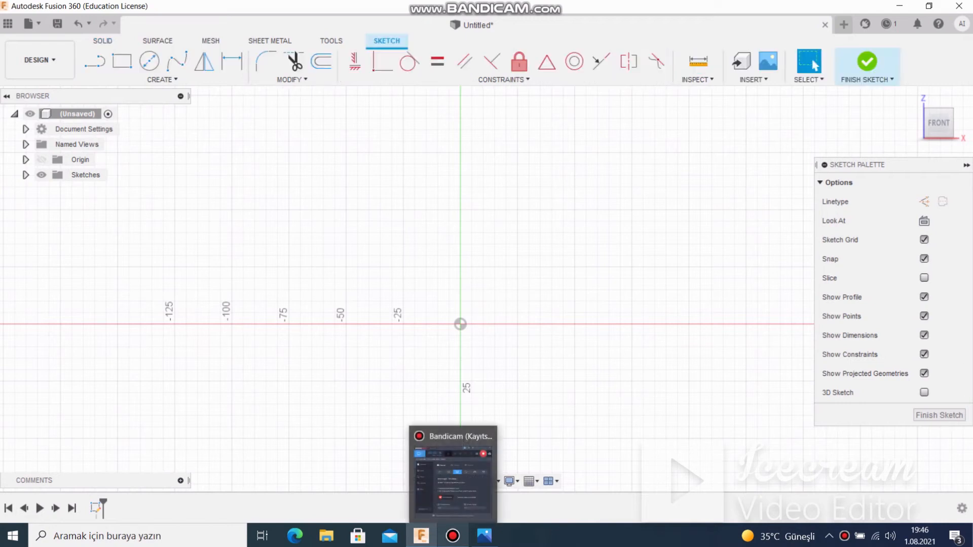
# Step: Check the reference drawing 4.PNG, and draw a 32 mm horizontal line from the origin and a 60 mm vertical line up from its end
pyautogui.click(484, 535)
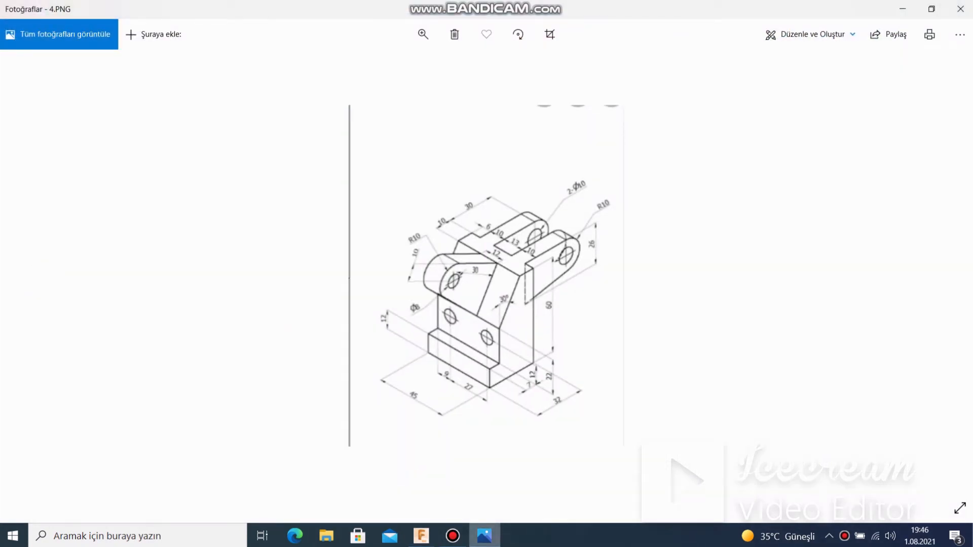
pyautogui.moveTo(484, 536)
pyautogui.click(484, 535)
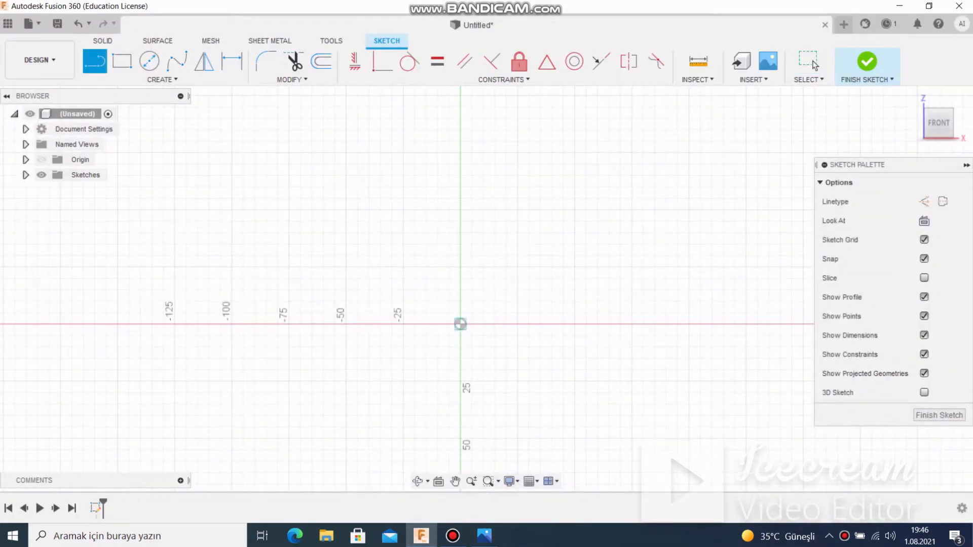
pyautogui.click(460, 324)
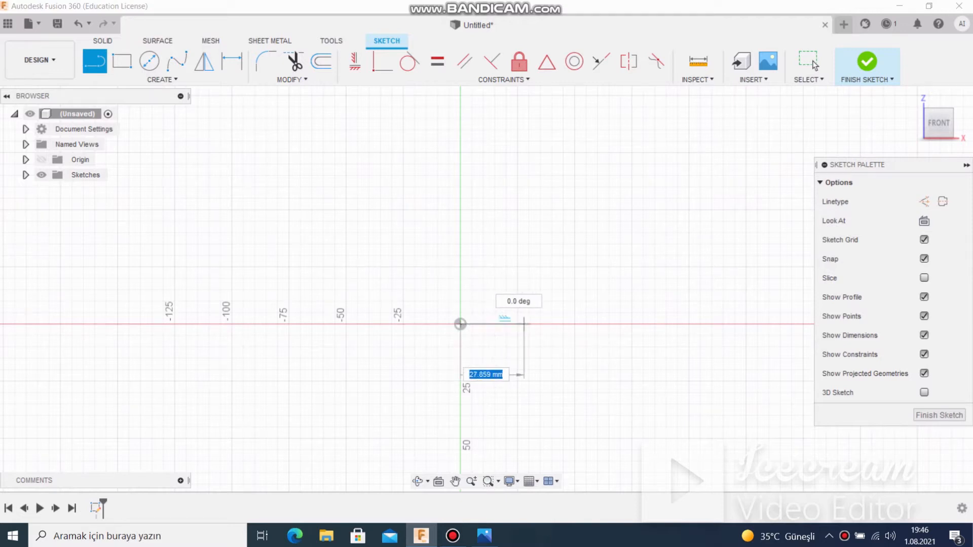
pyautogui.write('2')
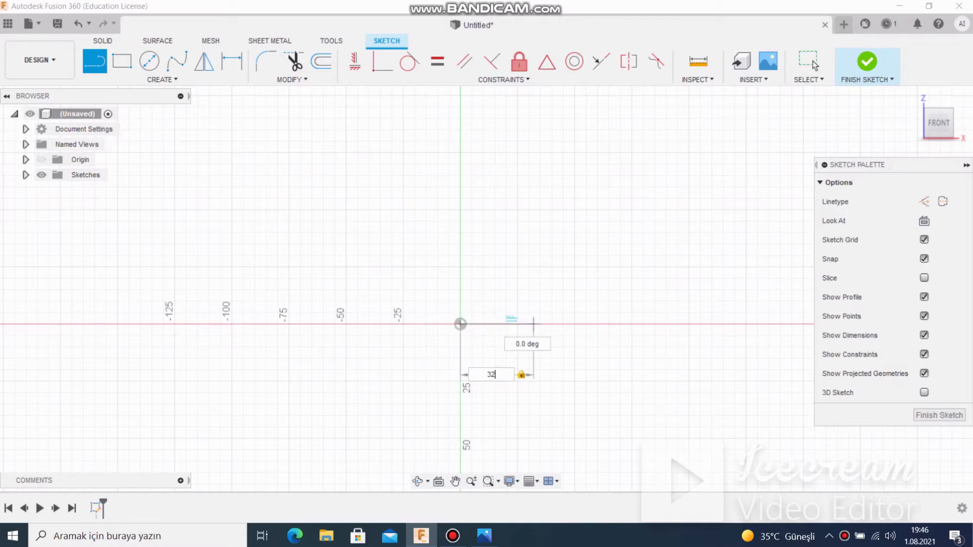
pyautogui.press('Return')
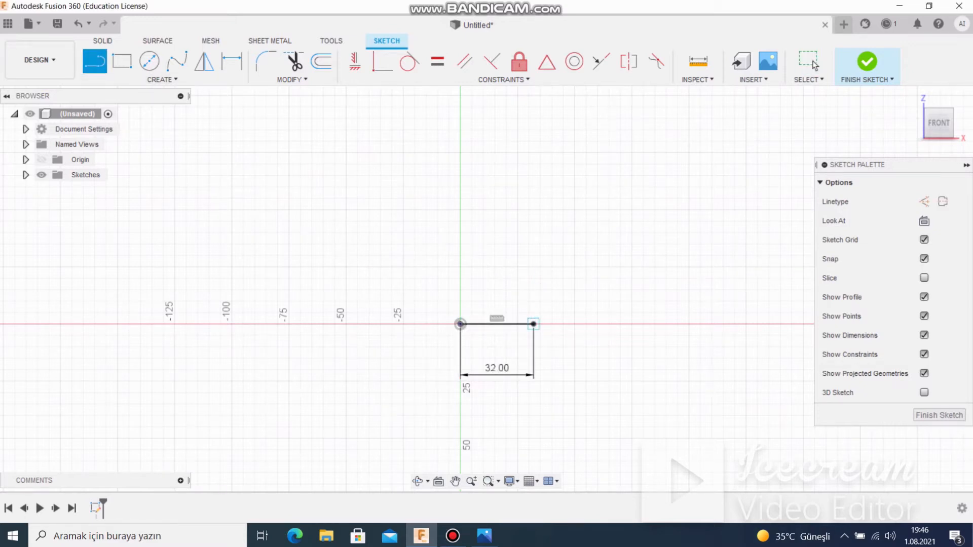
pyautogui.write('60')
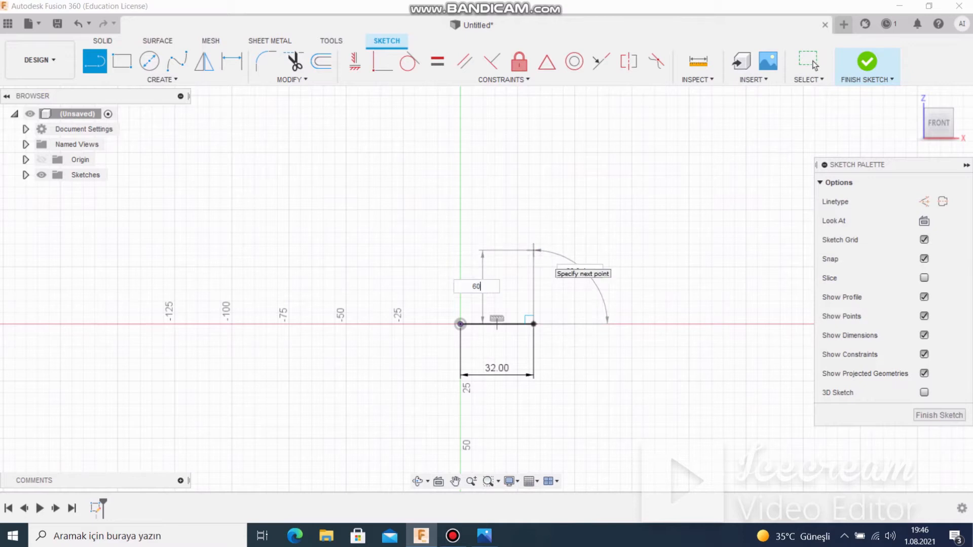
pyautogui.press('Return')
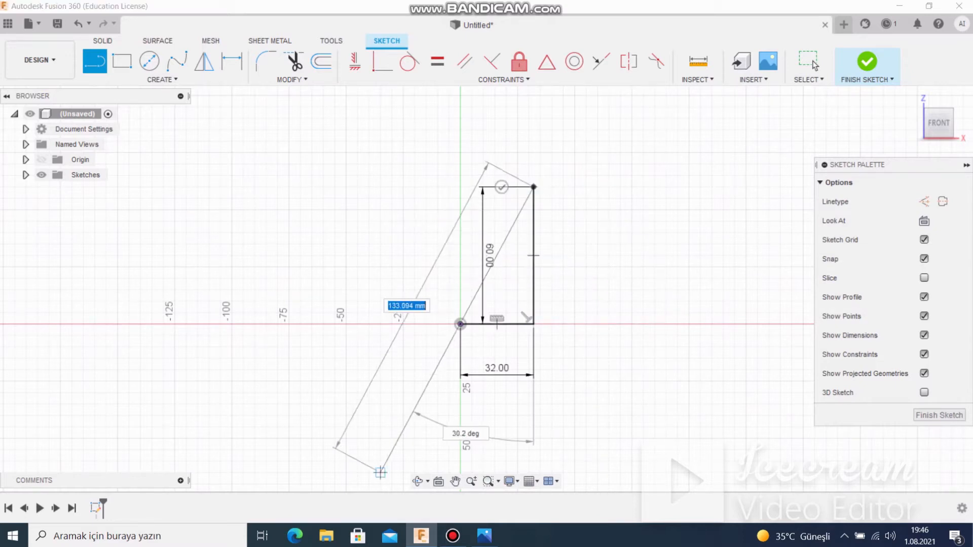
# Step: Check the reference drawing and add a 10 mm horizontal line back toward the vertical axis from the top of the 60 mm line
pyautogui.click(484, 535)
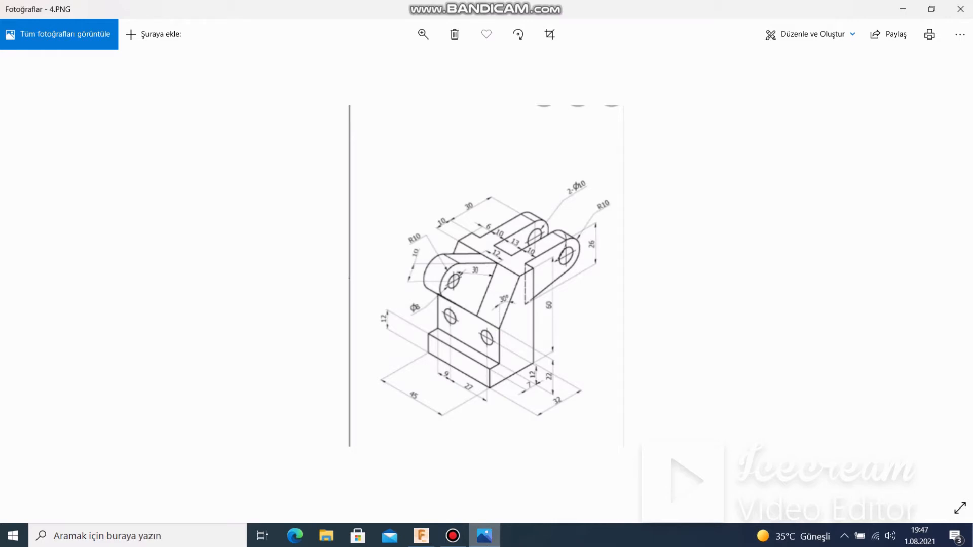
pyautogui.click(420, 536)
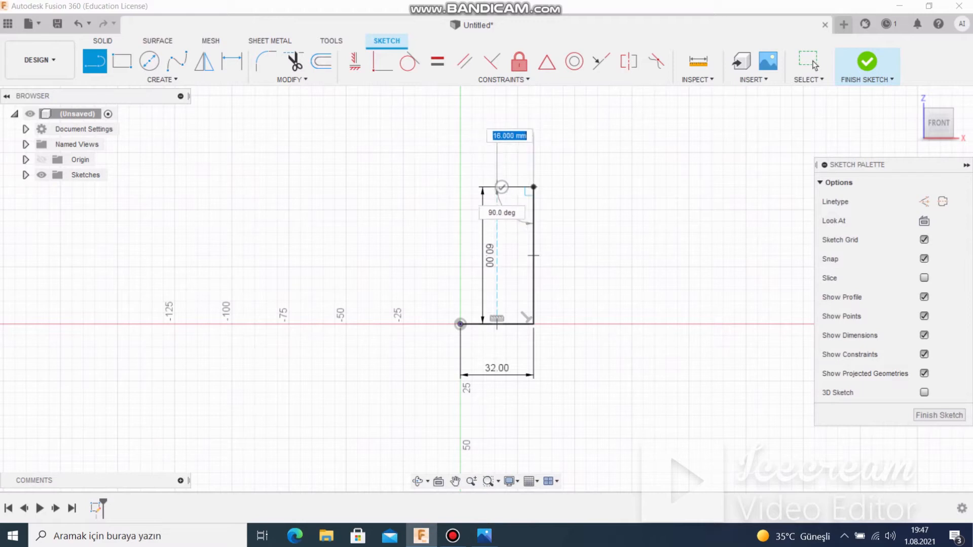
pyautogui.write('10')
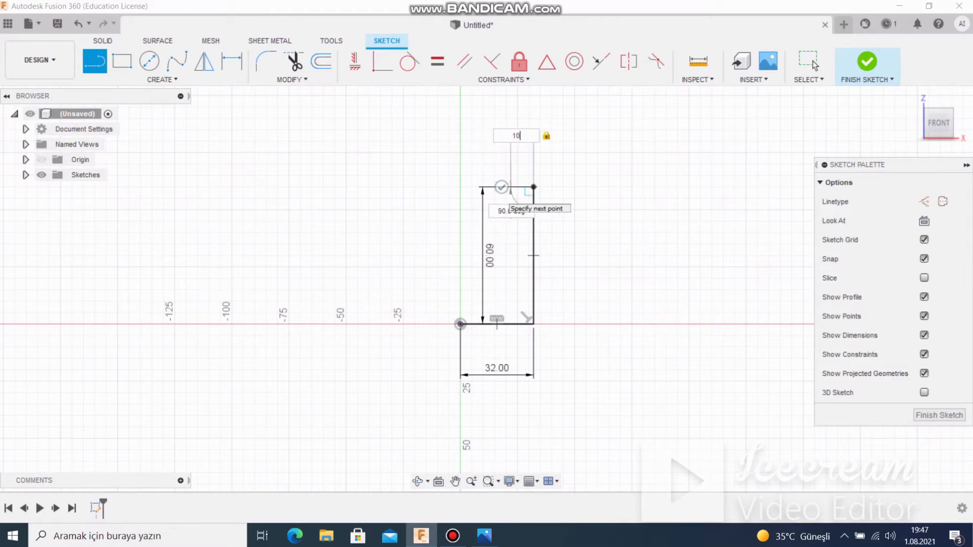
pyautogui.press('Return')
pyautogui.press('Escape')
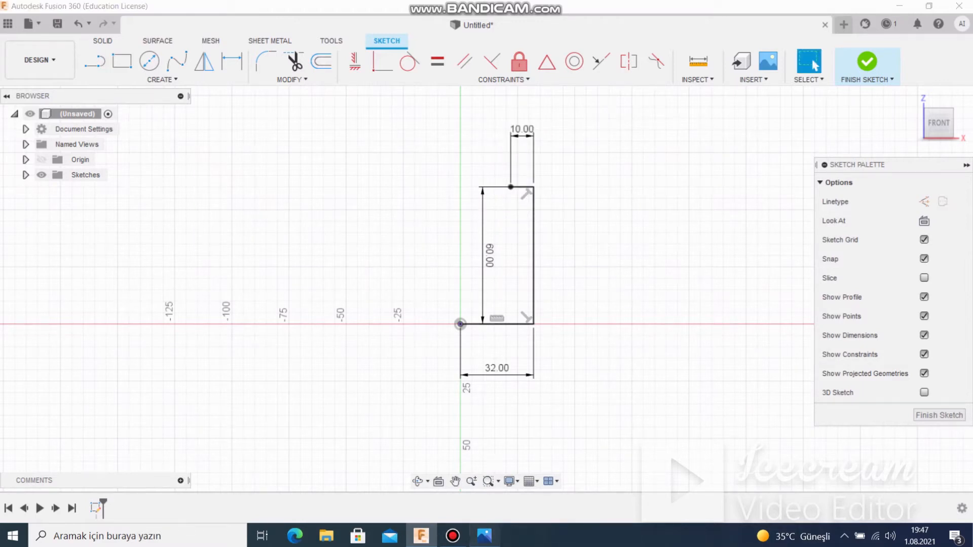
# Step: Check the reference drawing and draw the profile's low front edge along the vertical axis above the origin, with a 12 mm line
pyautogui.click(484, 536)
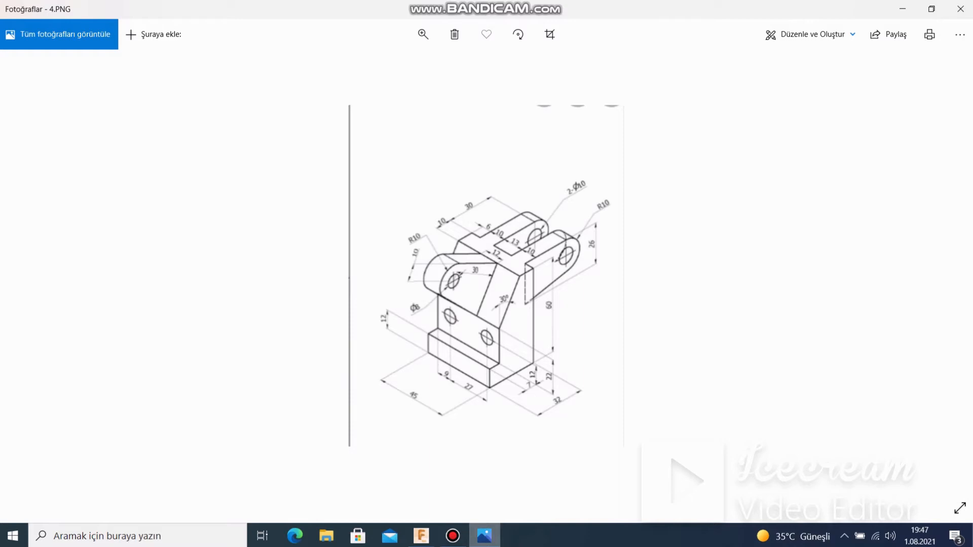
pyautogui.click(484, 535)
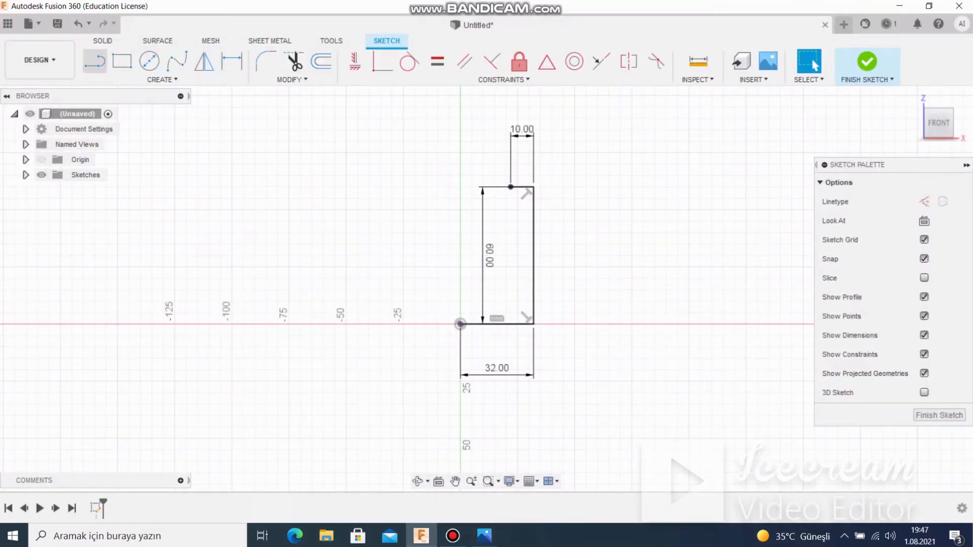
pyautogui.click(95, 61)
pyautogui.click(460, 324)
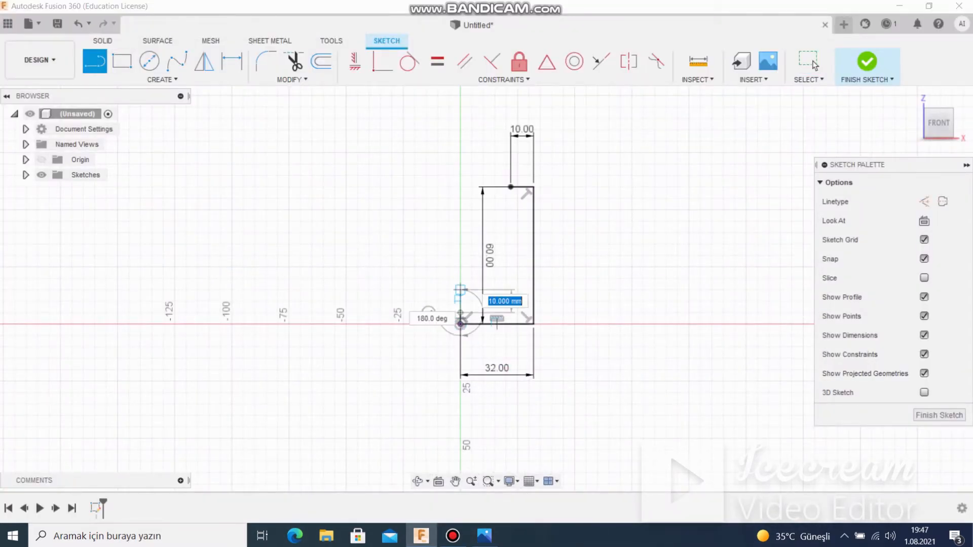
pyautogui.write('12')
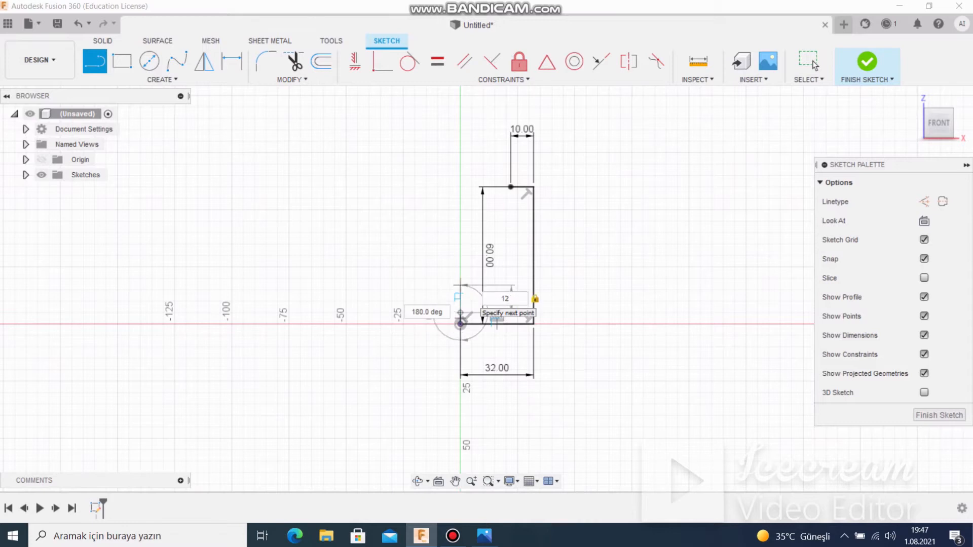
pyautogui.press('Return')
pyautogui.press('Escape')
# Step: Check the reference drawing and draw the 7 mm horizontal step ledge inward from the top of the low front edge
pyautogui.click(484, 536)
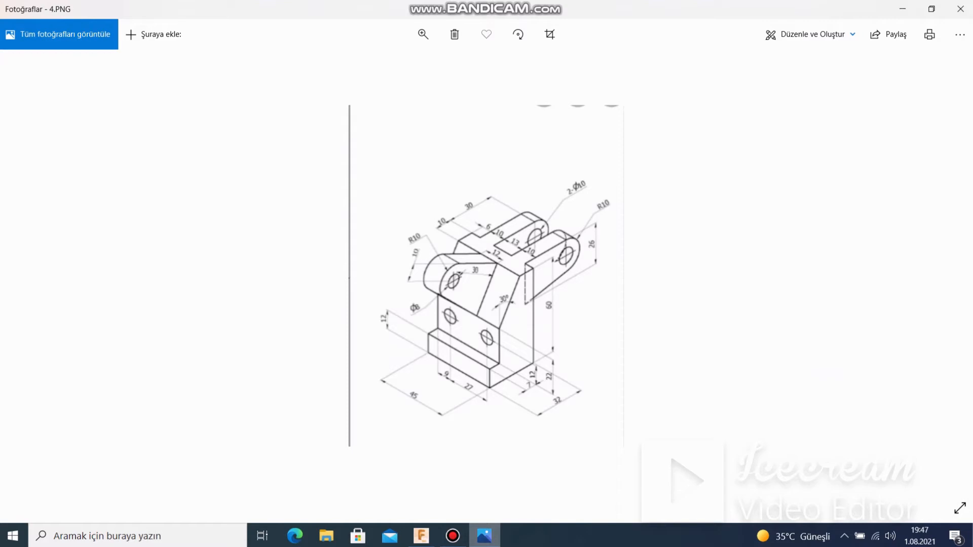
pyautogui.click(481, 536)
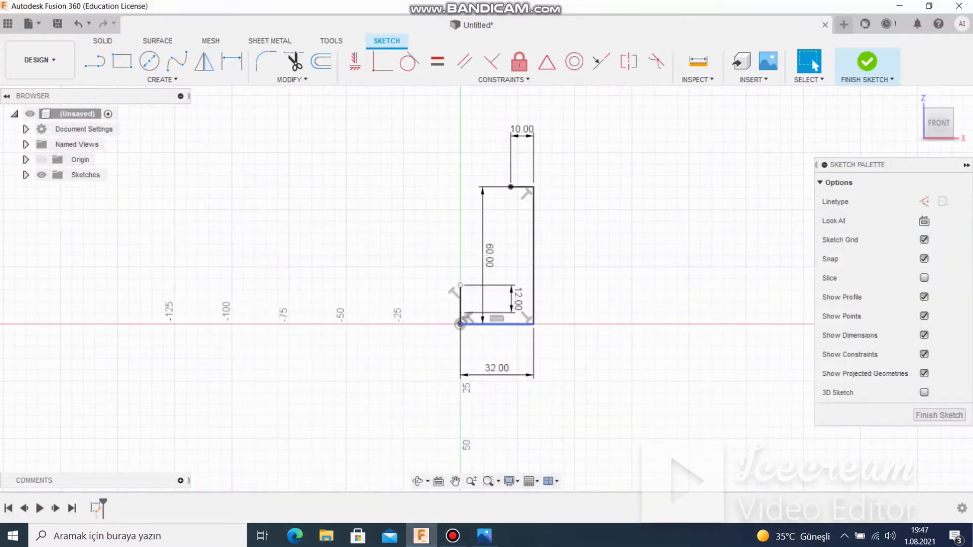
pyautogui.press('l')
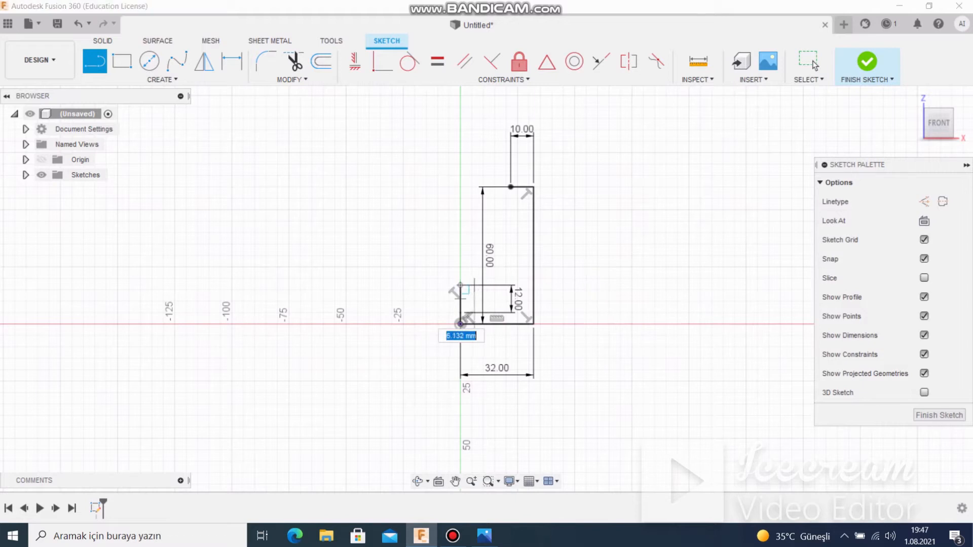
pyautogui.click(460, 285)
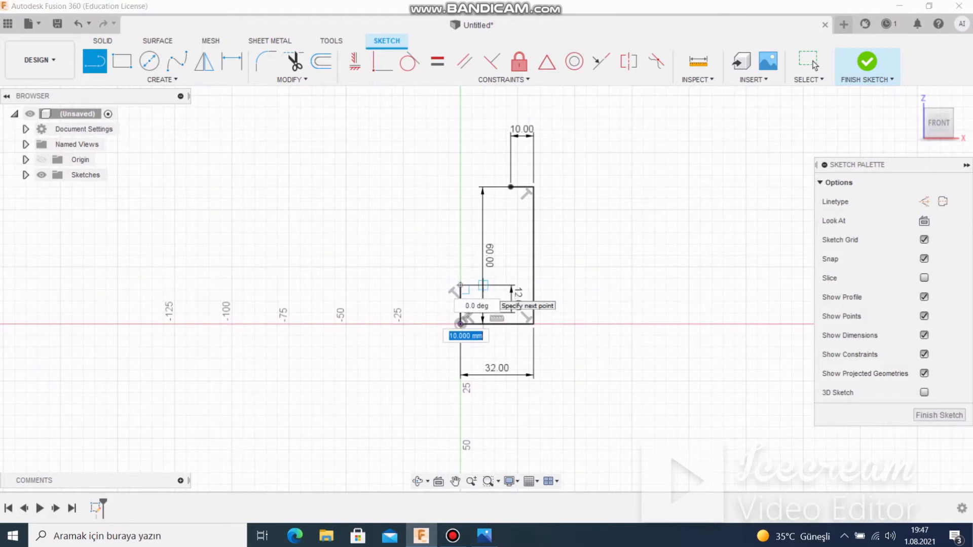
pyautogui.write('7')
pyautogui.press('Tab')
pyautogui.press('Return')
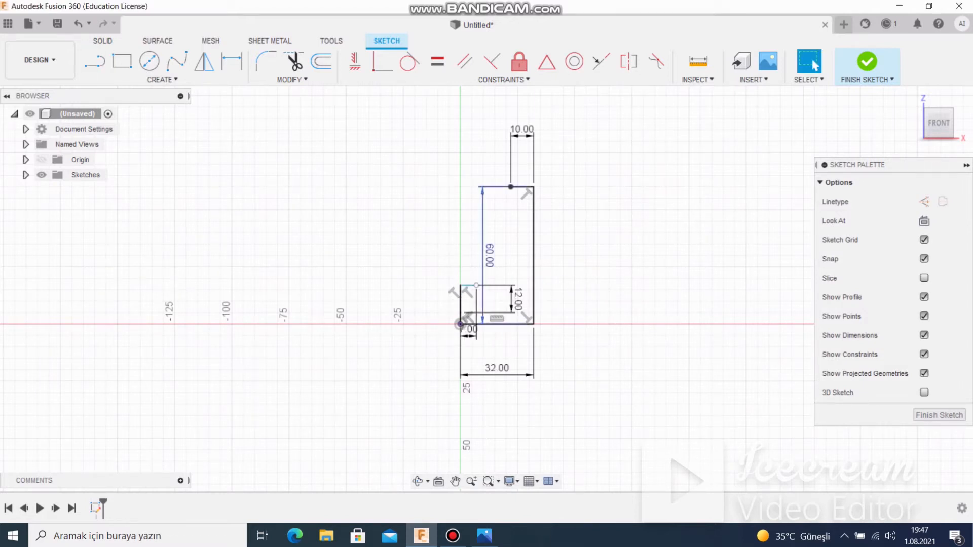
# Step: Check the reference drawing and draw a 22 mm vertical line up from the inner end of the 7 mm ledge
pyautogui.click(485, 536)
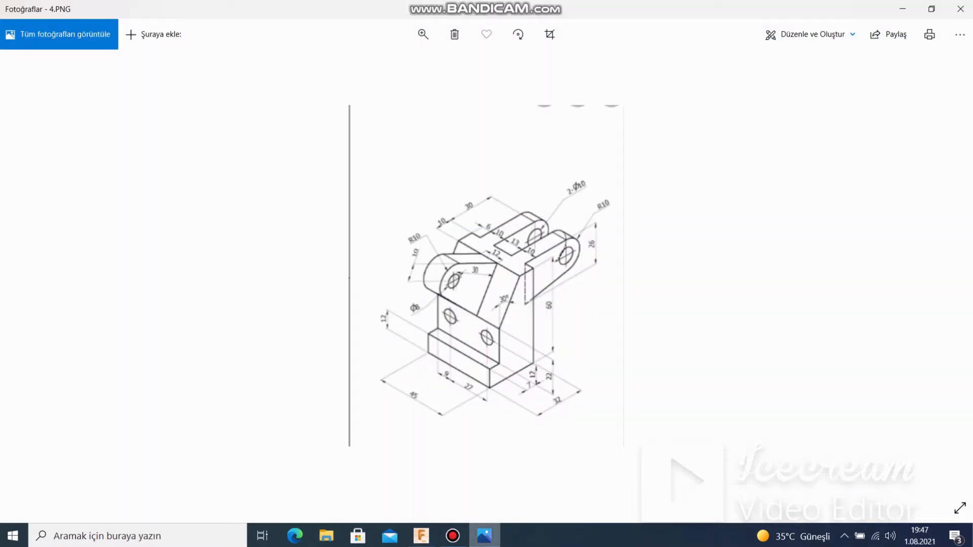
pyautogui.click(484, 536)
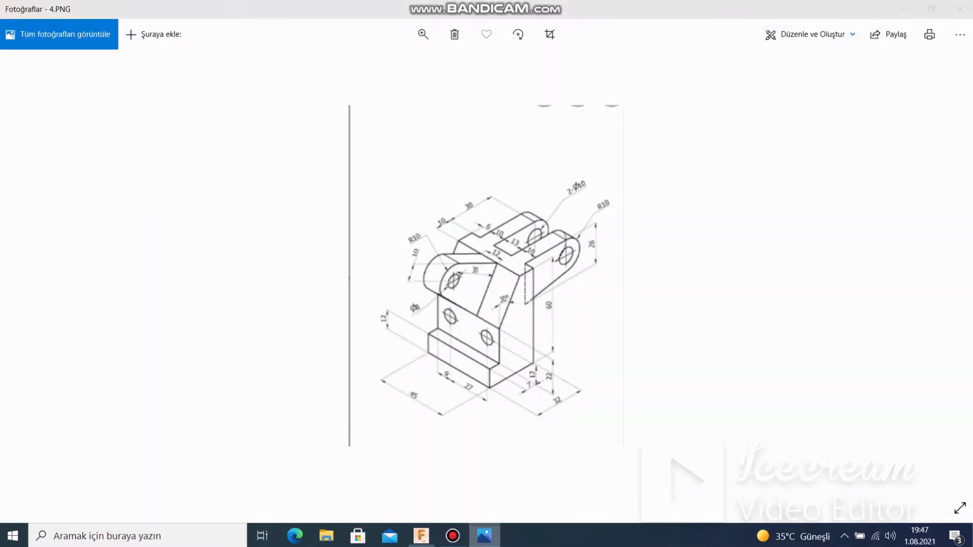
pyautogui.click(95, 60)
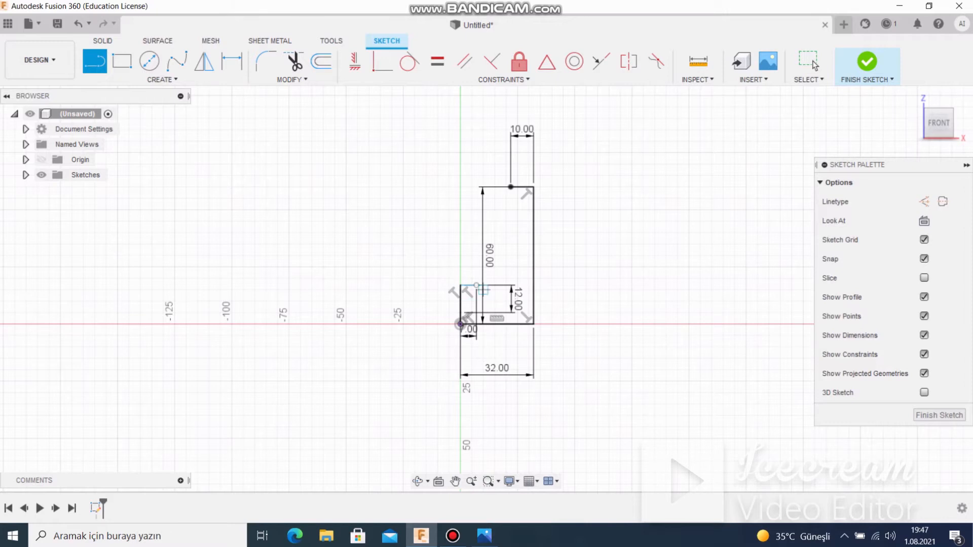
pyautogui.click(477, 285)
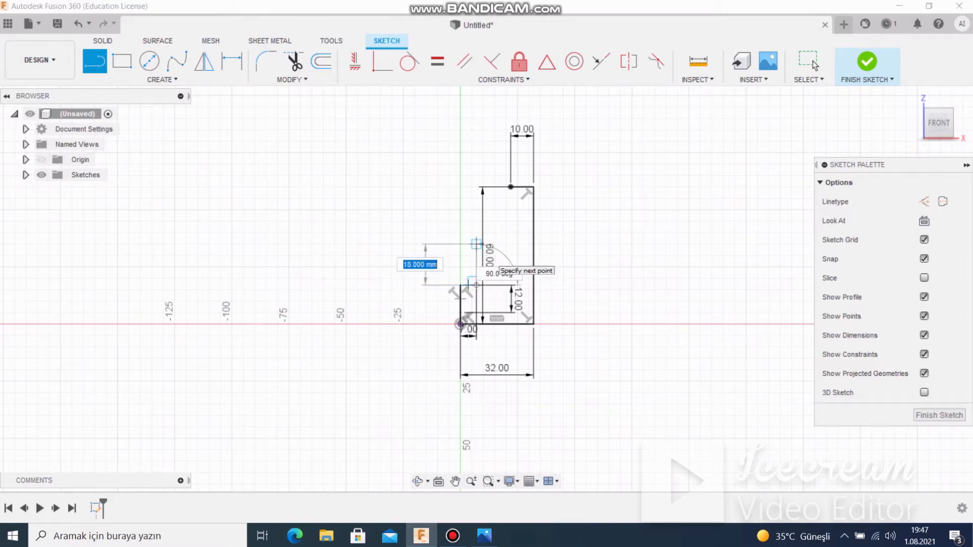
pyautogui.write('22')
pyautogui.press('Return')
pyautogui.press('Escape')
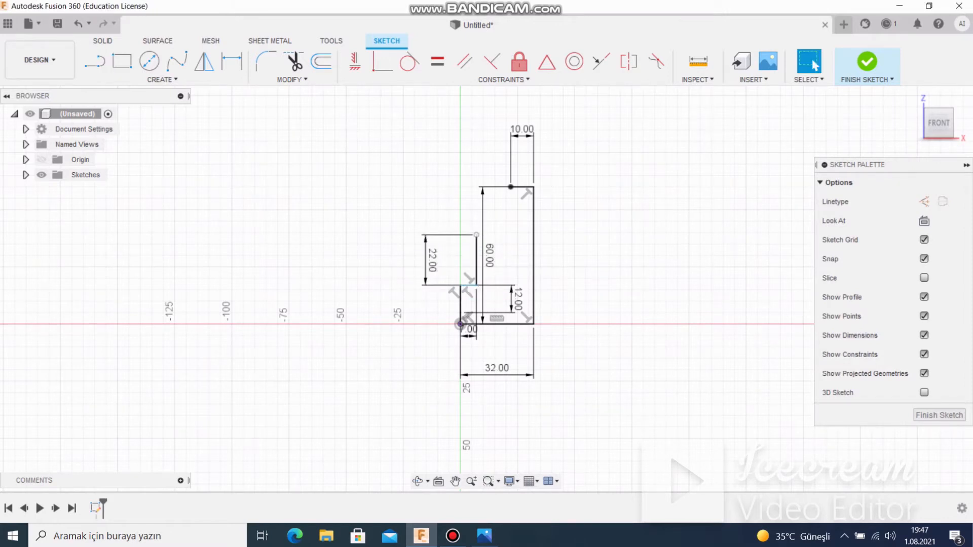
# Step: Close the profile with a sloped line from the 10 mm top edge to the 22 mm vertical line, and finish the sketch
pyautogui.press('l')
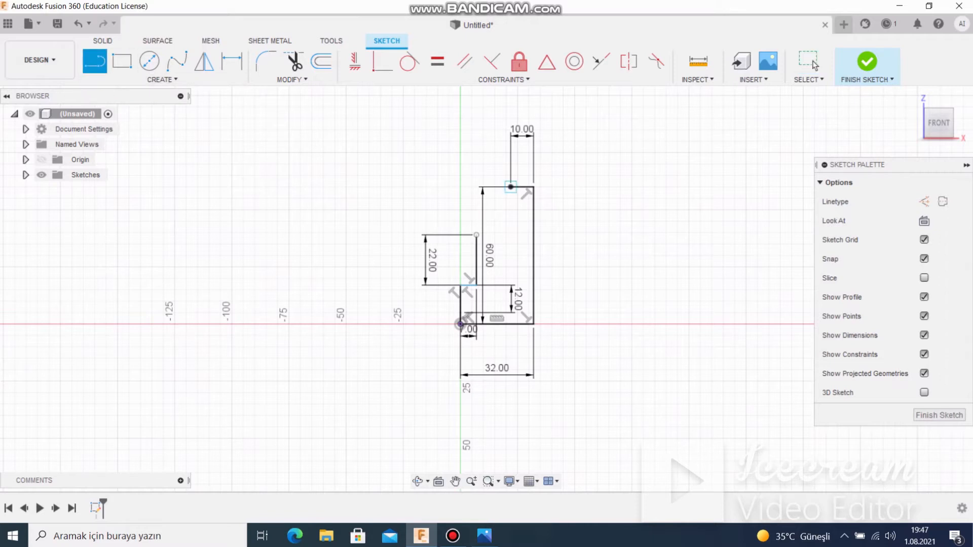
pyautogui.click(511, 187)
pyautogui.click(476, 235)
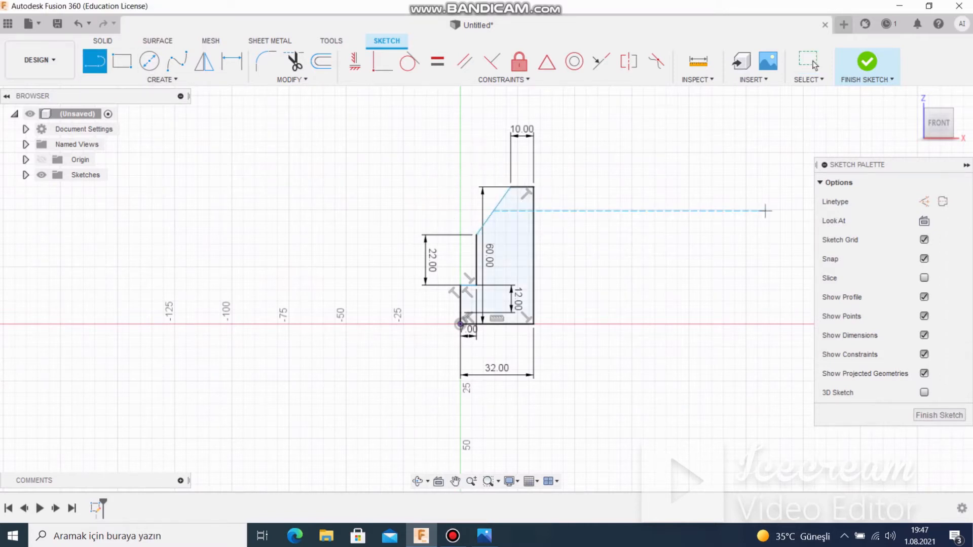
pyautogui.click(483, 535)
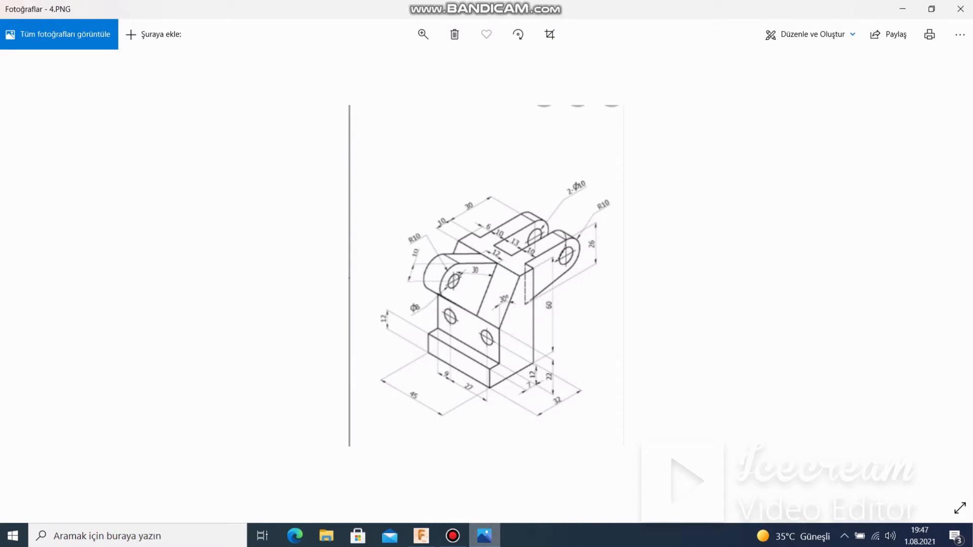
pyautogui.click(902, 8)
pyautogui.click(866, 61)
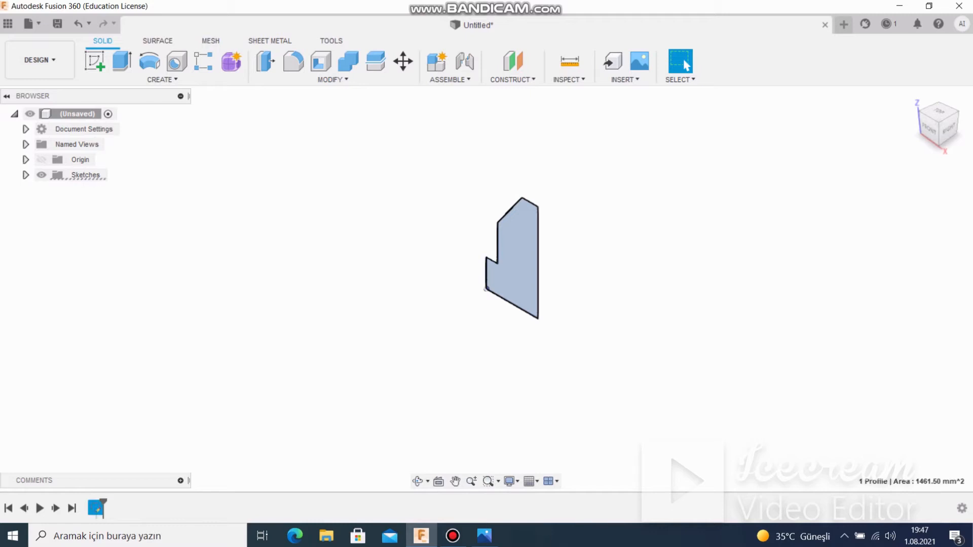
# Step: Extrude the closed profile 45 mm as a new body
pyautogui.press('e')
pyautogui.click(512, 248)
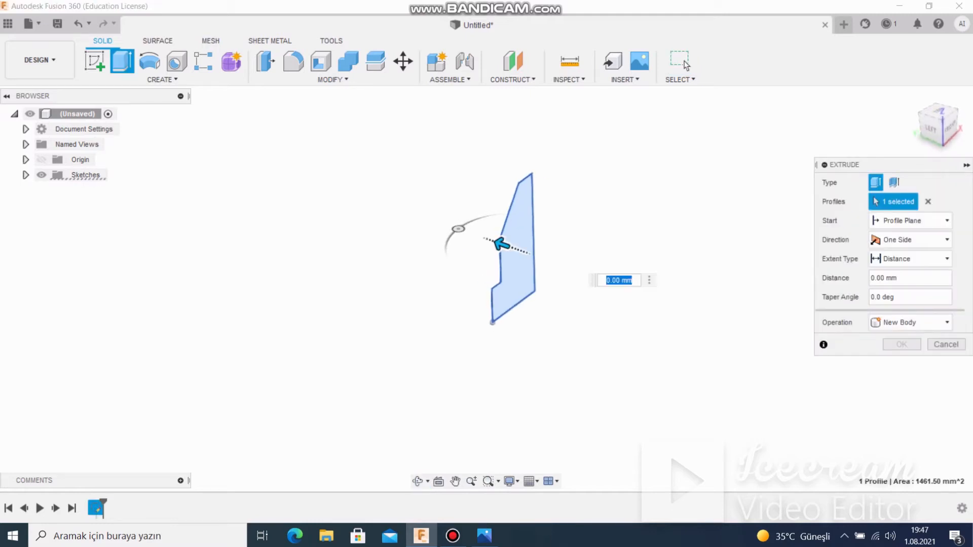
pyautogui.write('55')
pyautogui.press('Return')
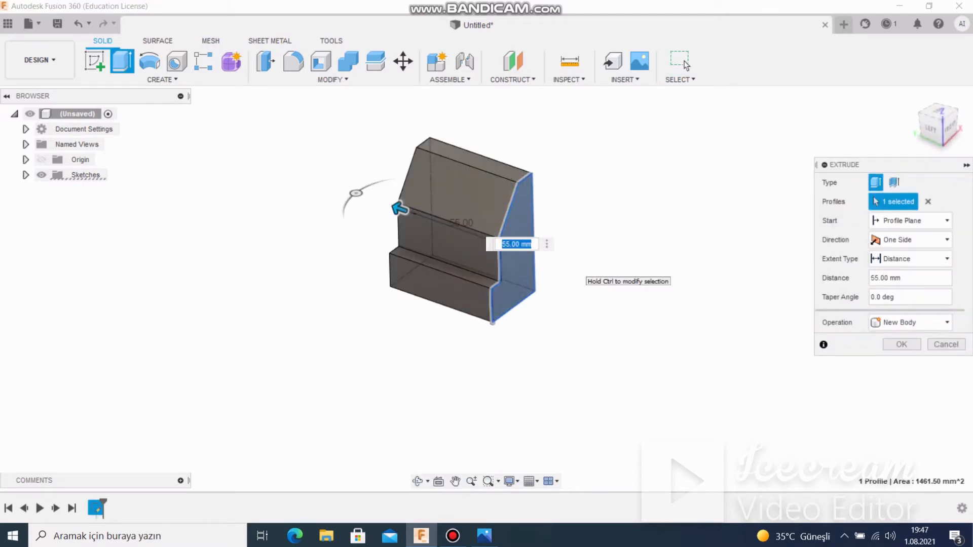
pyautogui.write('45')
pyautogui.press('Return')
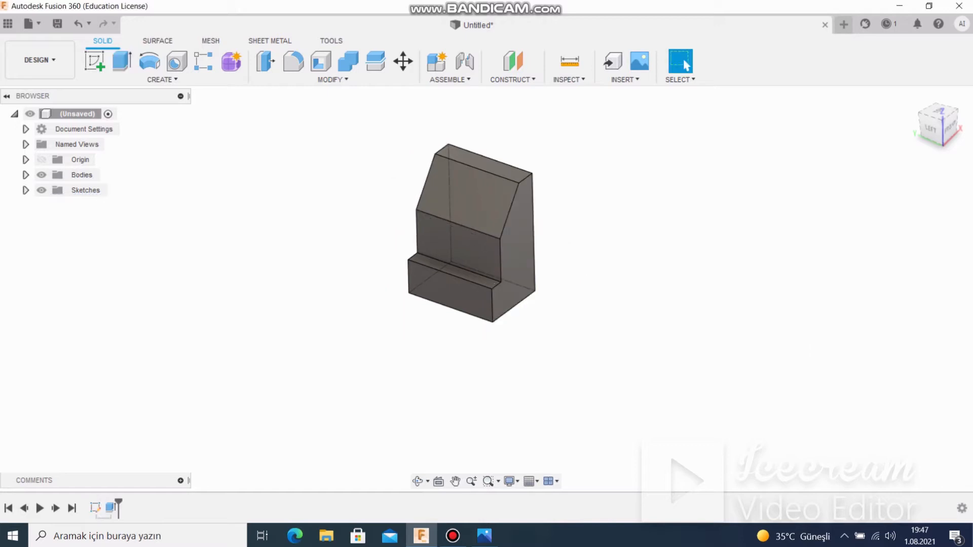
# Step: Check the reference drawing and start a new sketch on the block's tall flat back face, opposite the stepped side
pyautogui.keyDown('shift'); pyautogui.moveTo(470, 233); pyautogui.dragTo(405, 238, button='middle'); pyautogui.keyUp('shift')
pyautogui.click(485, 535)
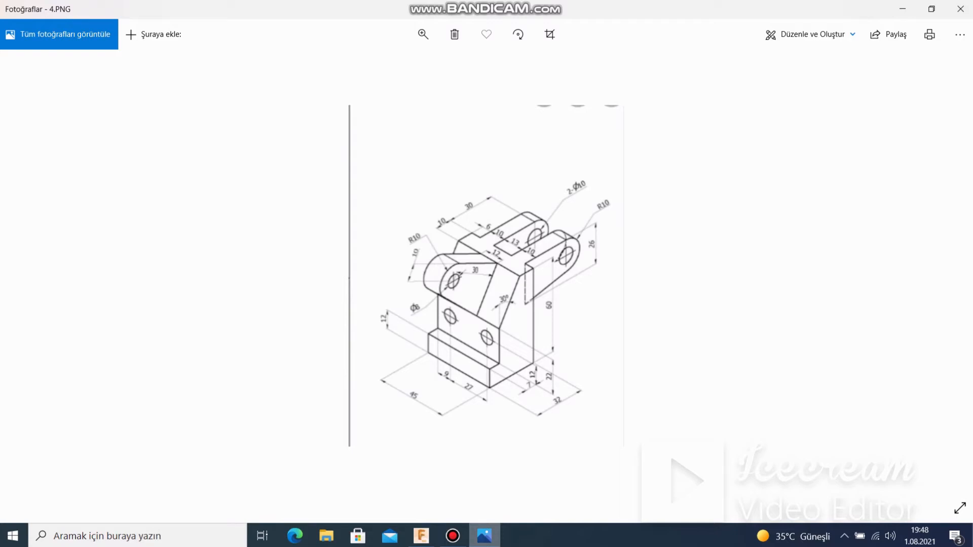
pyautogui.click(485, 535)
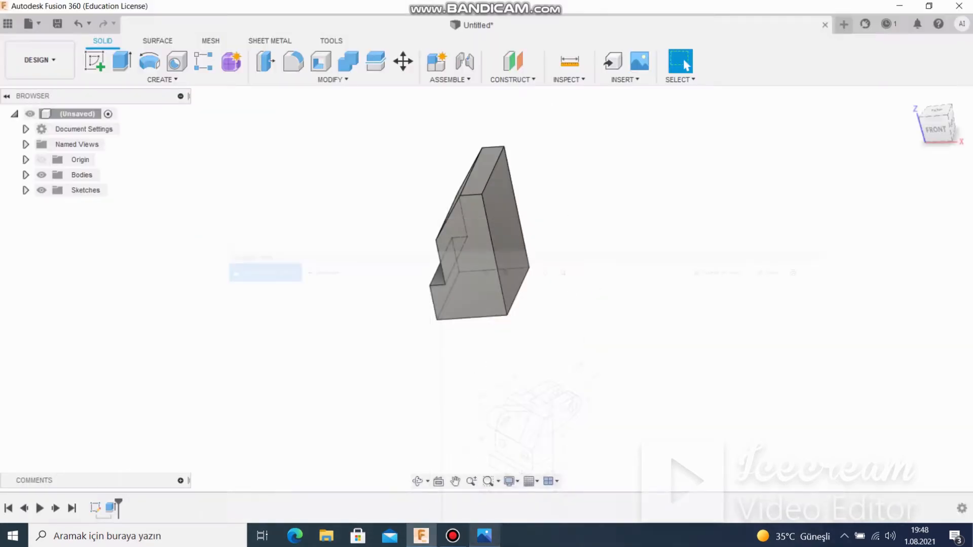
pyautogui.keyDown('shift'); pyautogui.moveTo(512, 254); pyautogui.dragTo(451, 238, button='middle'); pyautogui.keyUp('shift')
pyautogui.click(471, 233)
pyautogui.click(95, 61)
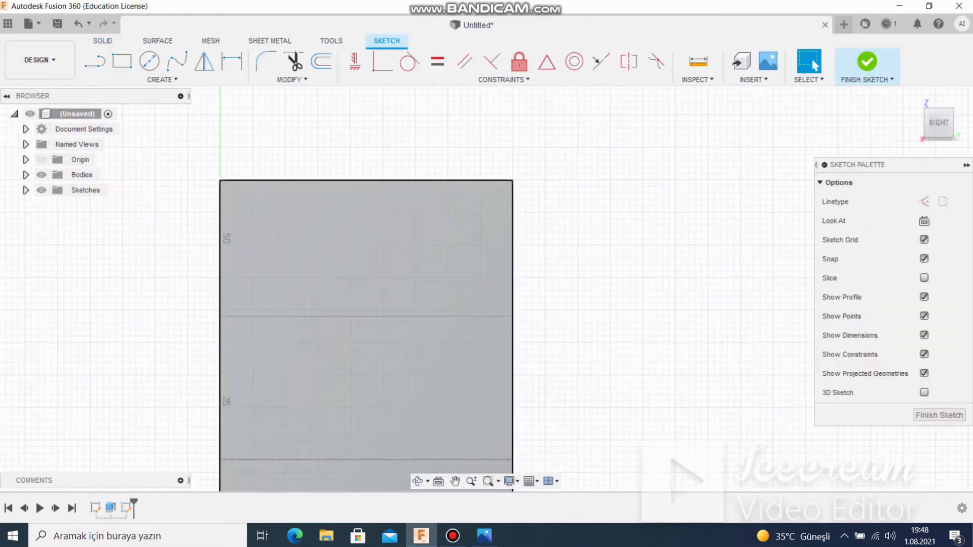
# Step: Draw a 6 mm line along the face's top edge, starting from its corner opposite the vertical sketch axis
pyautogui.click(94, 61)
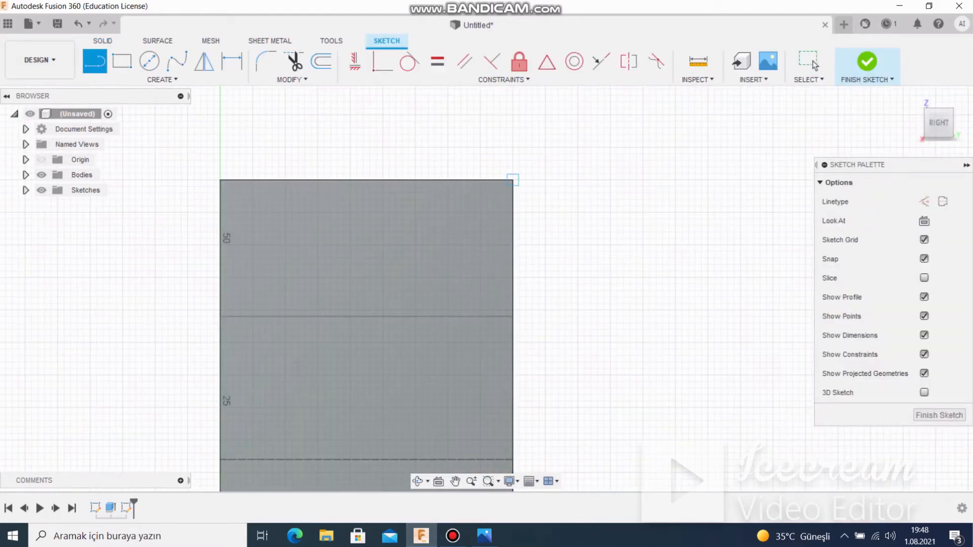
pyautogui.click(512, 180)
pyautogui.write('6')
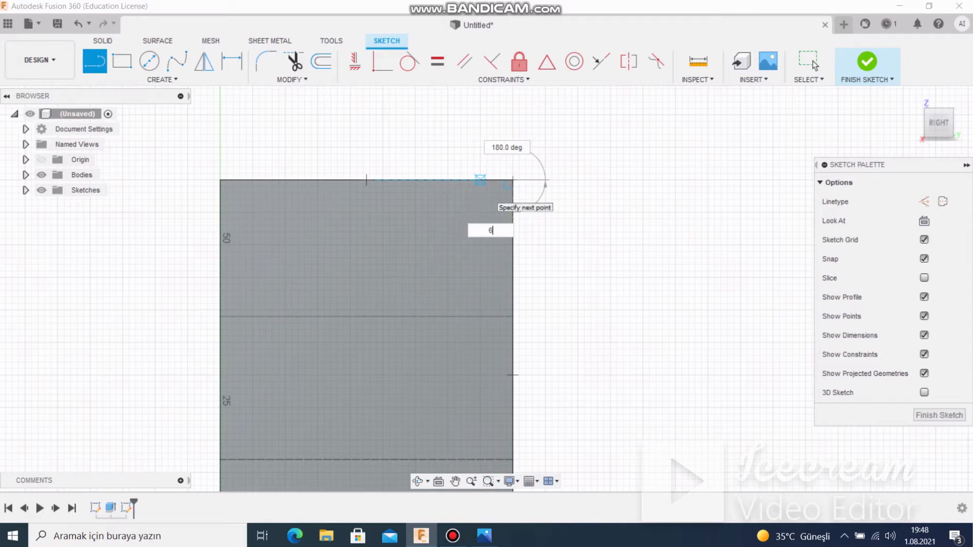
pyautogui.press('Return')
pyautogui.press('Escape')
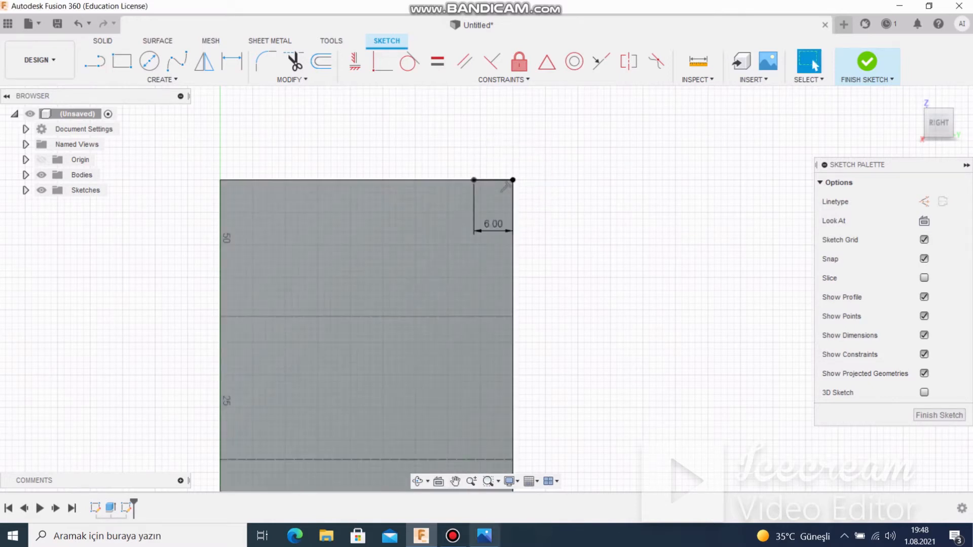
# Step: Check the reference drawing and continue along the top edge with a 10 mm line from the end of the 6 mm line
pyautogui.click(484, 536)
pyautogui.click(483, 536)
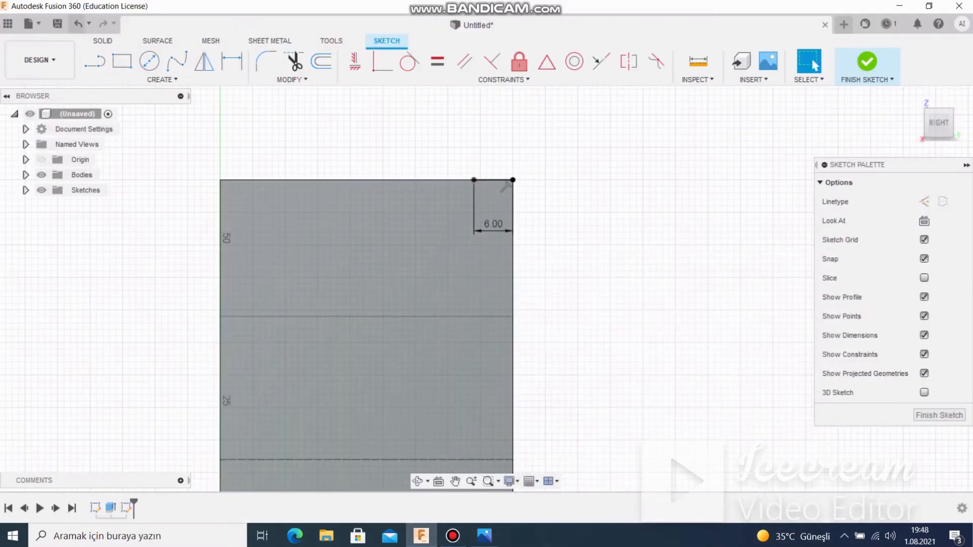
pyautogui.press('l')
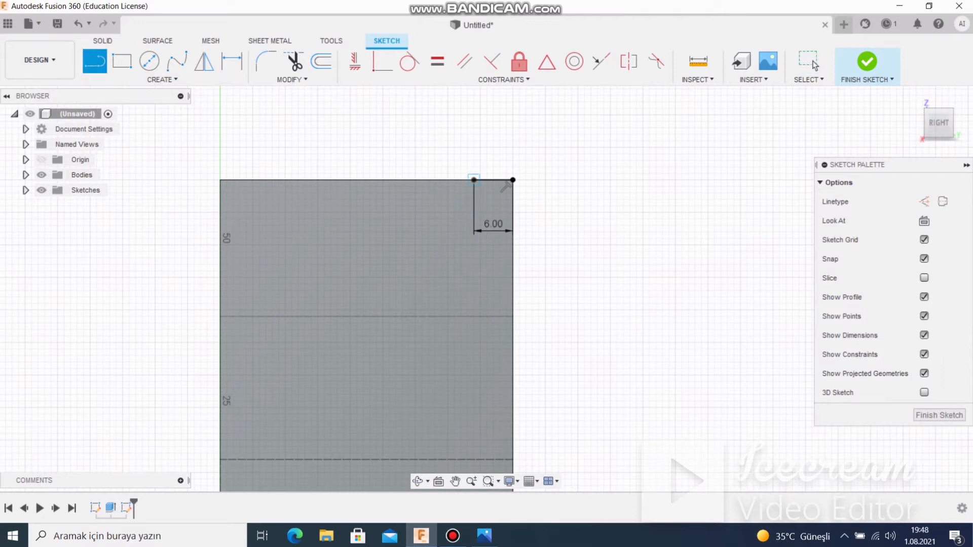
pyautogui.click(474, 180)
pyautogui.write('1')
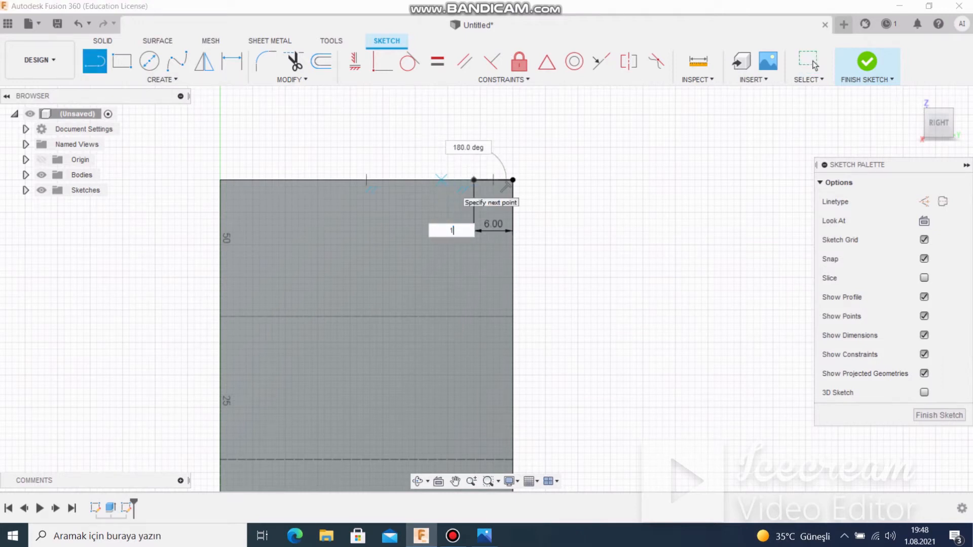
pyautogui.write('0')
pyautogui.press('Return')
pyautogui.press('Escape')
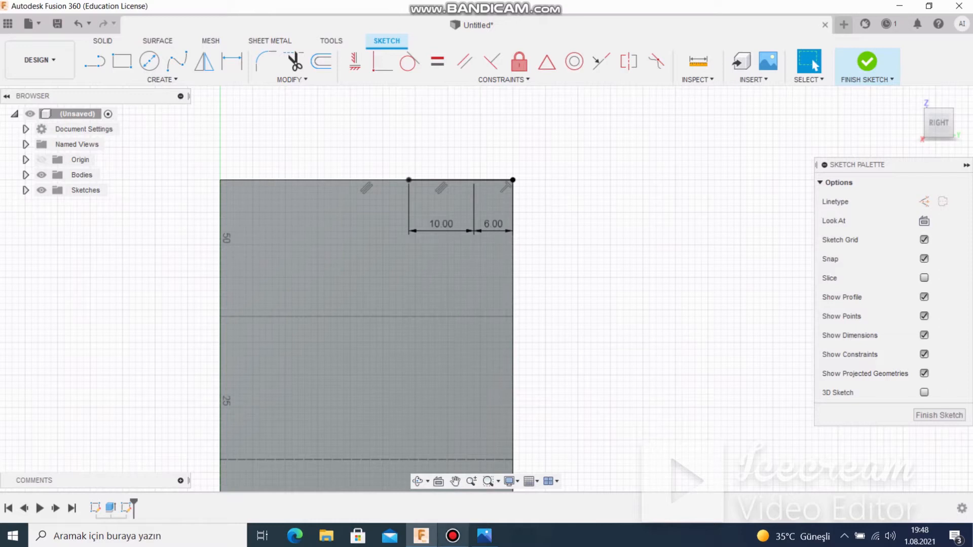
# Step: Check the reference drawing and add a 13 mm line along the top edge from the end of the 10 mm line
pyautogui.hotkey('alt', 'Tab')
pyautogui.hotkey('alt', 'Tab')
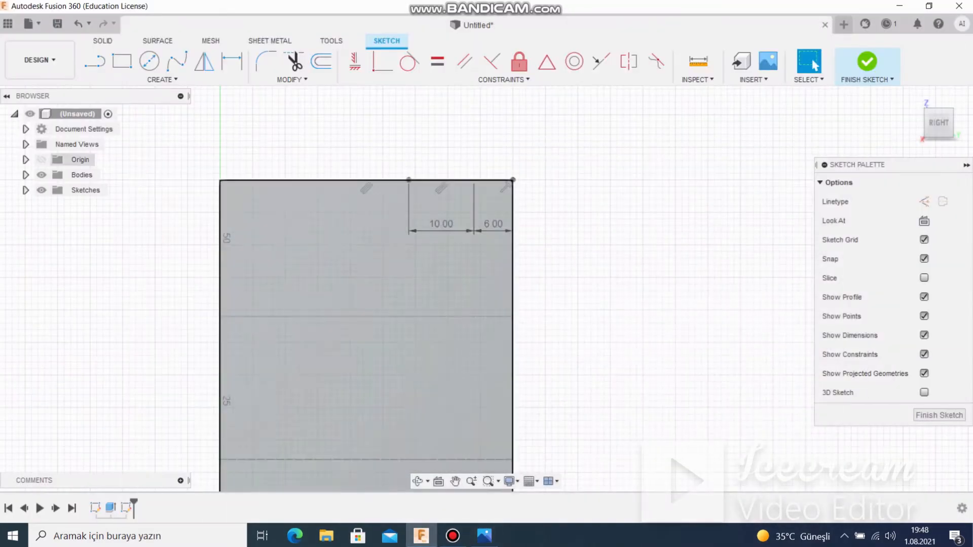
pyautogui.press('l')
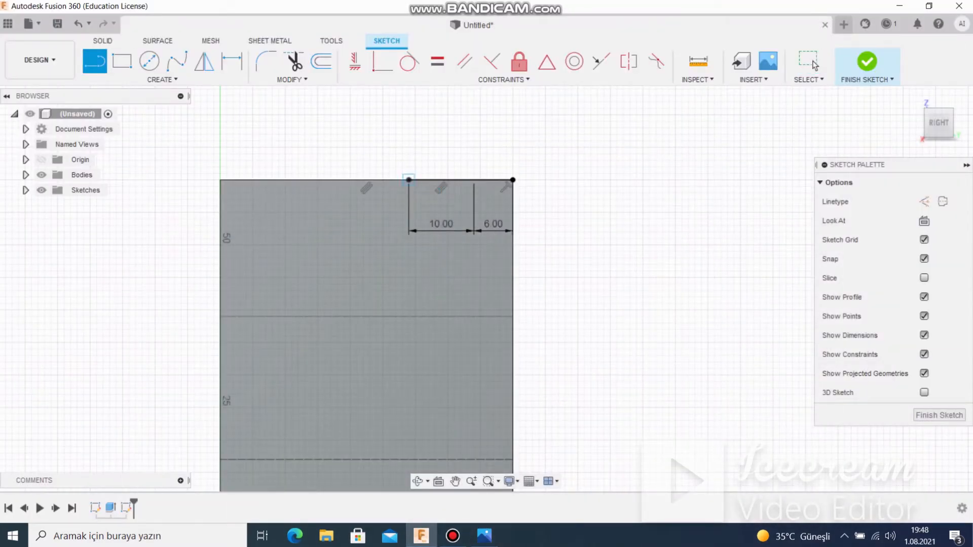
pyautogui.click(408, 180)
pyautogui.write('13')
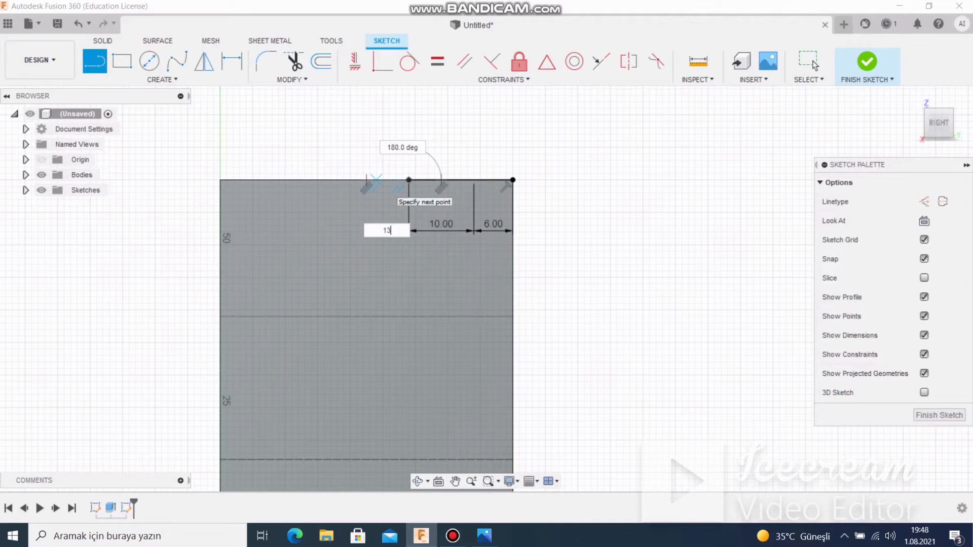
pyautogui.press('Return')
pyautogui.press('Escape')
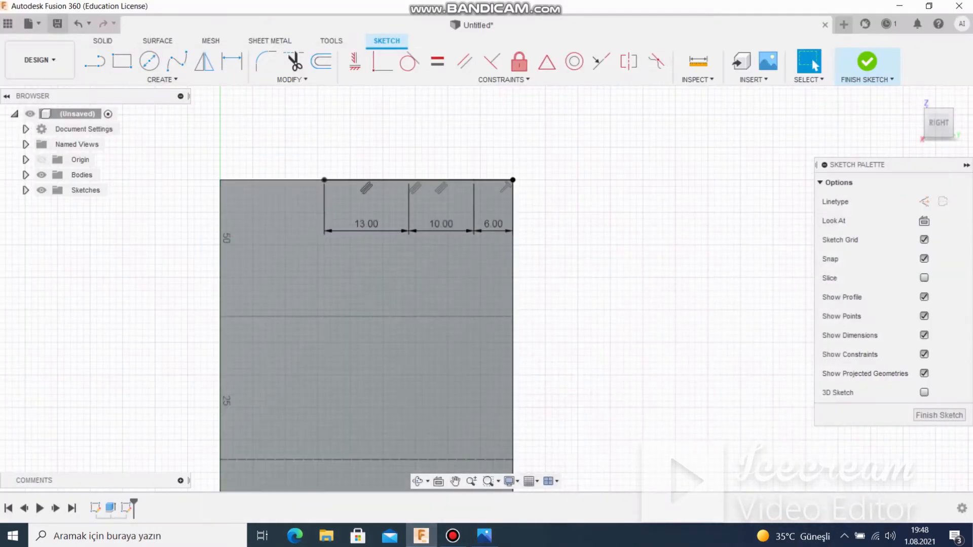
# Step: Add a second 10 mm line along the top edge from the end of the 13 mm line
pyautogui.press('l')
pyautogui.click(324, 179)
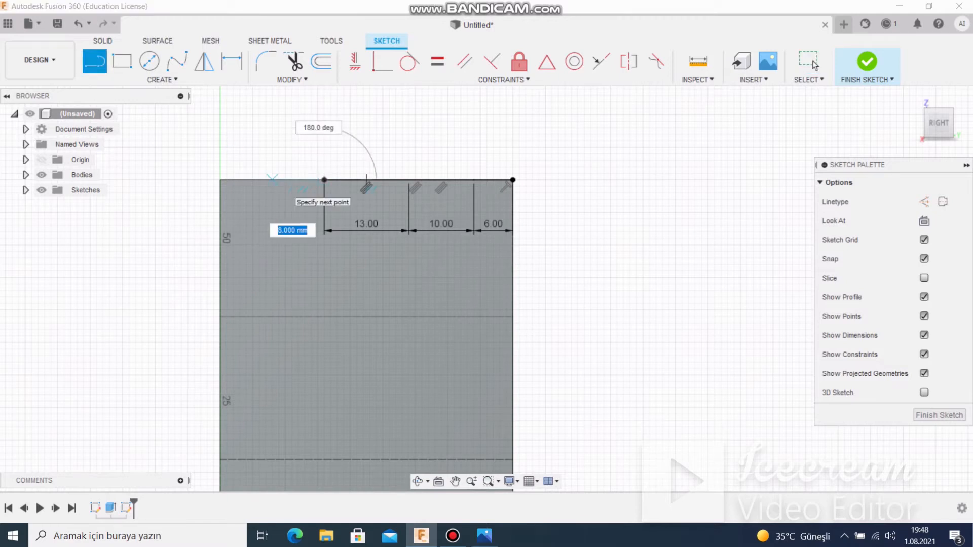
pyautogui.write('10')
pyautogui.press('Return')
pyautogui.press('Escape')
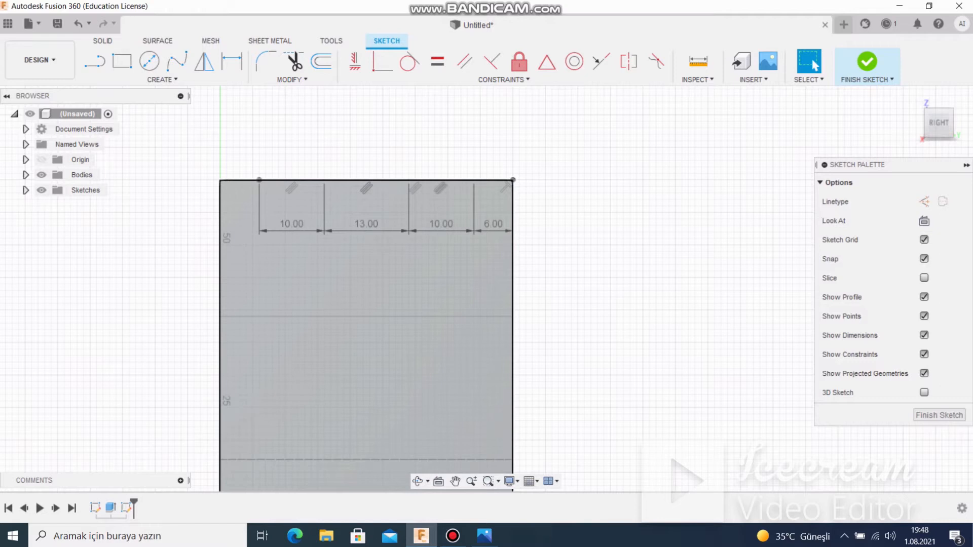
# Step: Check the reference drawing and draw a 26 mm vertical line down from the point between the 6 mm and 10 mm segments
pyautogui.click(484, 535)
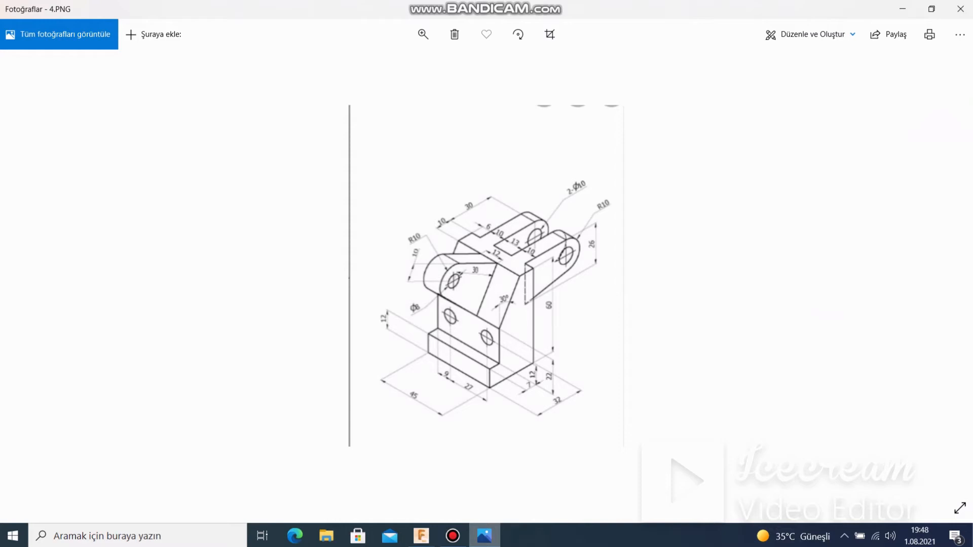
pyautogui.click(484, 536)
pyautogui.click(94, 61)
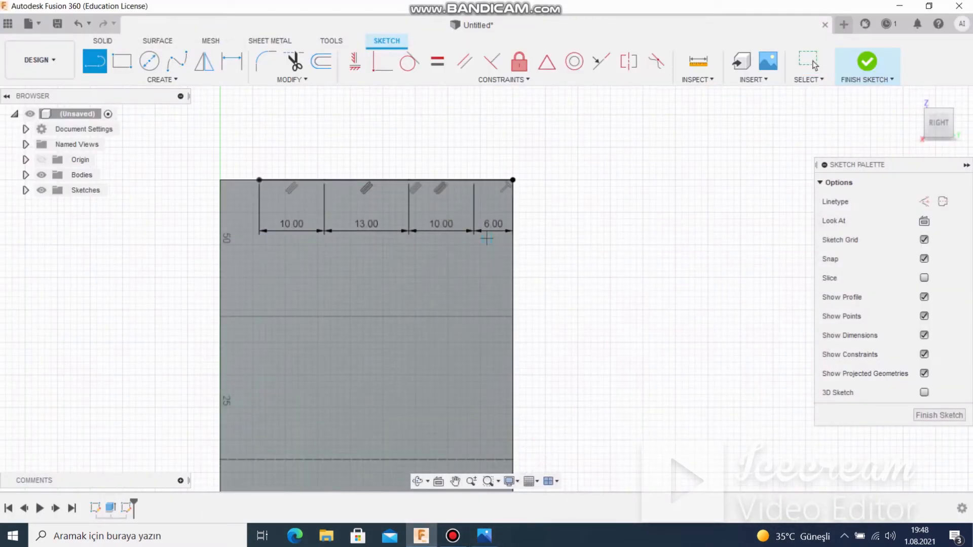
pyautogui.click(474, 179)
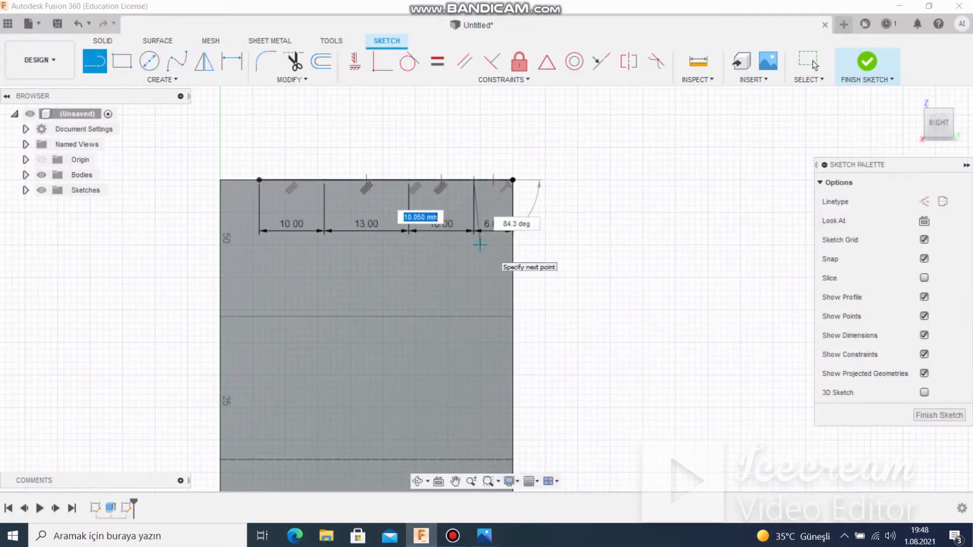
pyautogui.write('26')
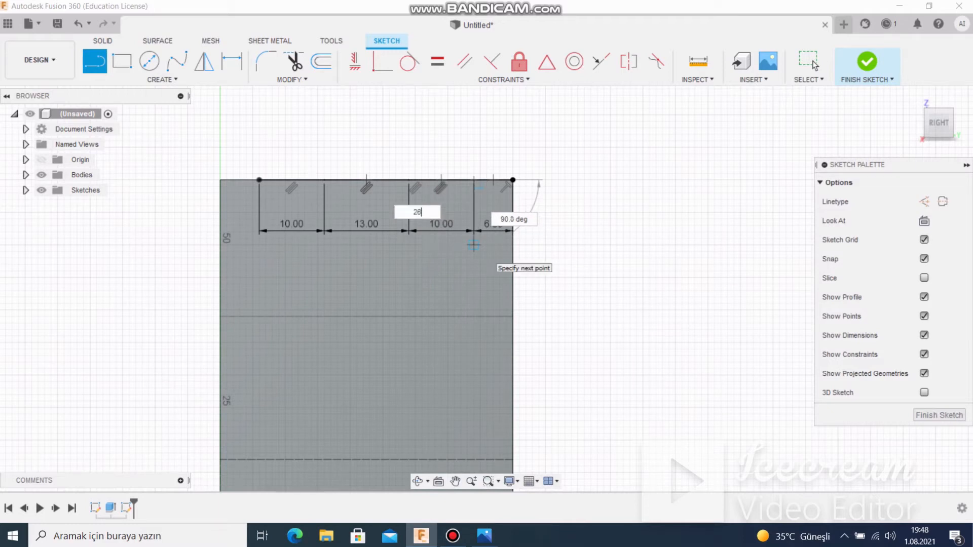
pyautogui.press('Return')
pyautogui.click(810, 63)
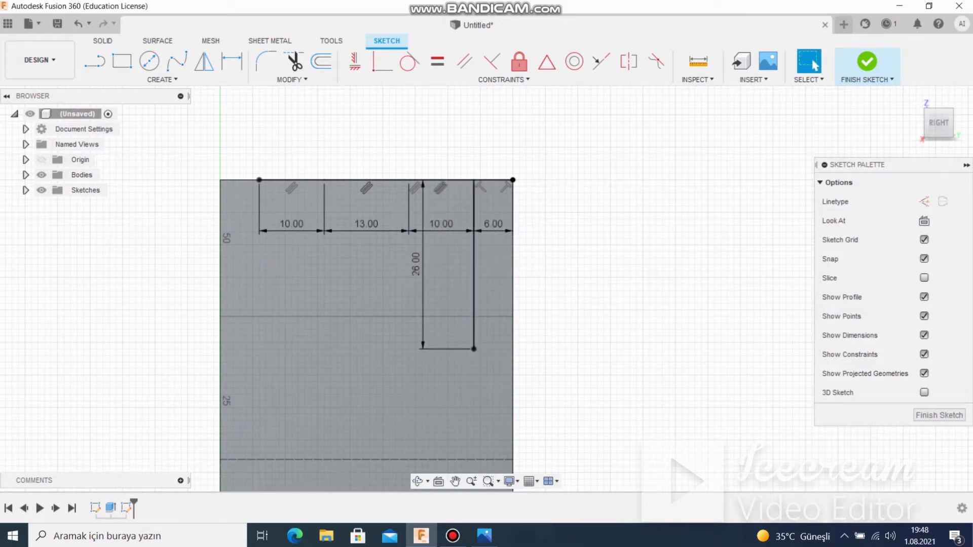
# Step: Draw 26 mm vertical lines down from both ends of the 13 mm segment and from the far end of the second 10 mm segment
pyautogui.press('l')
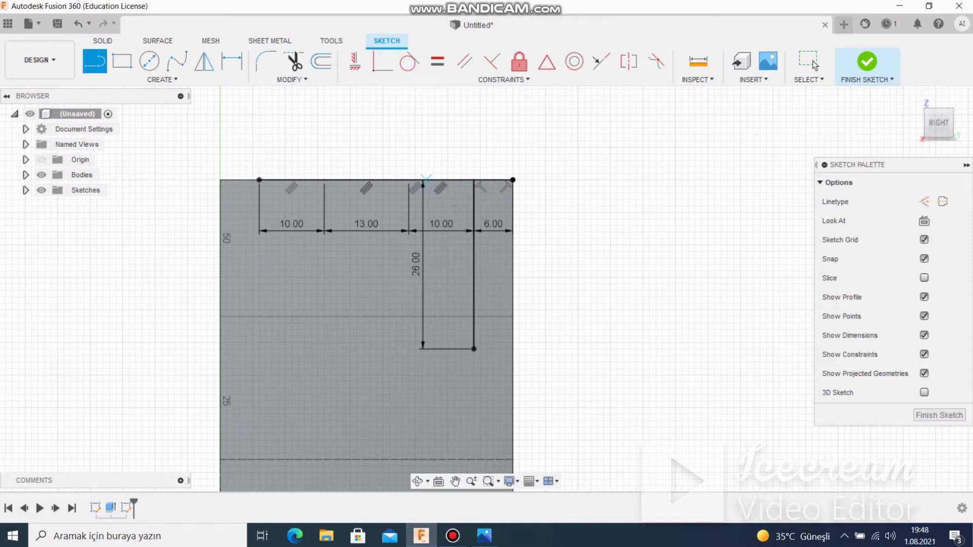
pyautogui.click(409, 180)
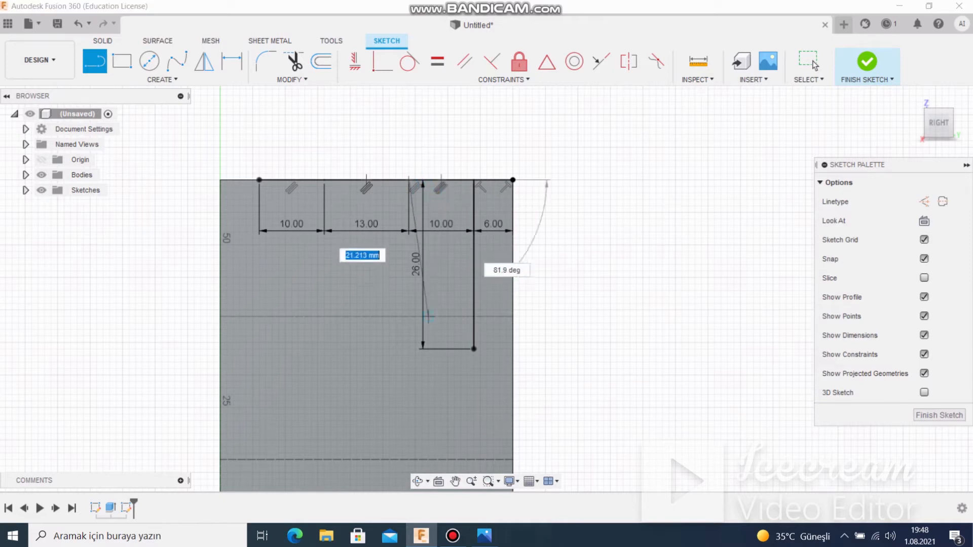
pyautogui.click(409, 349)
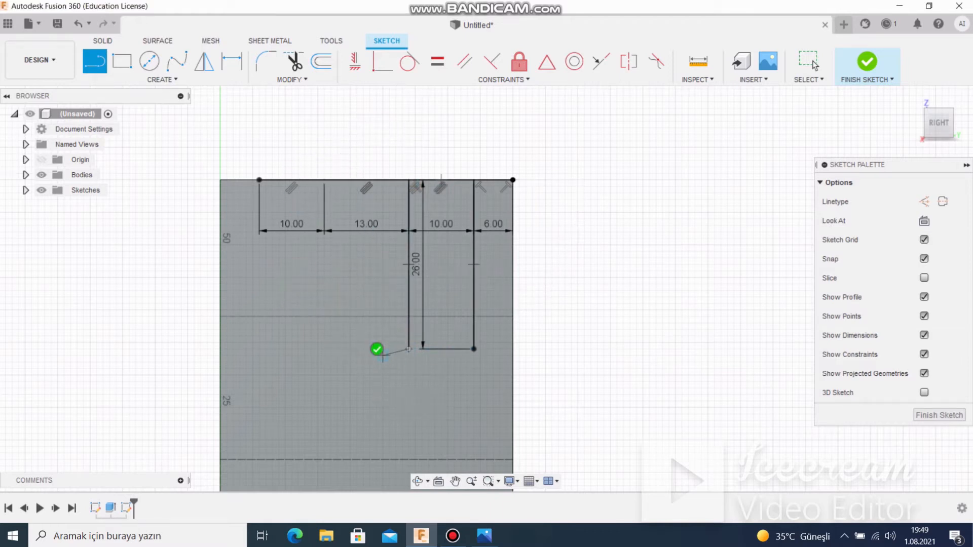
pyautogui.click(377, 349)
pyautogui.click(324, 179)
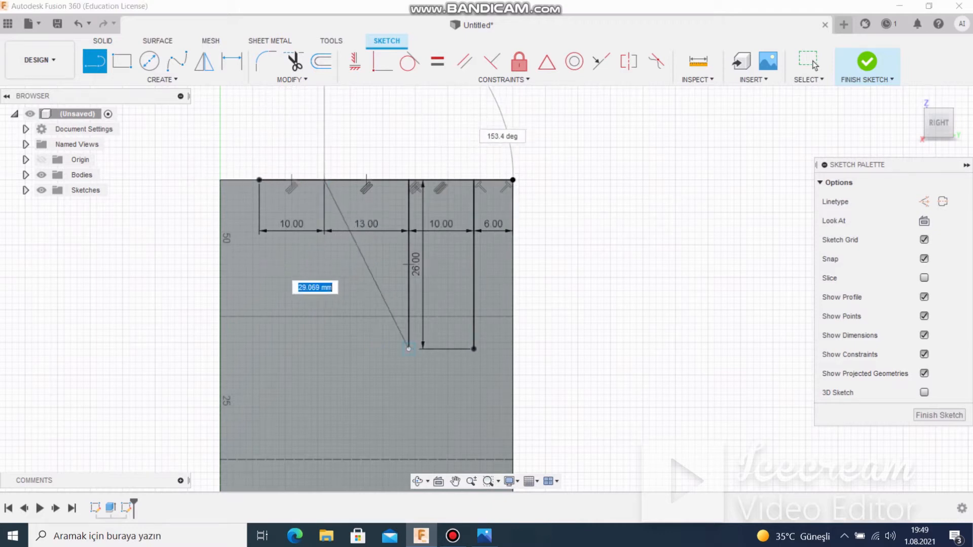
pyautogui.click(324, 349)
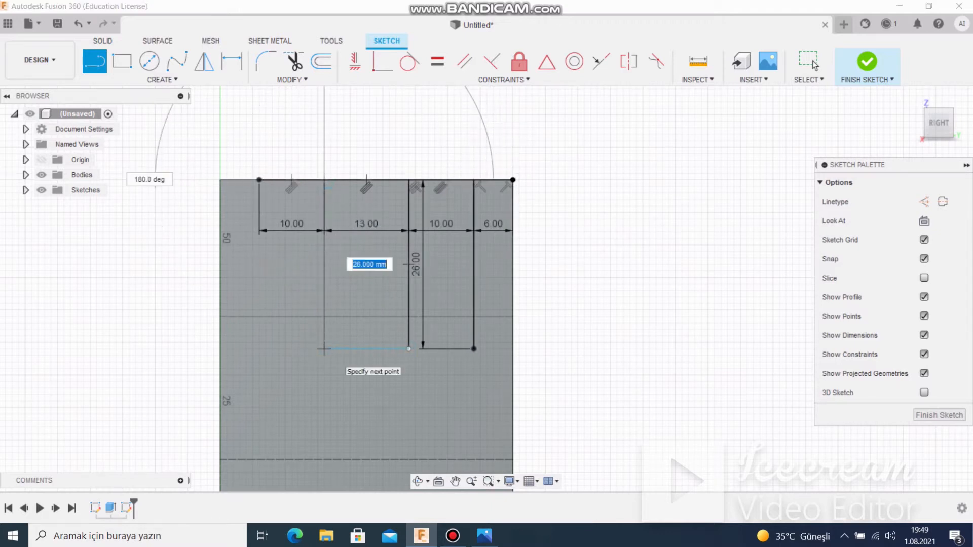
pyautogui.press('Escape')
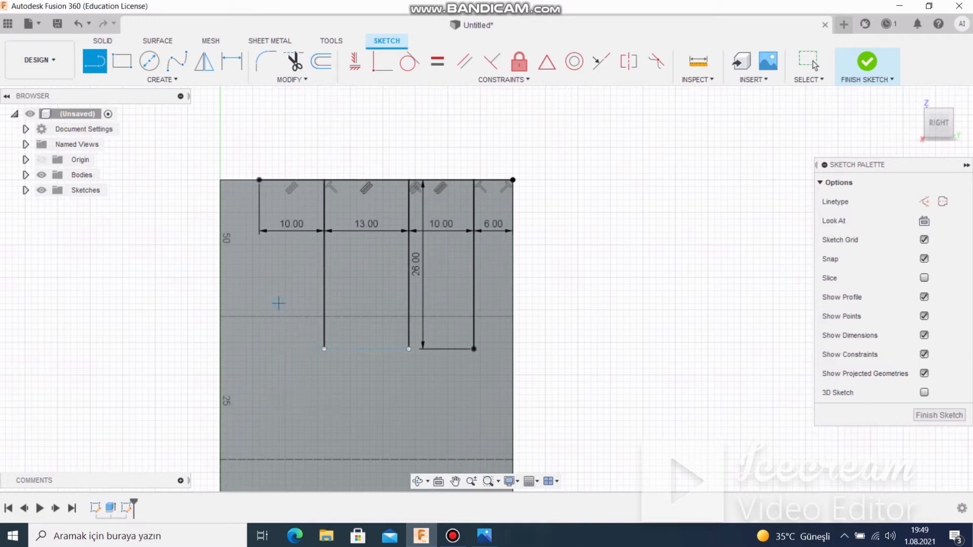
pyautogui.click(259, 179)
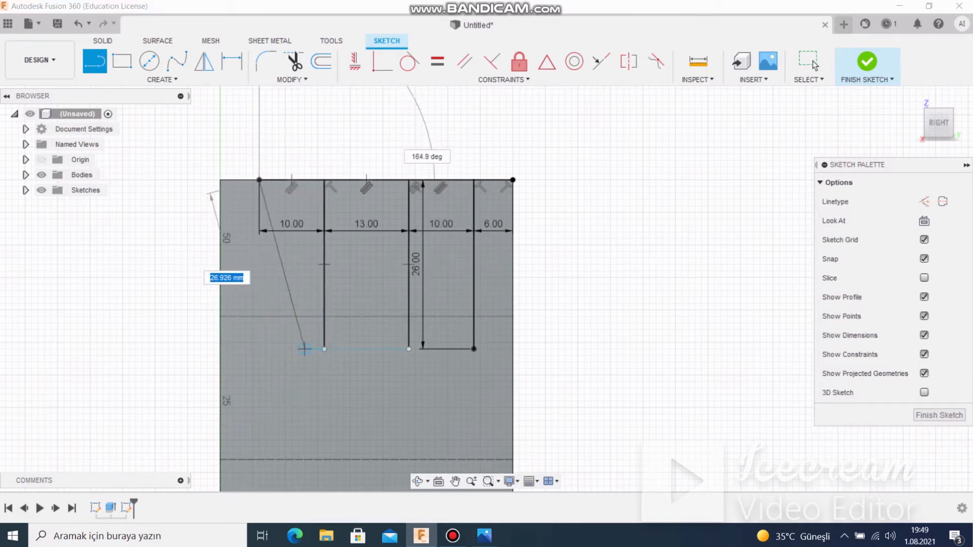
pyautogui.click(259, 349)
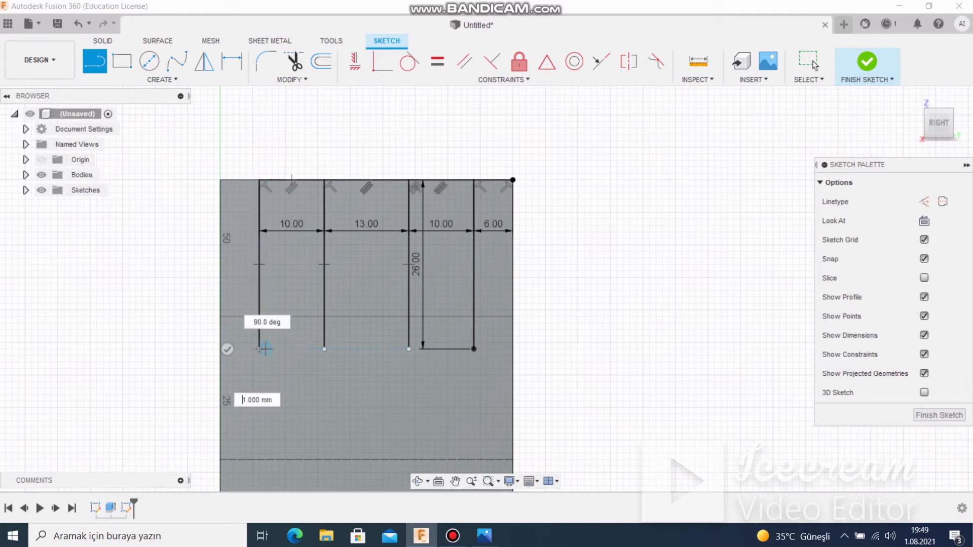
# Step: Close the bottoms of both 10 mm wide rectangles with horizontal lines and finish the sketch
pyautogui.click(324, 349)
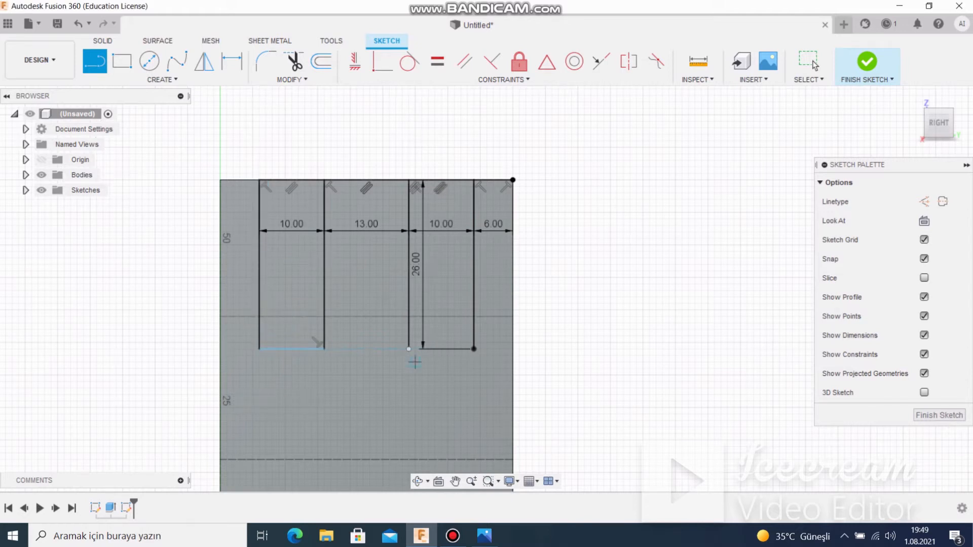
pyautogui.click(408, 348)
pyautogui.scroll(-1, 528, 263)
pyautogui.scroll(1, 437, 287)
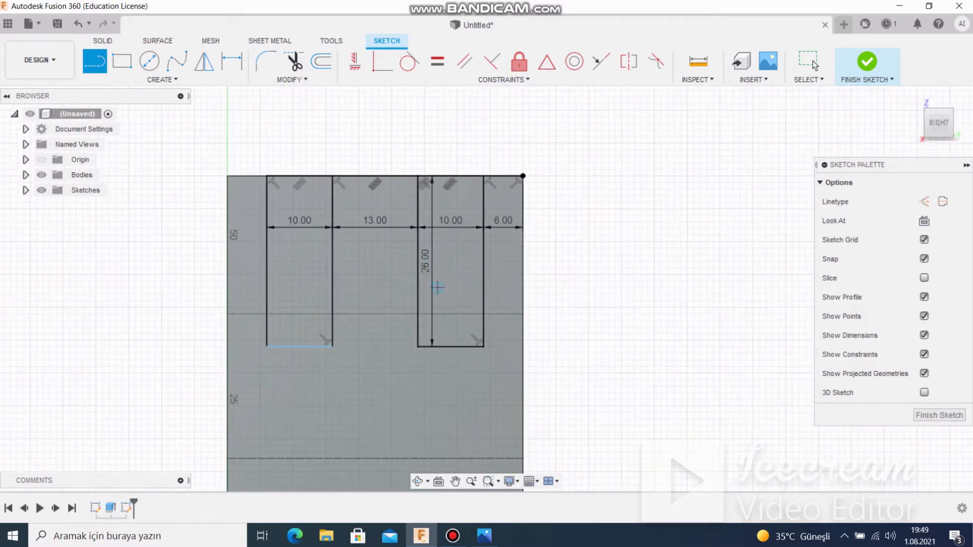
pyautogui.click(867, 61)
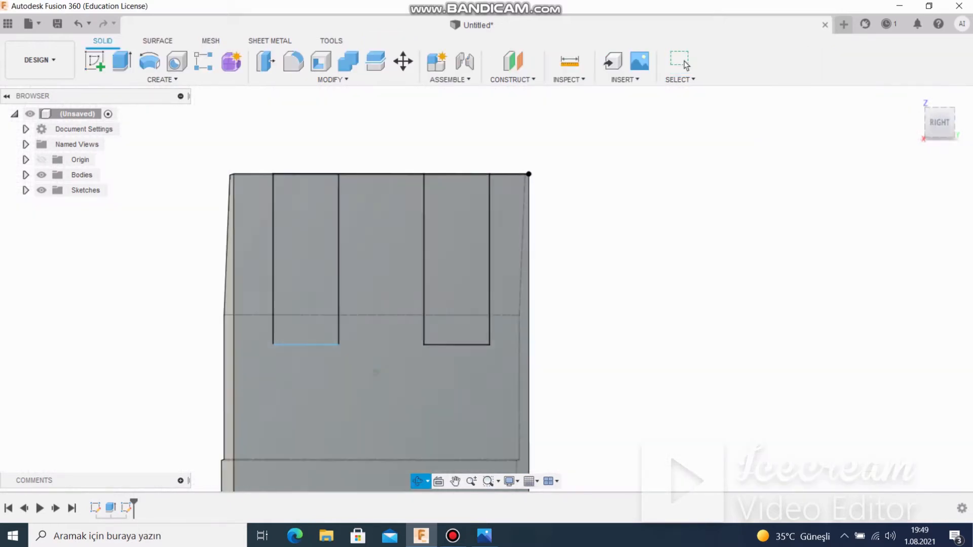
# Step: Check the reference drawing and extrude both 10 by 26 mm rectangles 40 mm outward from the back face, joined to the block
pyautogui.keyDown('shift'); pyautogui.moveTo(376, 372); pyautogui.dragTo(499, 324, button='middle'); pyautogui.keyUp('shift')
pyautogui.click(499, 284)
pyautogui.press('e')
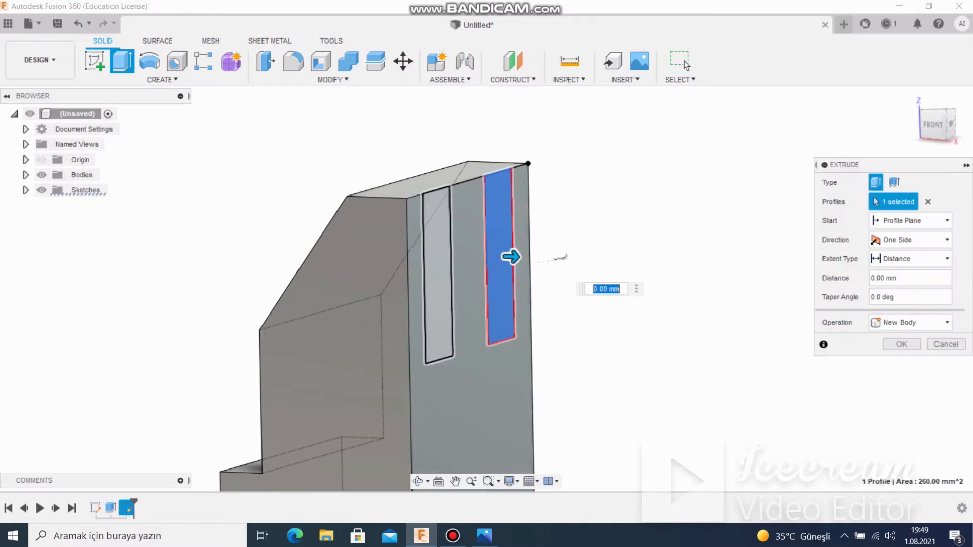
pyautogui.click(437, 276)
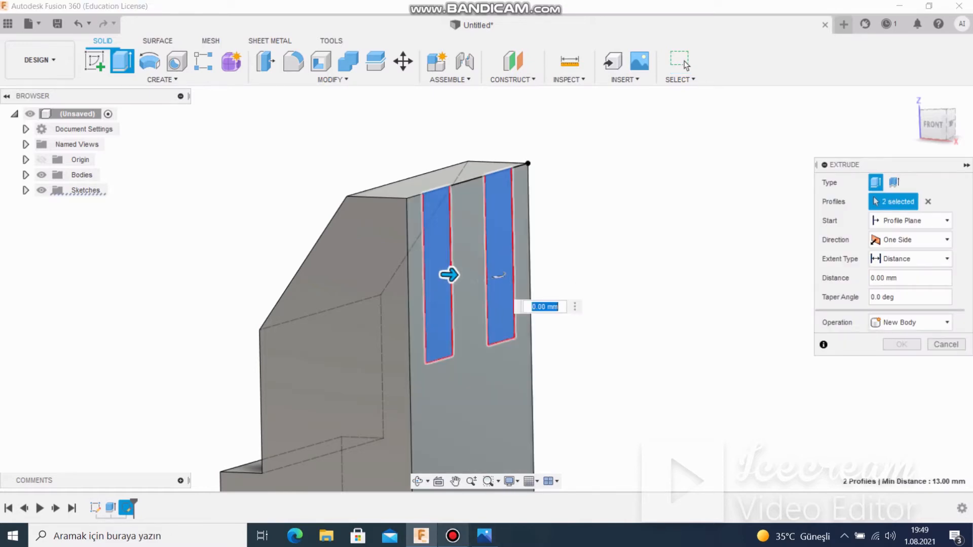
pyautogui.hotkey('alt', 'Tab')
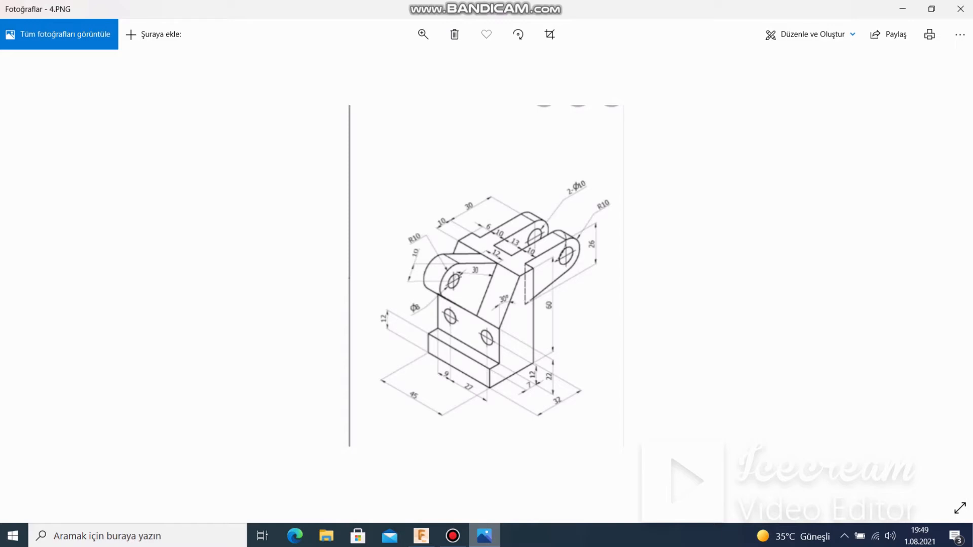
pyautogui.hotkey('alt', 'Tab')
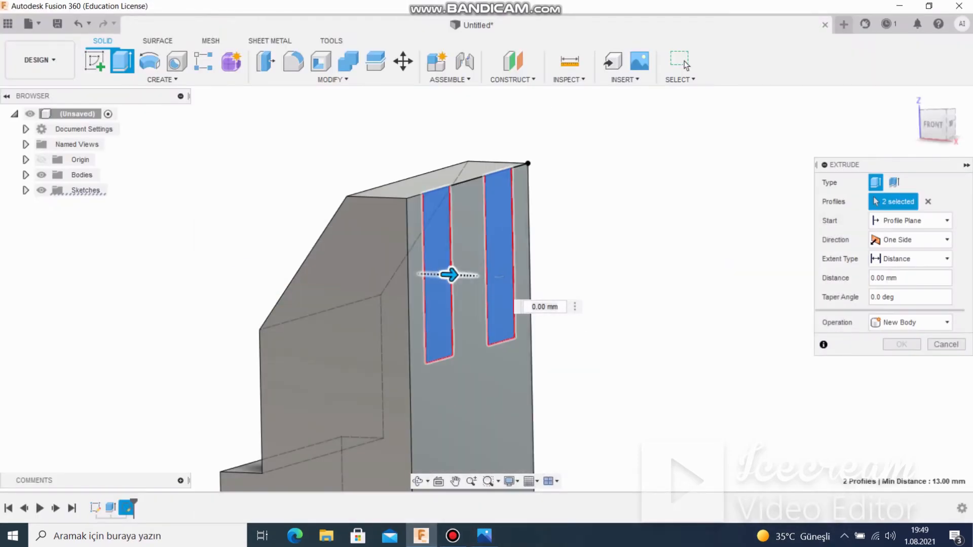
pyautogui.moveTo(449, 274); pyautogui.dragTo(581, 279)
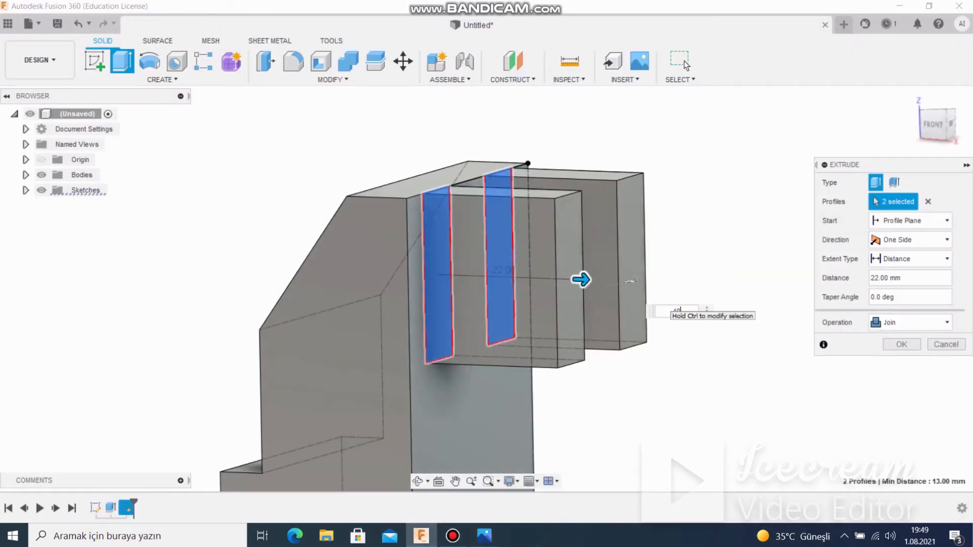
pyautogui.press('Return')
pyautogui.press('Return')
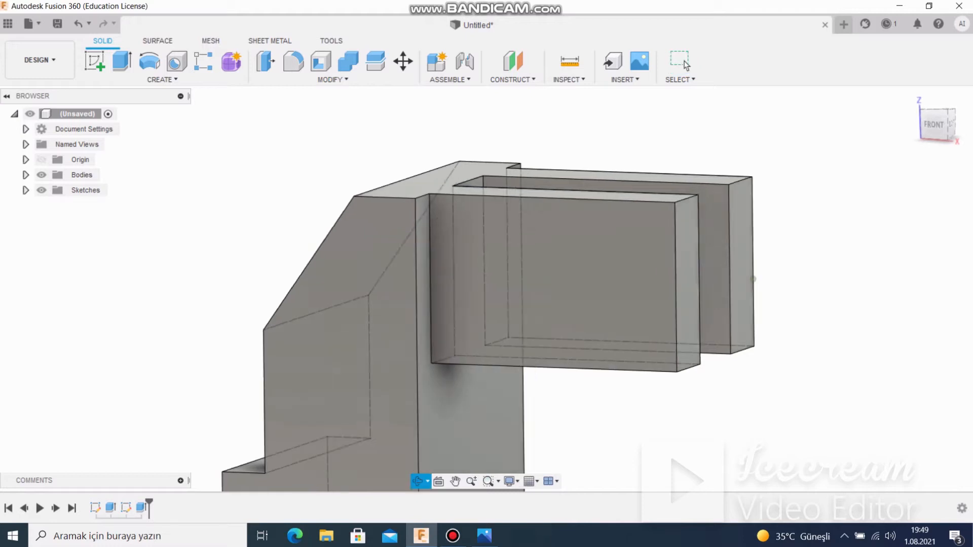
# Step: Start a sketch on the near lug's outer side face, check the reference drawing, and draw a 10 mm line along the upper edge from the free-end corner
pyautogui.keyDown('shift'); pyautogui.moveTo(754, 278); pyautogui.dragTo(775, 278, button='middle'); pyautogui.keyUp('shift')
pyautogui.click(588, 276)
pyautogui.click(95, 61)
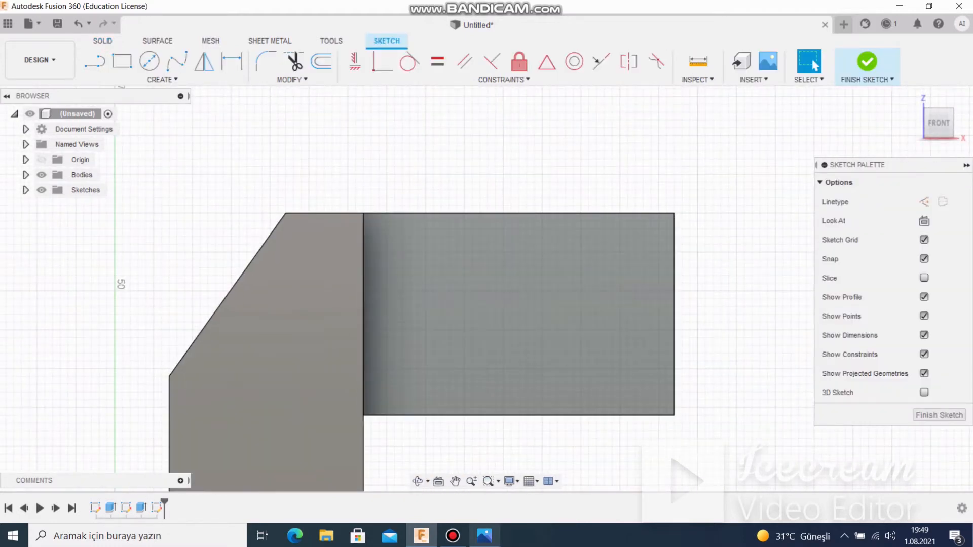
pyautogui.click(484, 535)
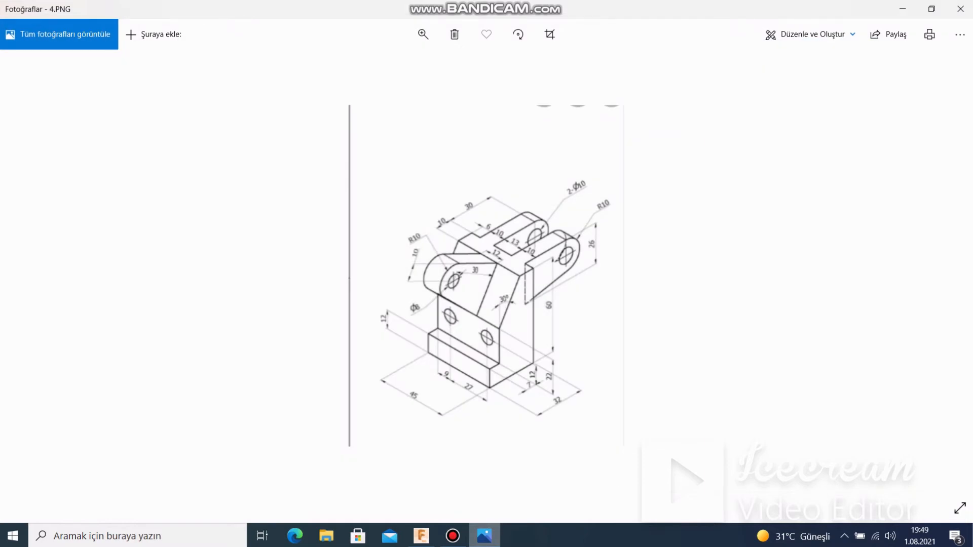
pyautogui.click(484, 536)
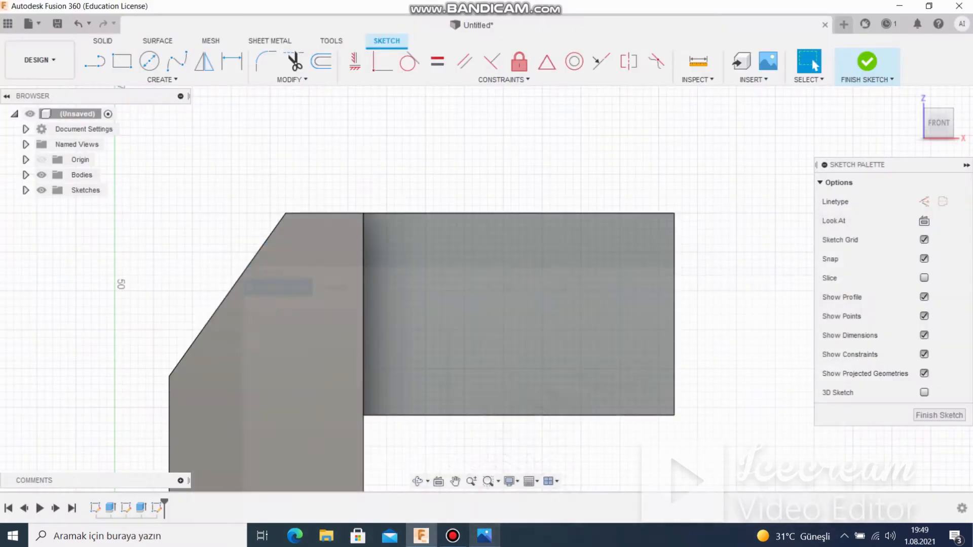
pyautogui.click(95, 62)
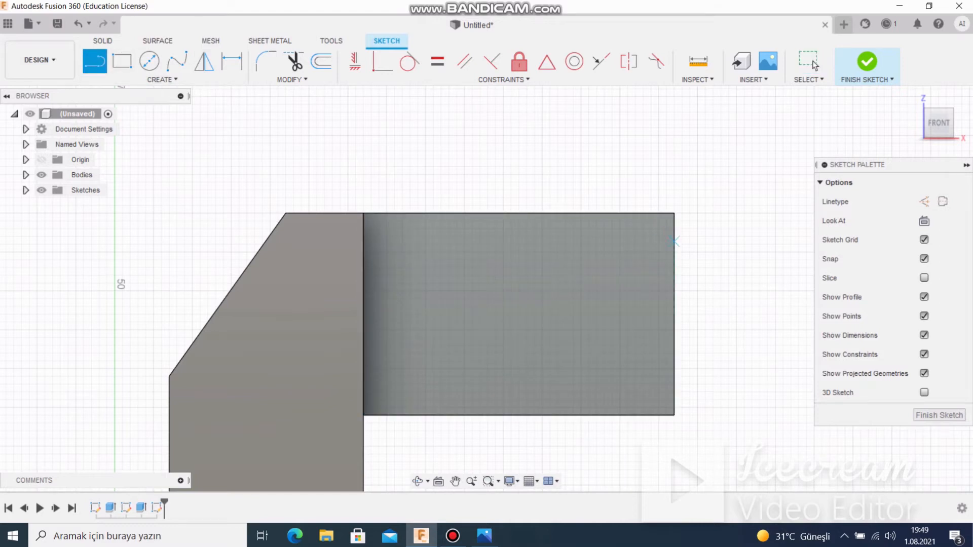
pyautogui.click(674, 213)
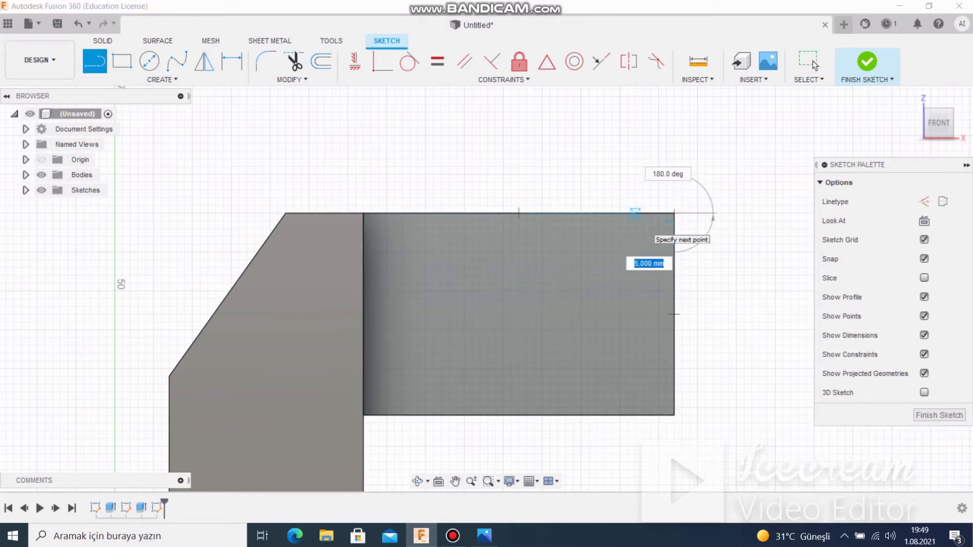
pyautogui.write('10')
pyautogui.press('Return')
pyautogui.press('Escape')
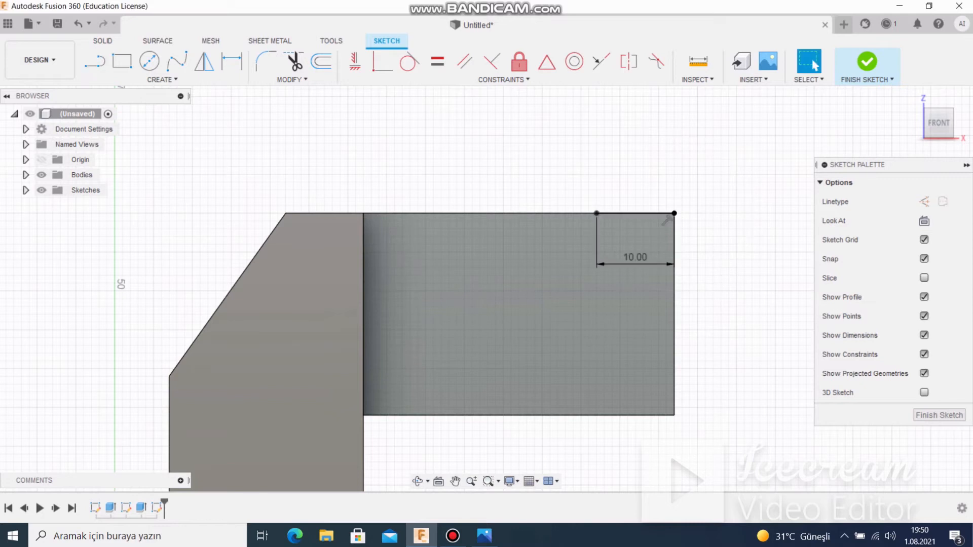
# Step: Check the reference drawing and draw a 10 mm vertical line down from the inner end of the 10 mm line
pyautogui.press('l')
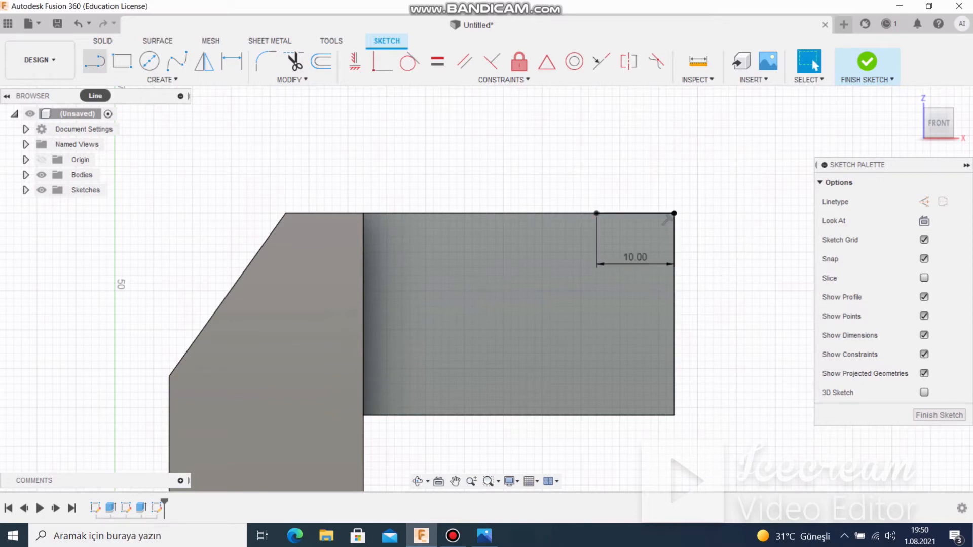
pyautogui.click(94, 62)
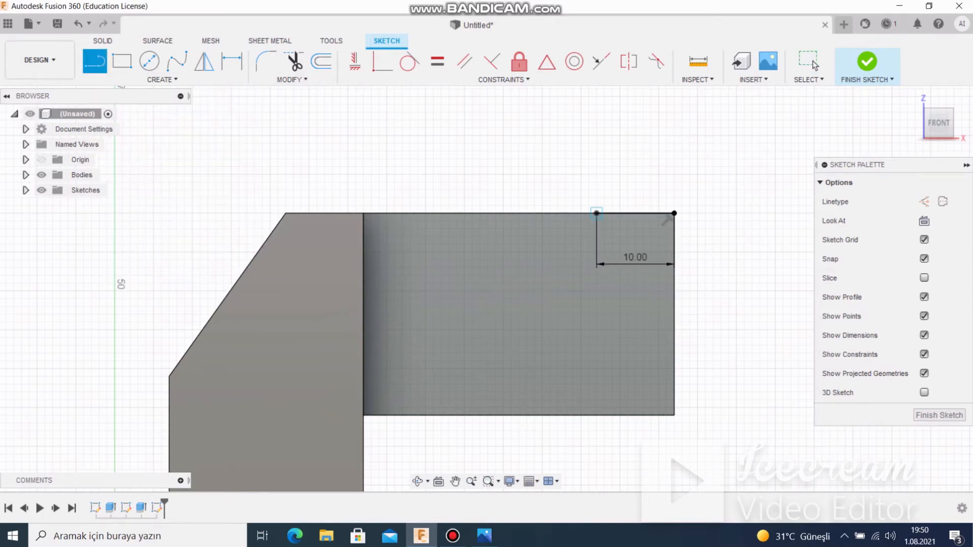
pyautogui.click(597, 212)
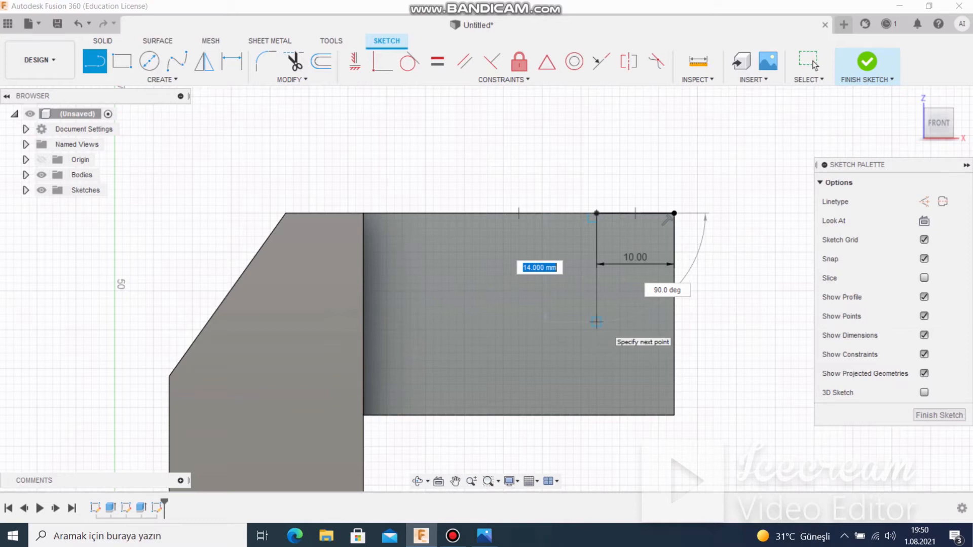
pyautogui.click(483, 535)
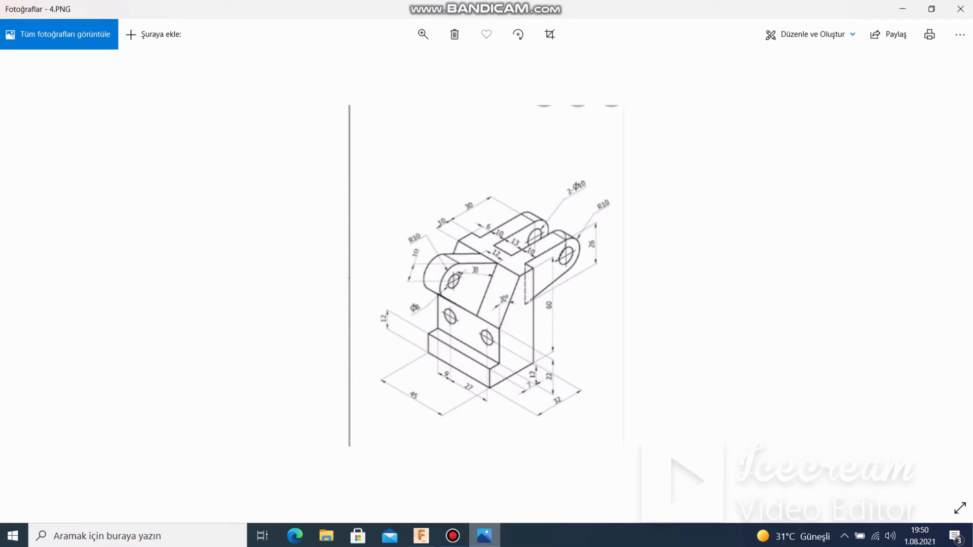
pyautogui.click(484, 536)
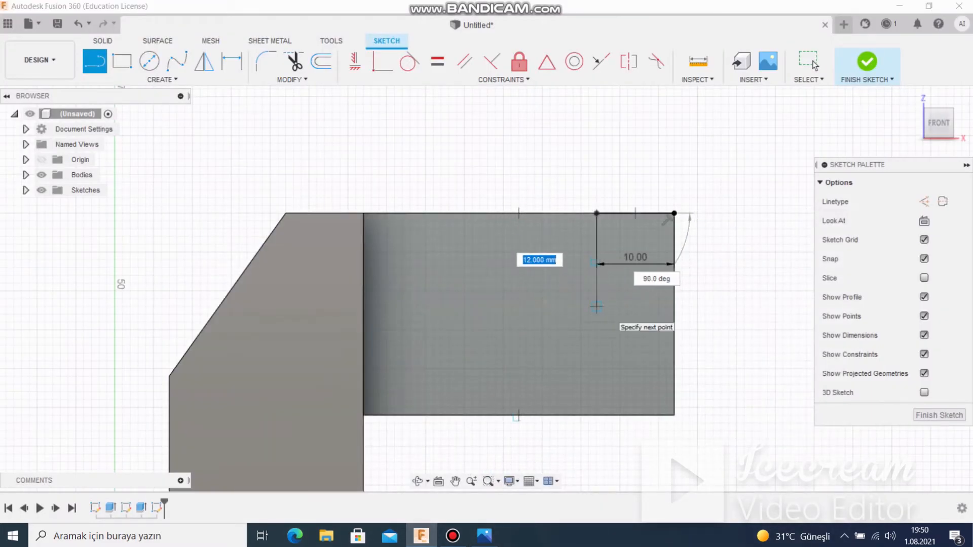
pyautogui.write('10')
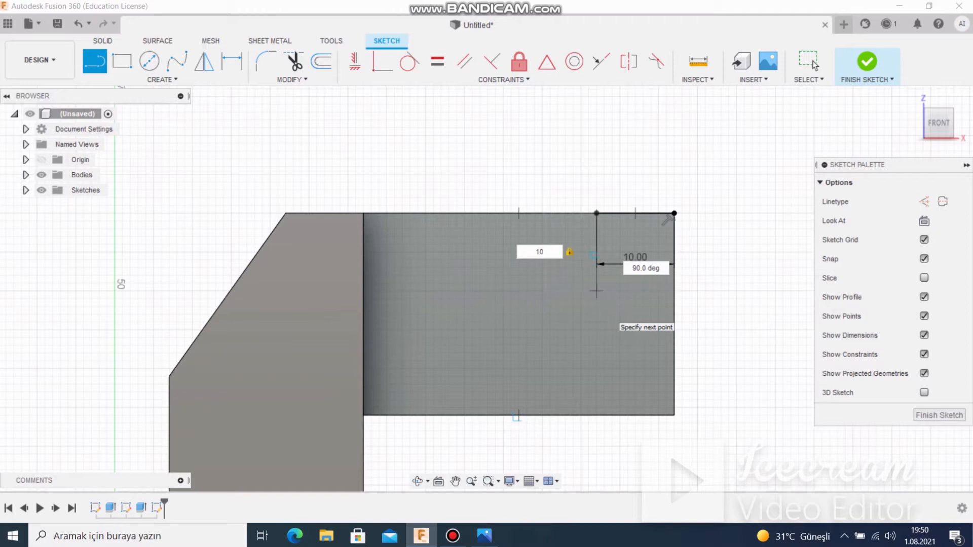
pyautogui.press('Return')
pyautogui.click(813, 64)
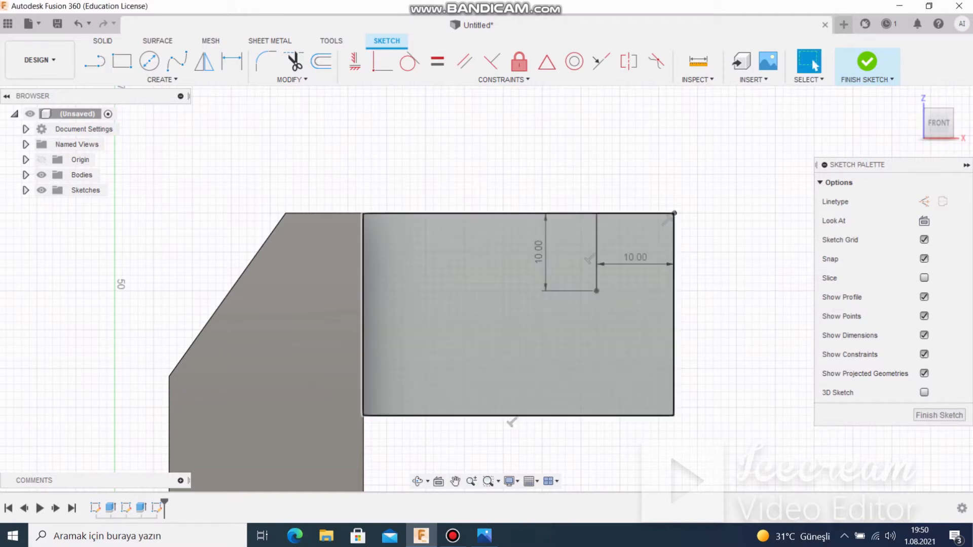
# Step: Draw a 20 mm diameter circle centred on the lower end of the vertical line
pyautogui.press('c')
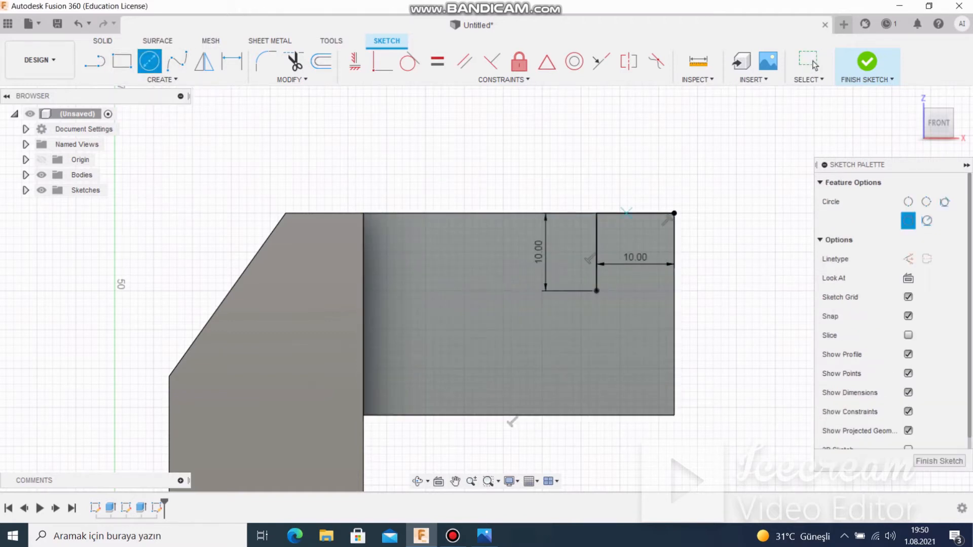
pyautogui.click(596, 290)
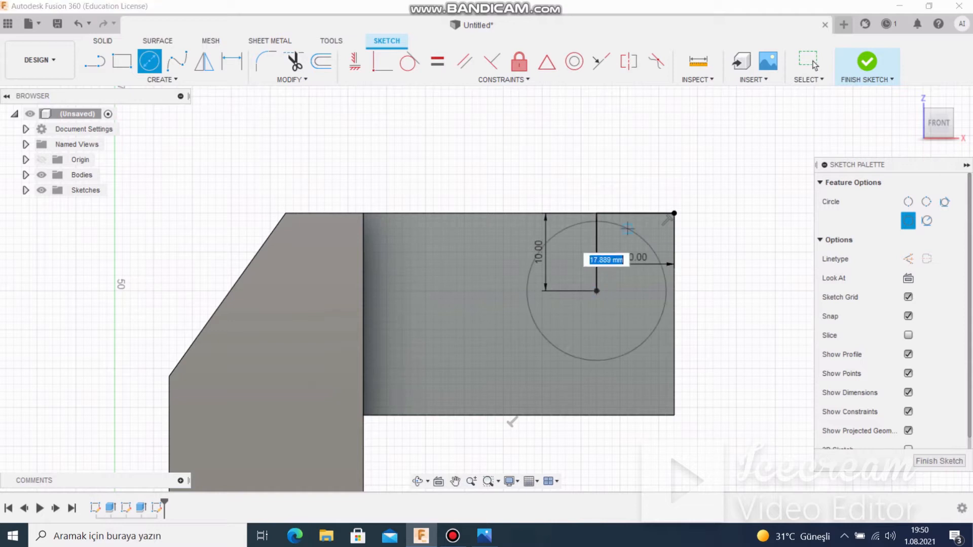
pyautogui.write('20')
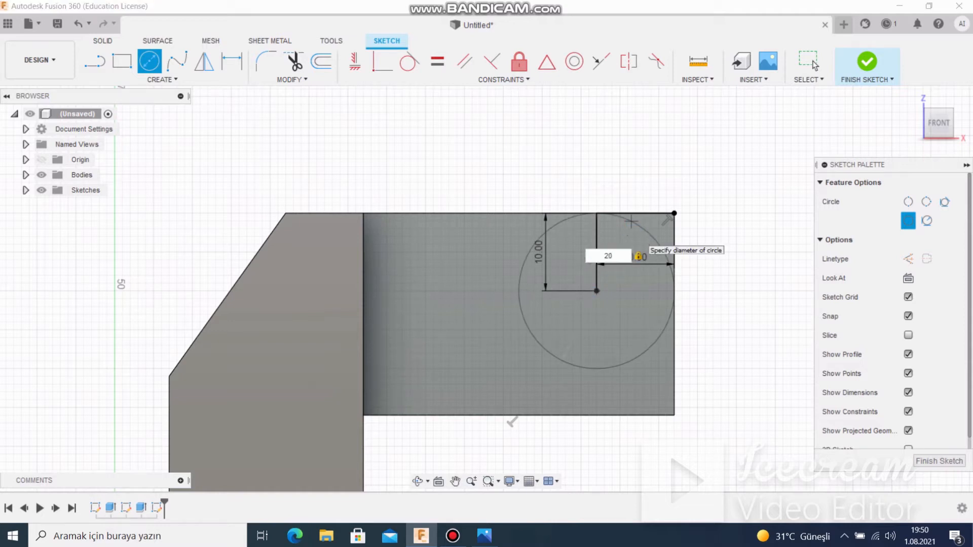
pyautogui.press('Return')
pyautogui.press('Escape')
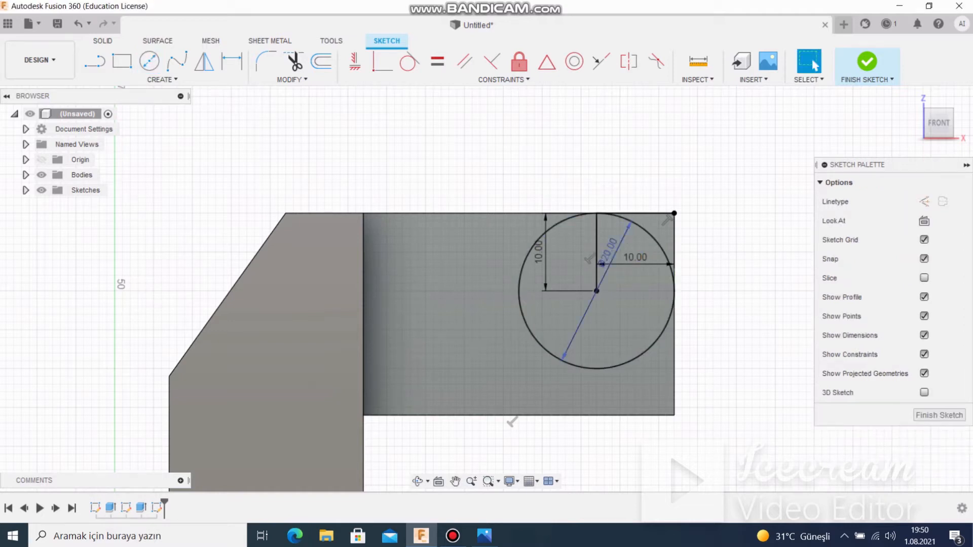
# Step: Check the reference drawing and draw a 10 mm diameter circle concentric with the 20 mm circle
pyautogui.click(484, 536)
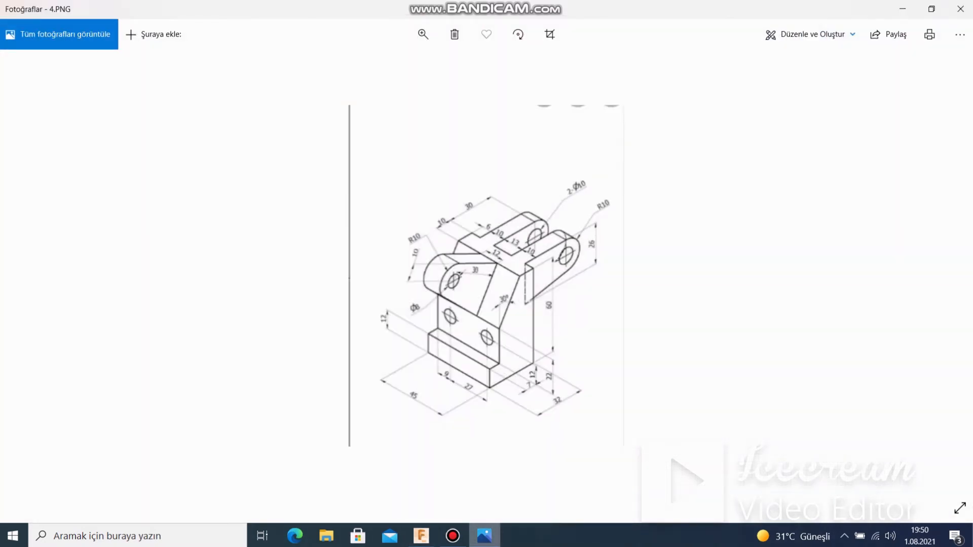
pyautogui.click(484, 536)
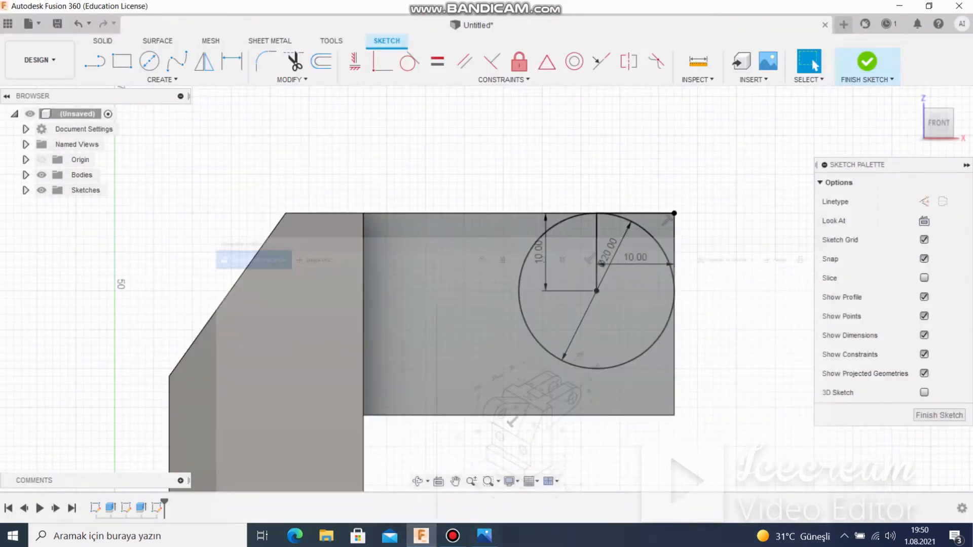
pyautogui.click(150, 61)
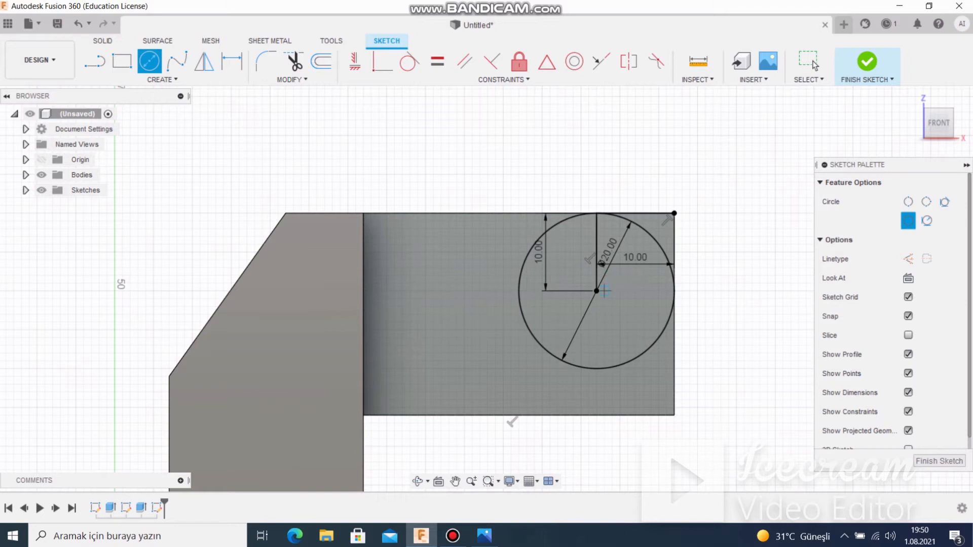
pyautogui.click(597, 291)
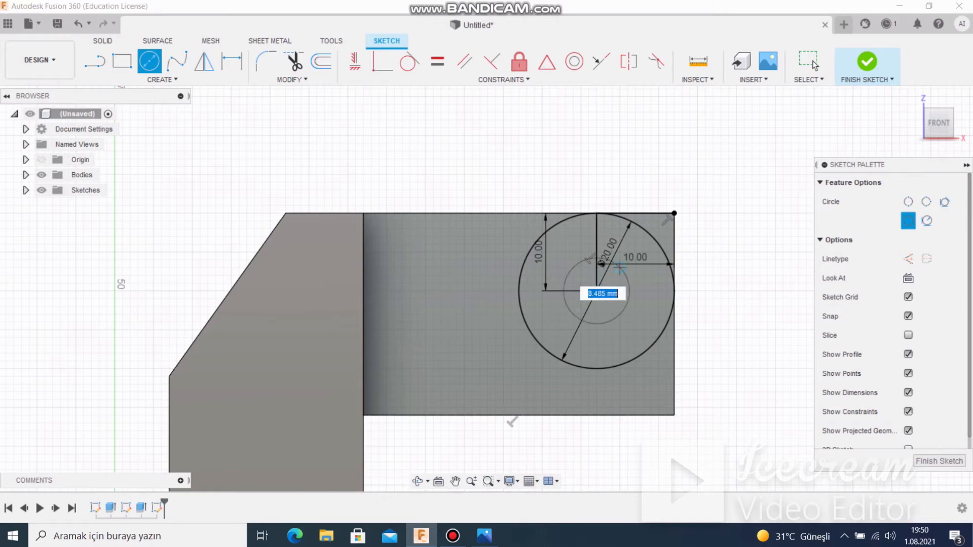
pyautogui.write('10')
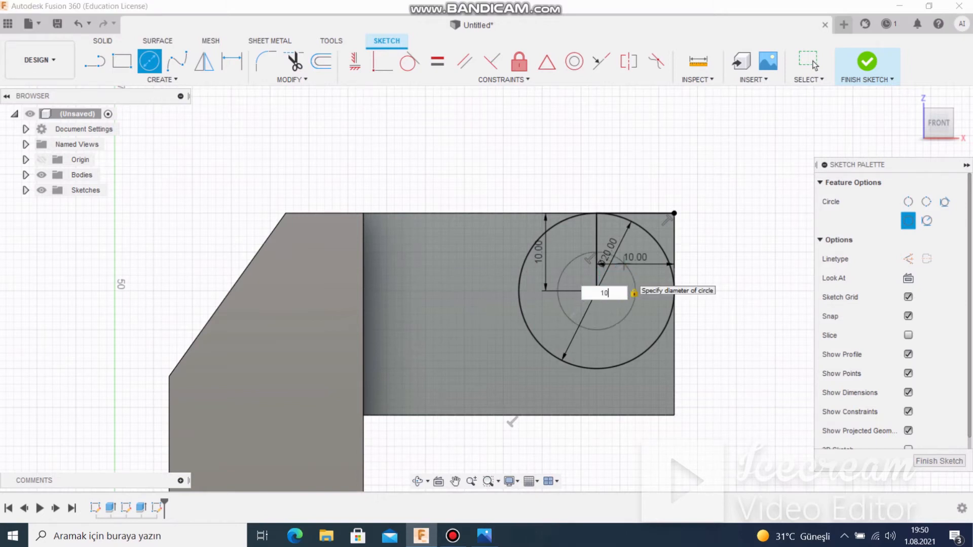
pyautogui.press('Return')
pyautogui.press('Escape')
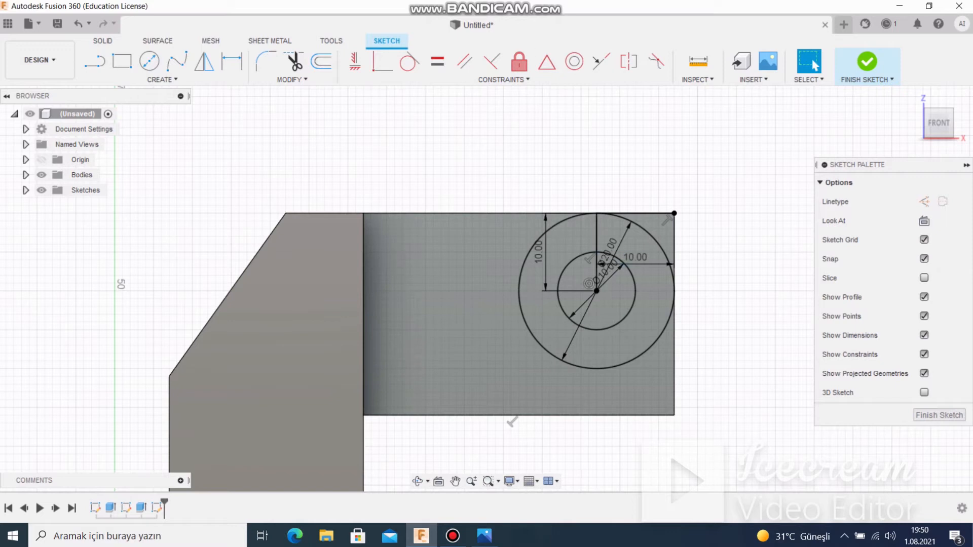
# Step: Draw a line from the lug's lower corner at the block tangent to the underside of the 20 mm circle and finish the sketch
pyautogui.press('l')
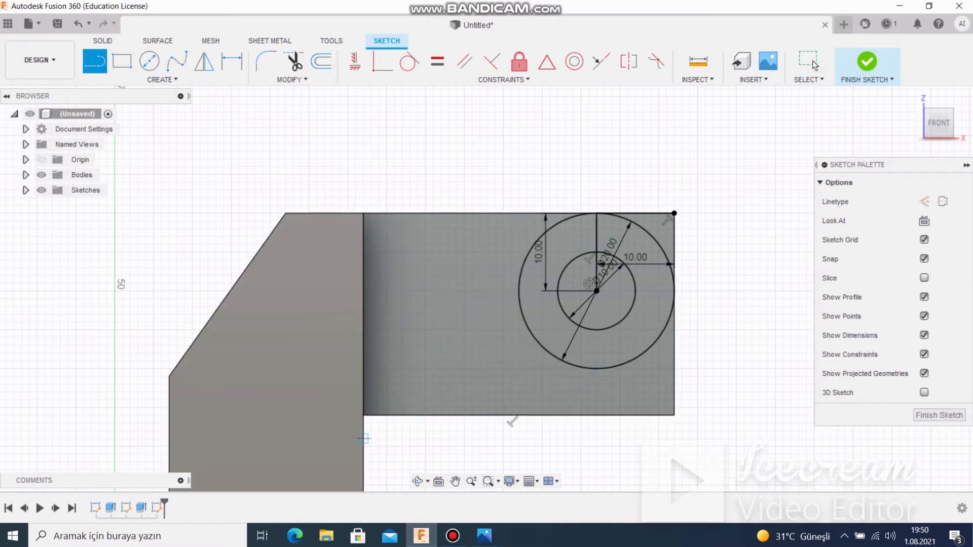
pyautogui.click(364, 415)
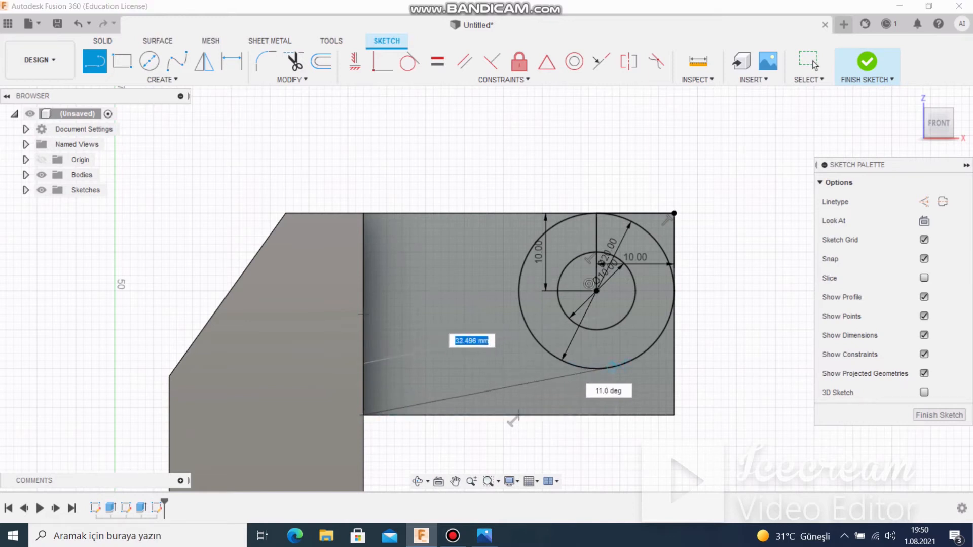
pyautogui.click(610, 366)
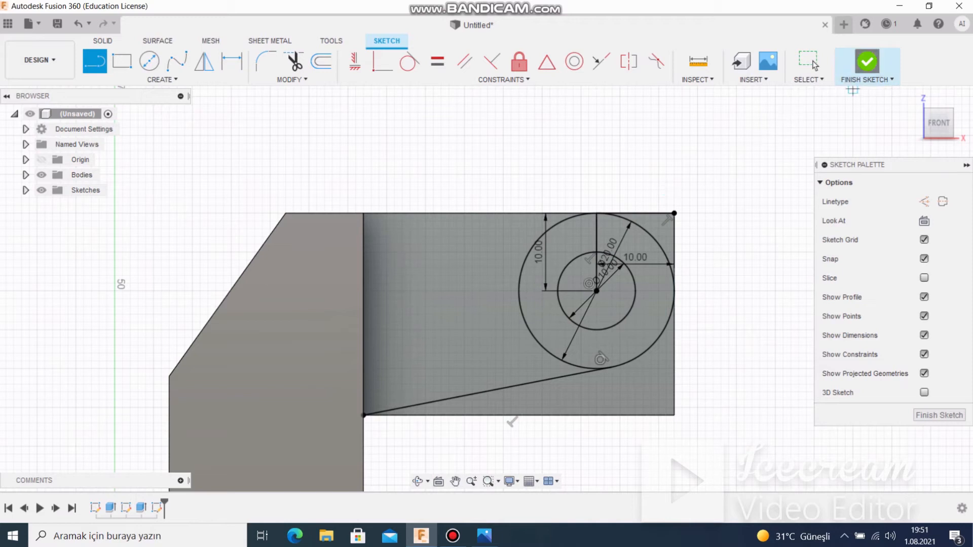
pyautogui.click(866, 65)
# Step: Extrude the two corner profiles outside the lug outline and the 10 mm circle as a -46 mm cut through both lugs
pyautogui.click(634, 390)
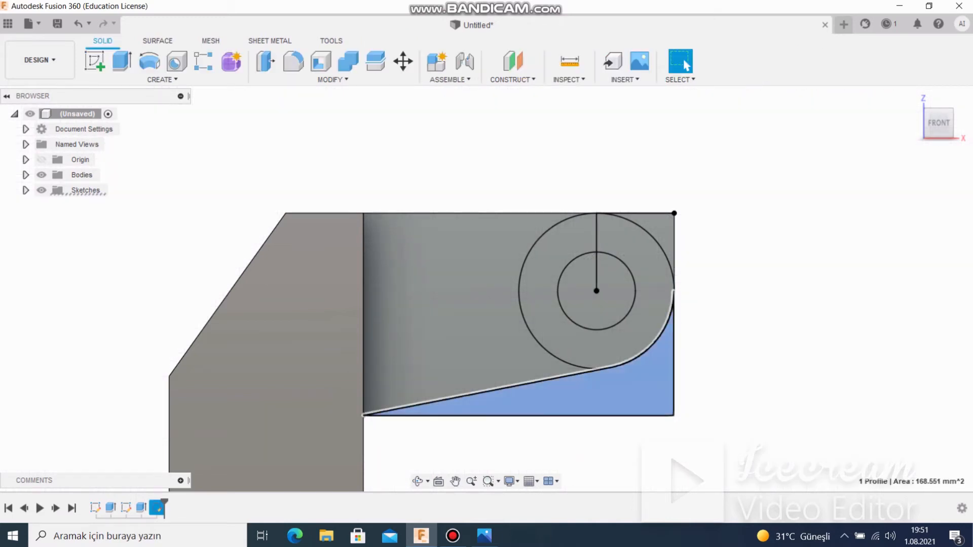
pyautogui.press('e')
pyautogui.click(657, 231)
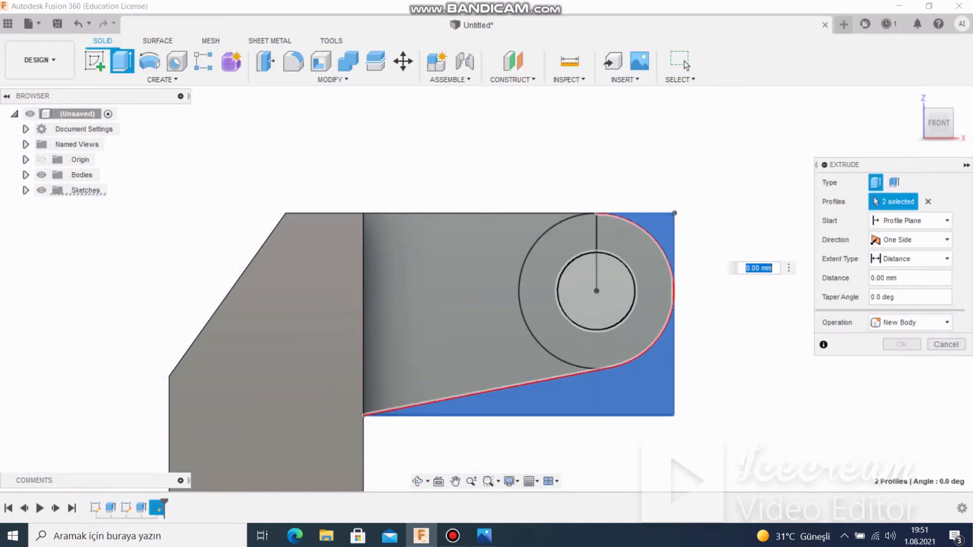
pyautogui.click(596, 284)
pyautogui.keyDown('shift'); pyautogui.moveTo(595, 284); pyautogui.dragTo(601, 288, button='middle'); pyautogui.keyUp('shift')
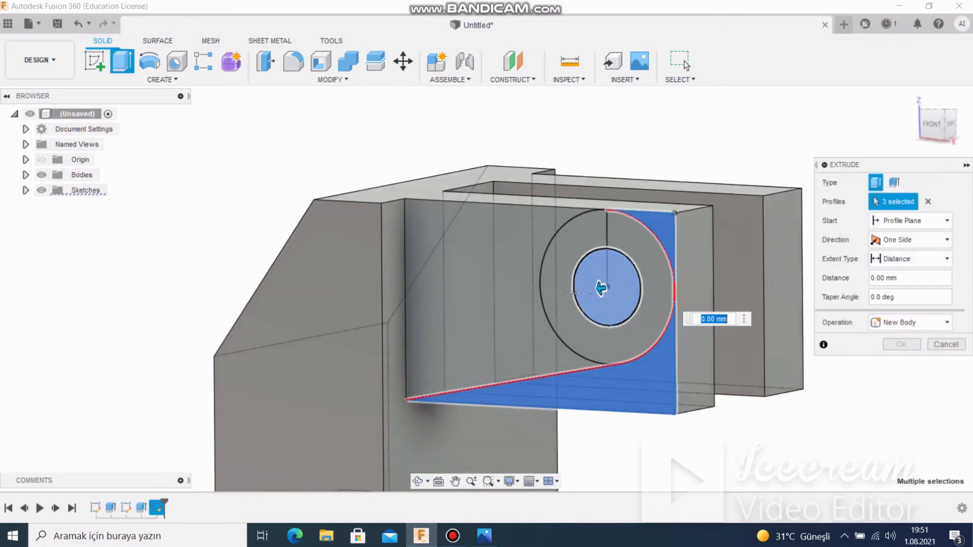
pyautogui.moveTo(598, 285); pyautogui.dragTo(791, 250)
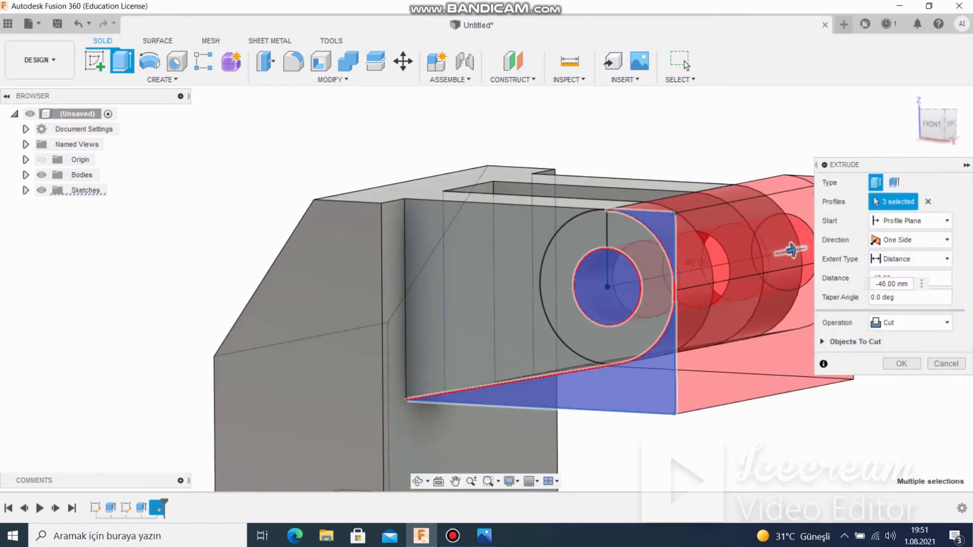
pyautogui.press('Return')
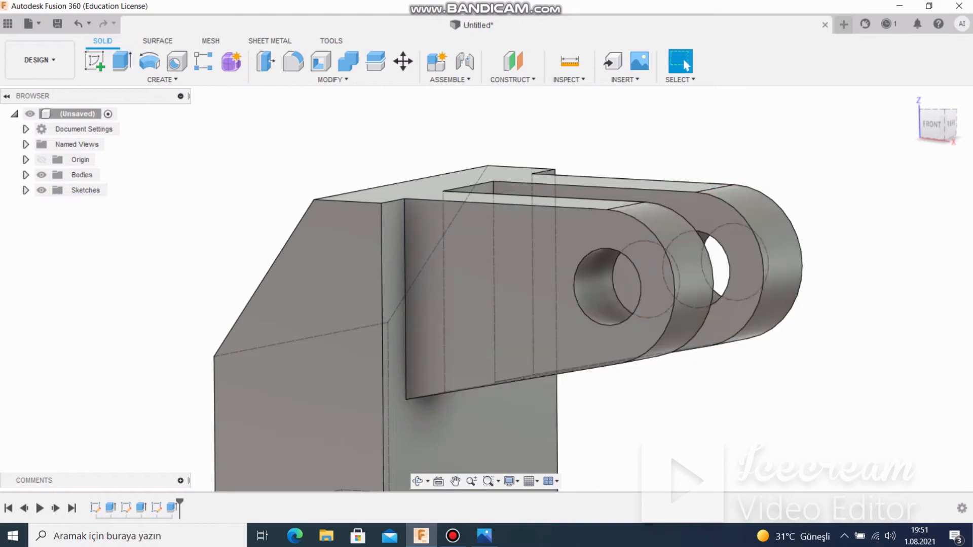
# Step: Start a sketch on the block's vertical face between the base step and the sloped face
pyautogui.keyDown('shift'); pyautogui.moveTo(797, 295); pyautogui.dragTo(816, 284, button='middle'); pyautogui.keyUp('shift')
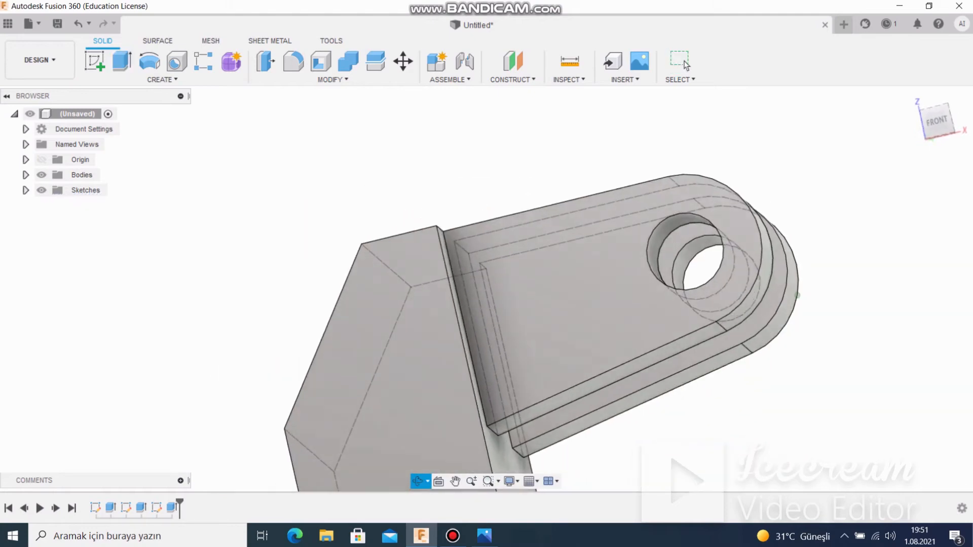
pyautogui.scroll(-3, 836, 318)
pyautogui.keyDown('shift'); pyautogui.moveTo(836, 317); pyautogui.dragTo(865, 276, button='middle'); pyautogui.keyUp('shift')
pyautogui.scroll(-4, 865, 276)
pyautogui.scroll(-1, 767, 324)
pyautogui.keyDown('shift'); pyautogui.moveTo(767, 324); pyautogui.dragTo(861, 324, button='middle'); pyautogui.keyUp('shift')
pyautogui.click(776, 340)
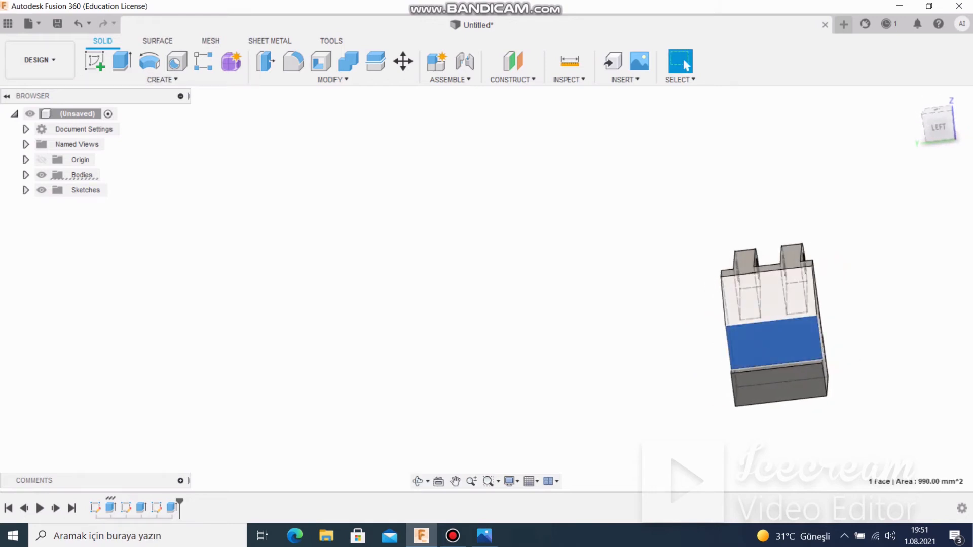
pyautogui.click(94, 61)
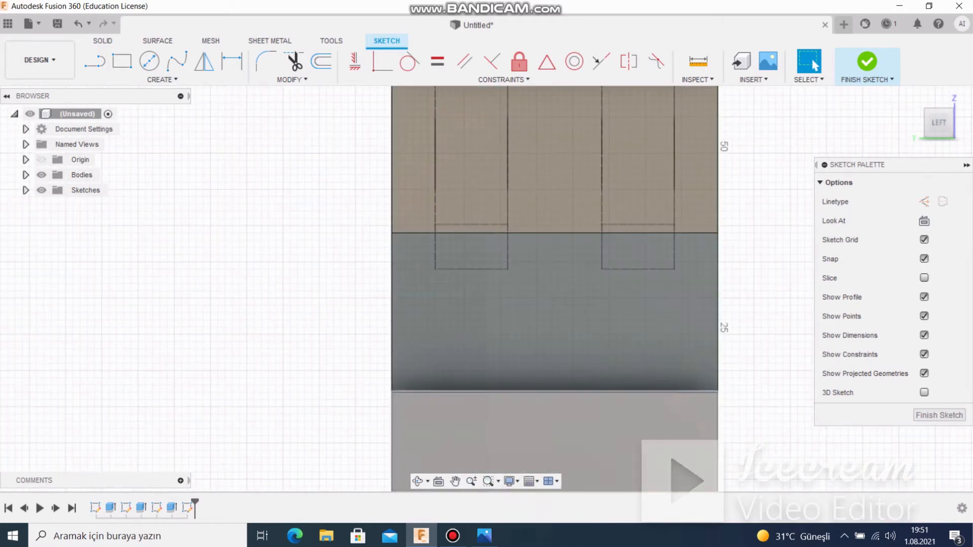
# Step: Check the reference drawing and draw a 9 mm line along the face's lower edge from its left corner
pyautogui.click(484, 536)
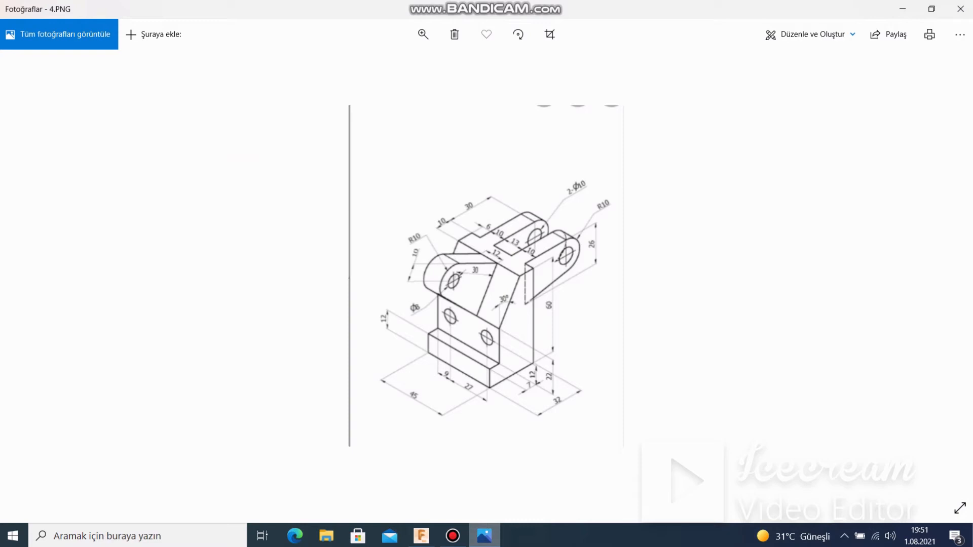
pyautogui.click(421, 536)
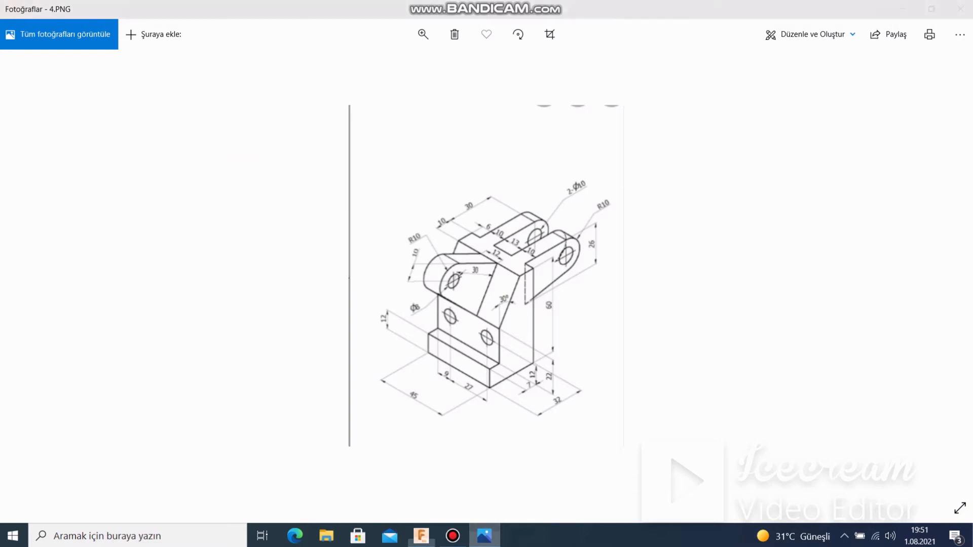
pyautogui.click(94, 61)
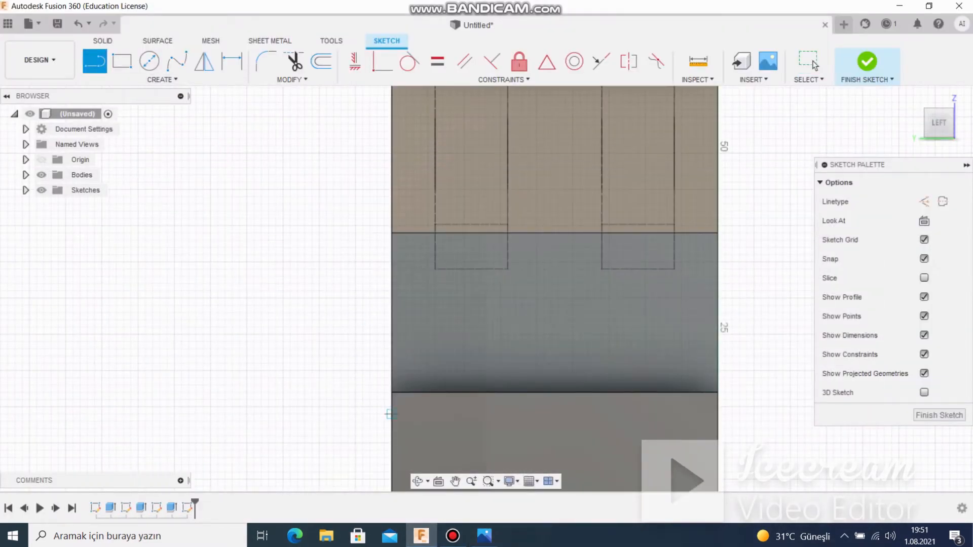
pyautogui.click(392, 392)
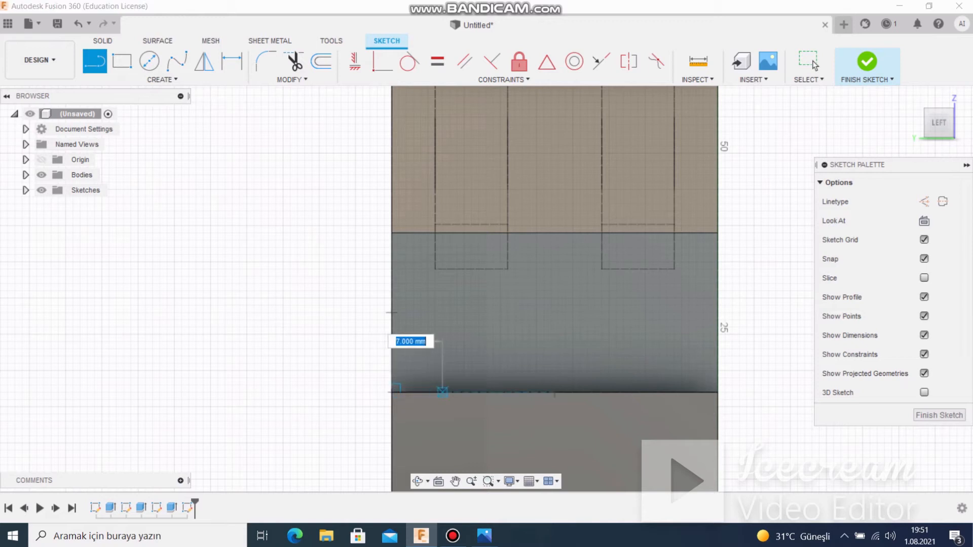
pyautogui.write('9')
pyautogui.press('Tab')
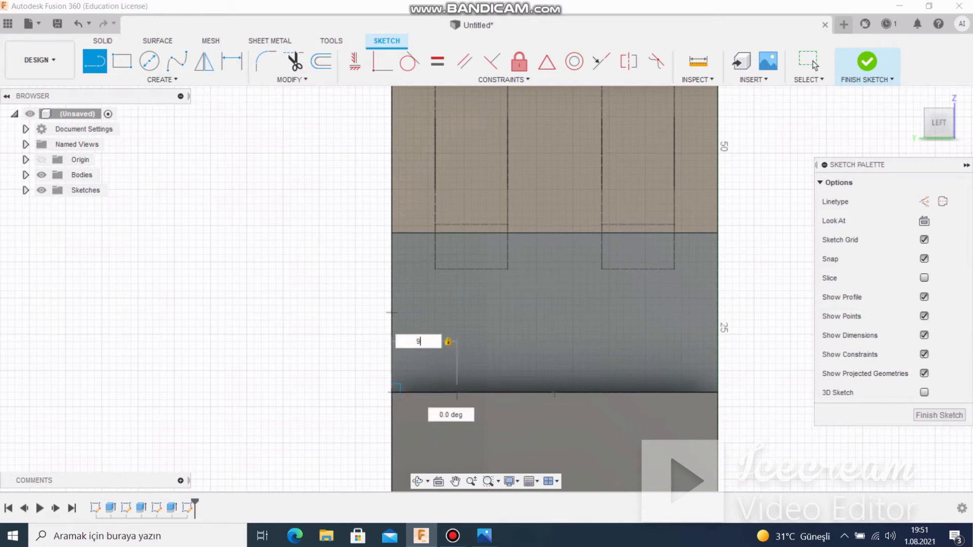
pyautogui.press('Return')
pyautogui.press('Escape')
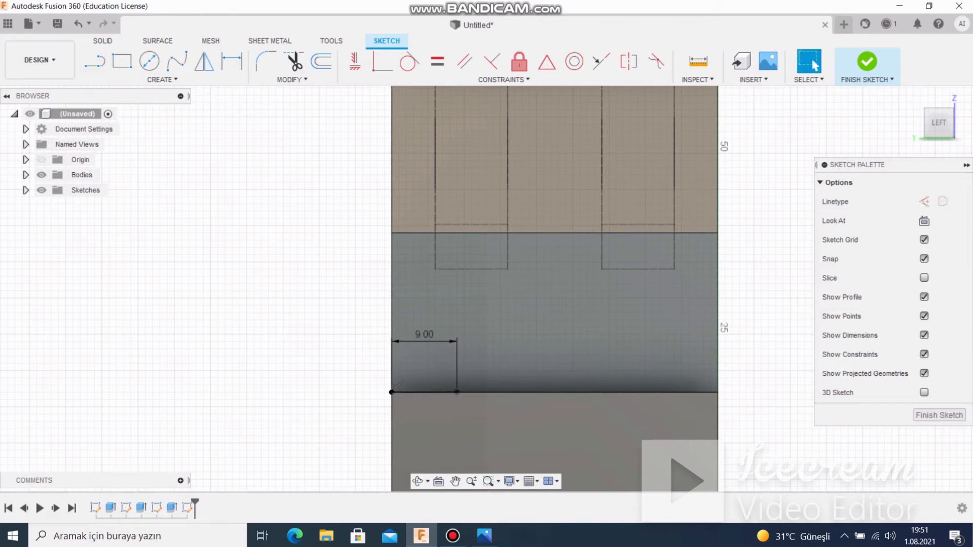
# Step: Draw a 12 mm vertical line upward from the free end of the 9 mm line
pyautogui.press('l')
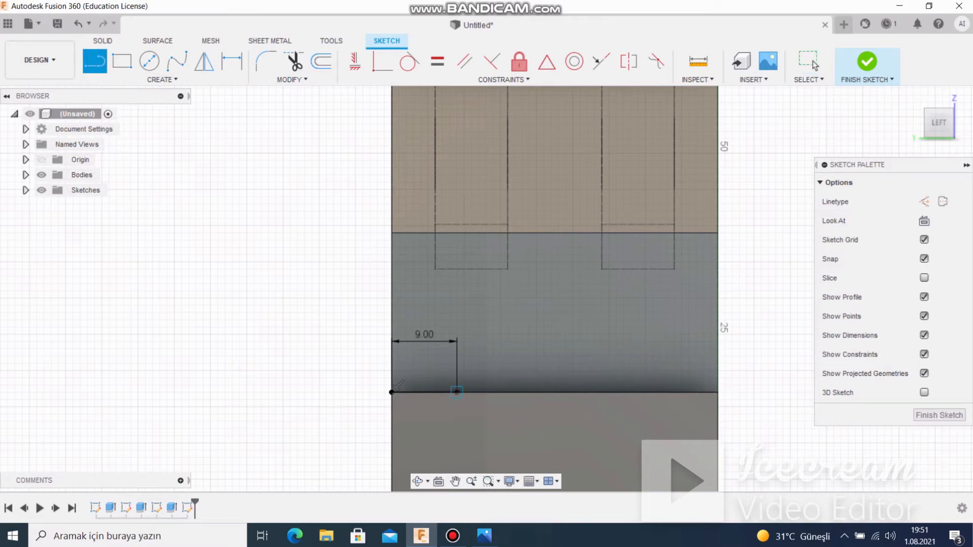
pyautogui.click(456, 392)
pyautogui.write('12')
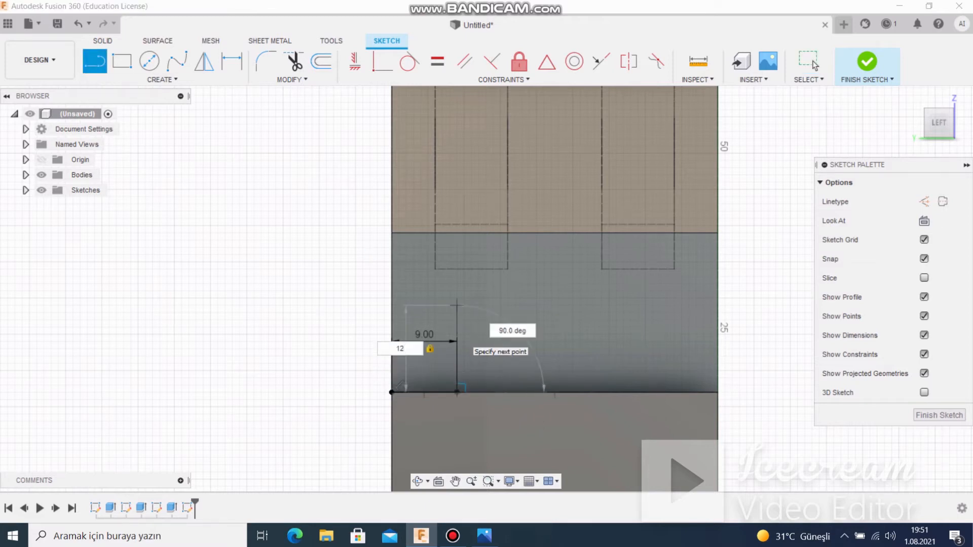
pyautogui.press('Return')
pyautogui.press('Escape')
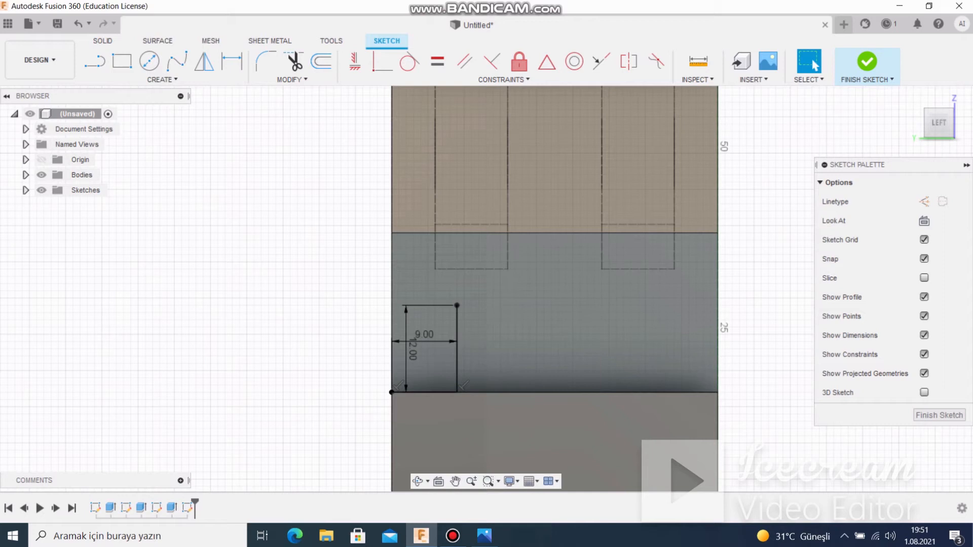
# Step: Draw a 27 mm horizontal line to the right from the top of the 12 mm line
pyautogui.click(94, 62)
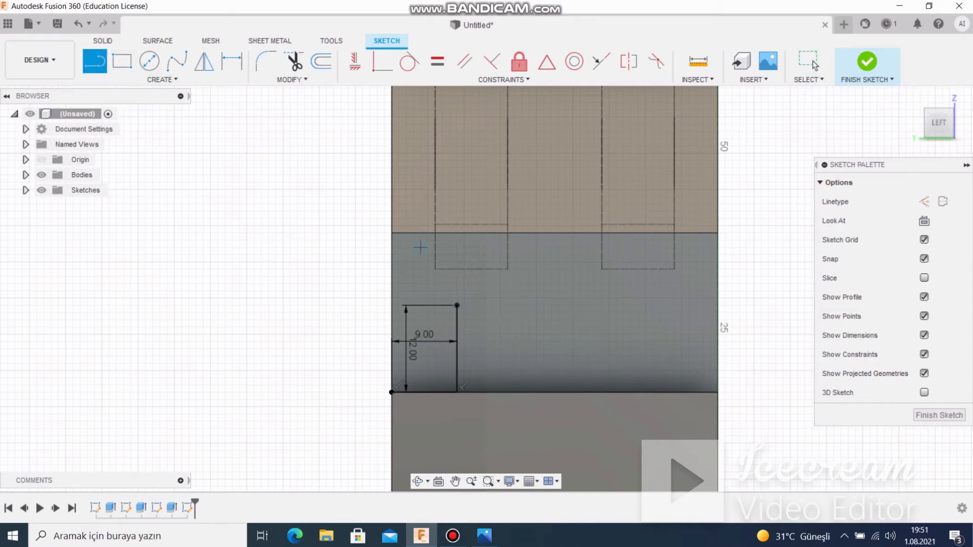
pyautogui.click(456, 306)
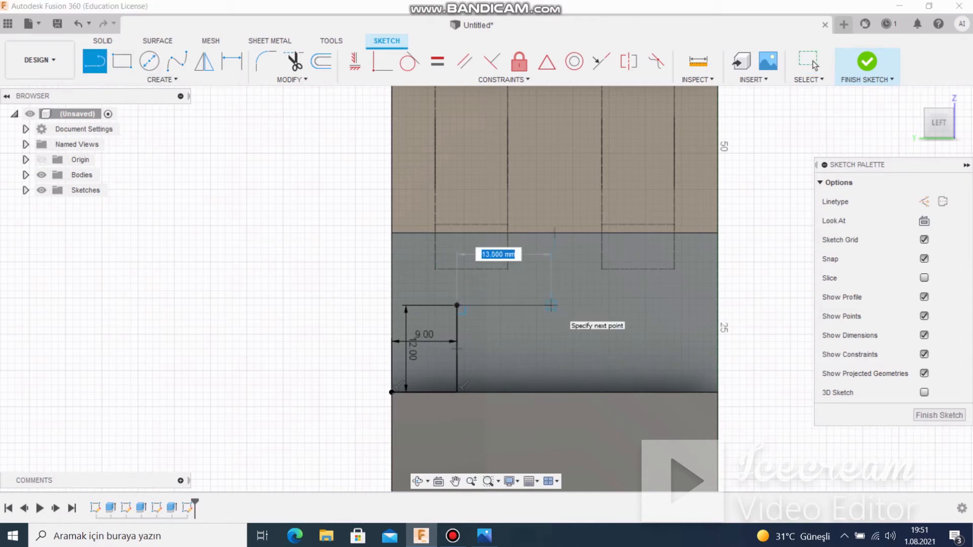
pyautogui.write('27')
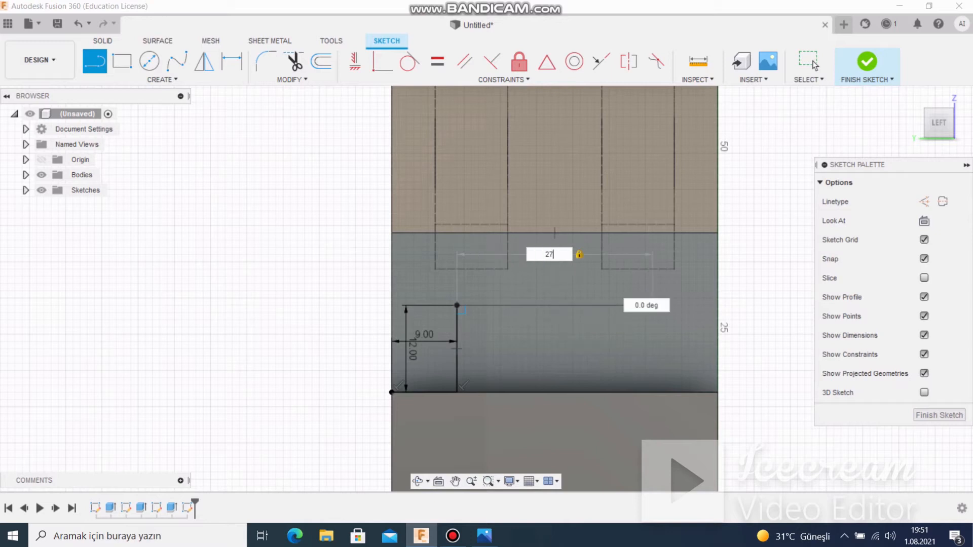
pyautogui.press('Return')
pyautogui.click(811, 62)
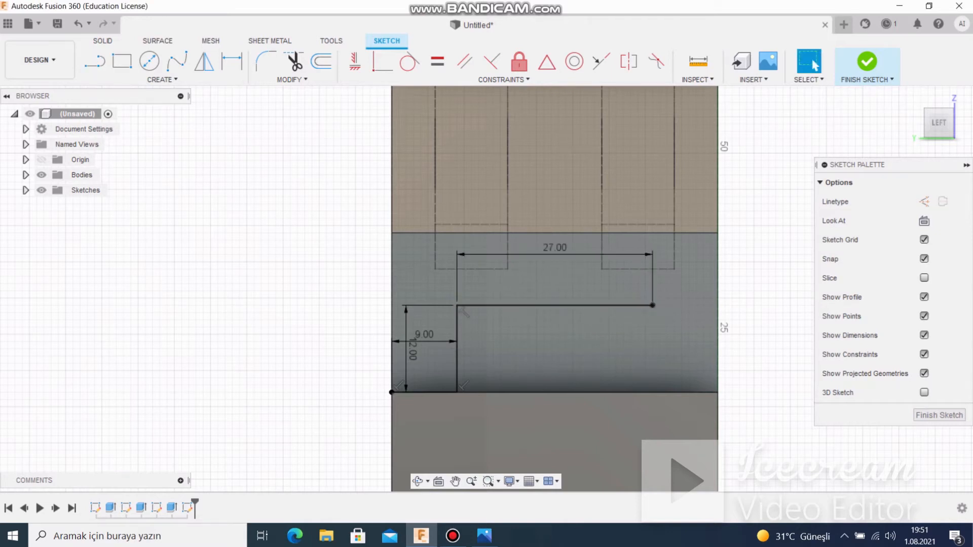
# Step: Draw an 8 mm diameter circle centred on the corner where the 12 mm and 27 mm lines meet
pyautogui.press('c')
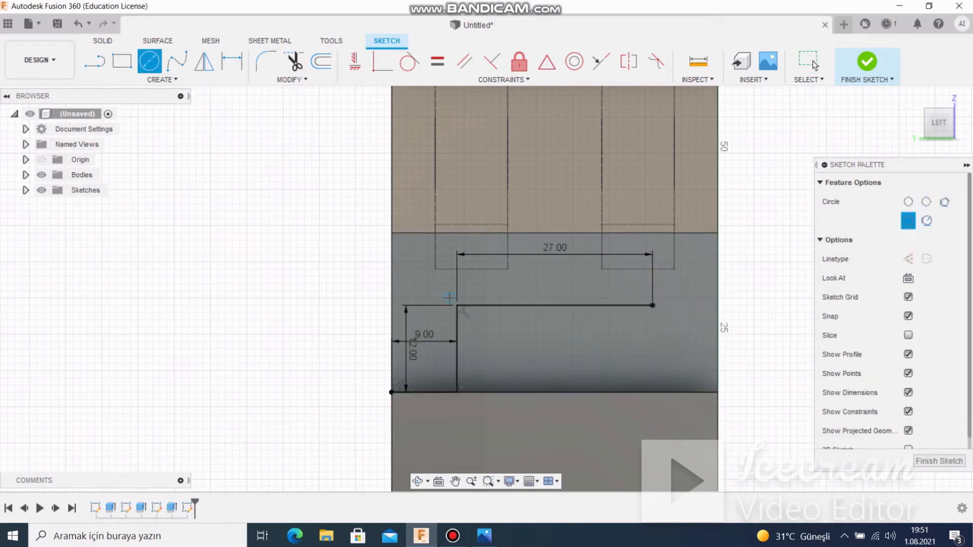
pyautogui.click(457, 305)
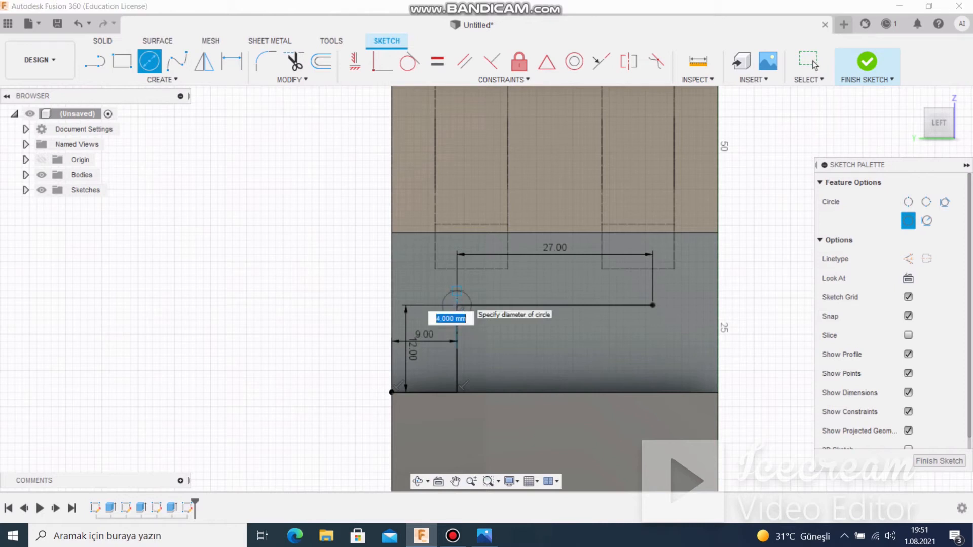
pyautogui.write('8')
pyautogui.press('Return')
pyautogui.click(810, 62)
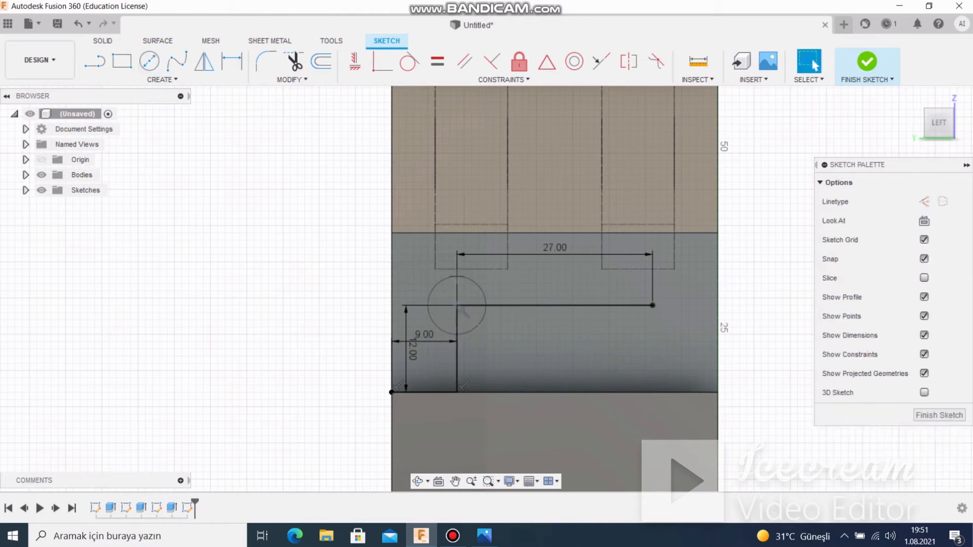
# Step: Draw a second 8 mm diameter circle centred on the free end of the 27 mm line
pyautogui.click(149, 61)
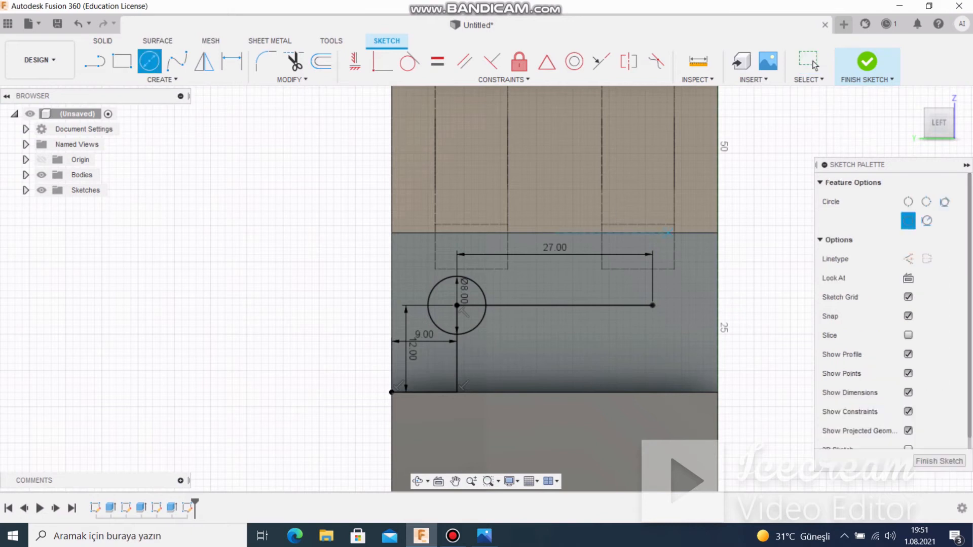
pyautogui.click(652, 306)
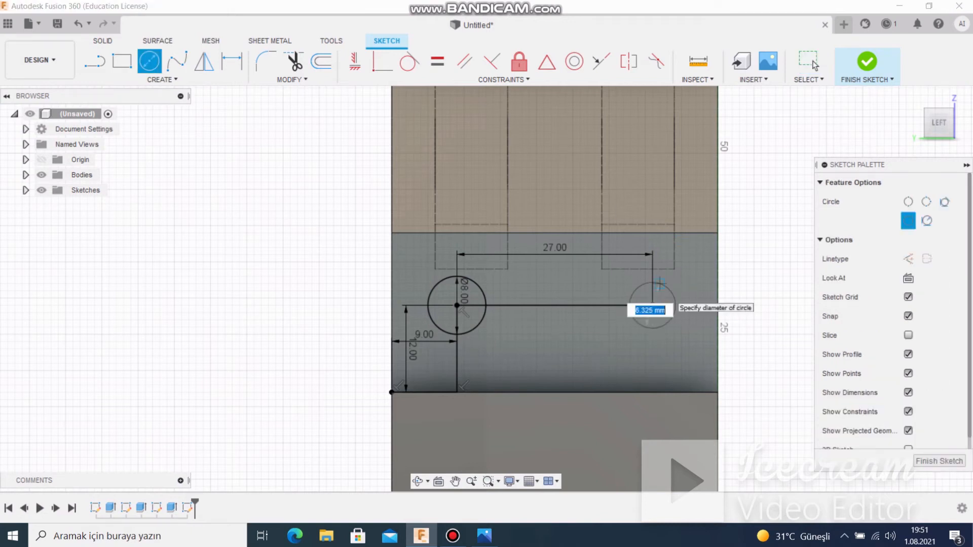
pyautogui.write('8')
pyautogui.press('Return')
pyautogui.click(810, 62)
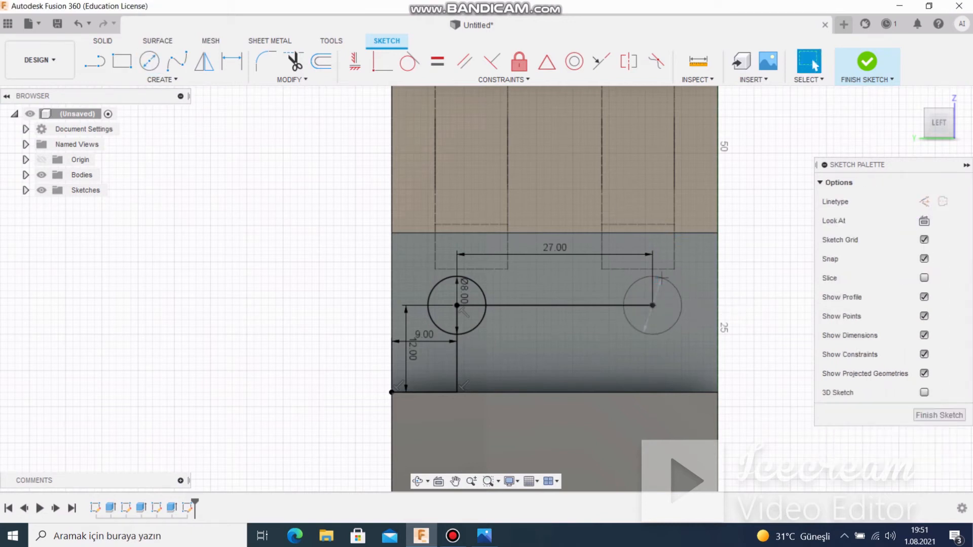
# Step: Check the two circles against the reference drawing and finish the sketch
pyautogui.keyDown('shift'); pyautogui.moveTo(618, 325); pyautogui.dragTo(560, 336, button='middle'); pyautogui.keyUp('shift')
pyautogui.scroll(-3, 672, 286)
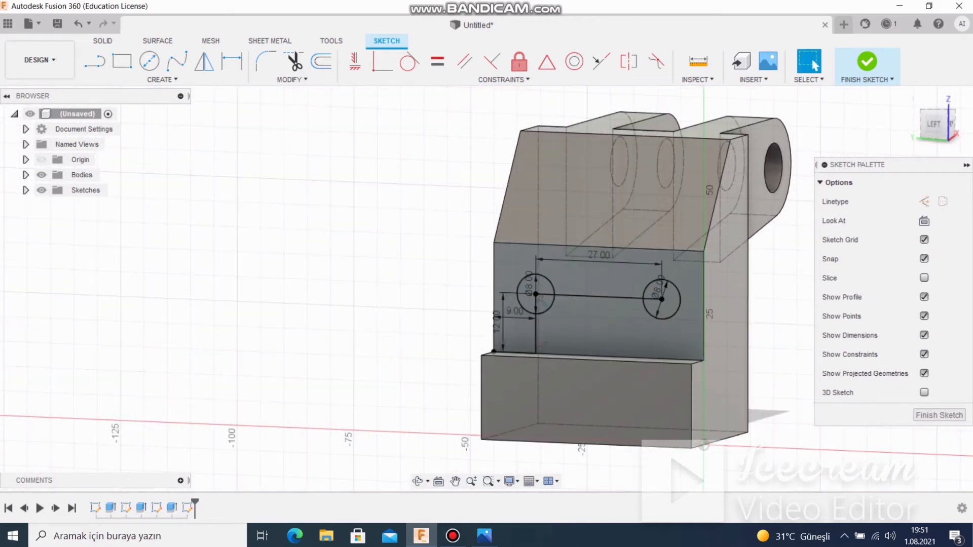
pyautogui.click(484, 536)
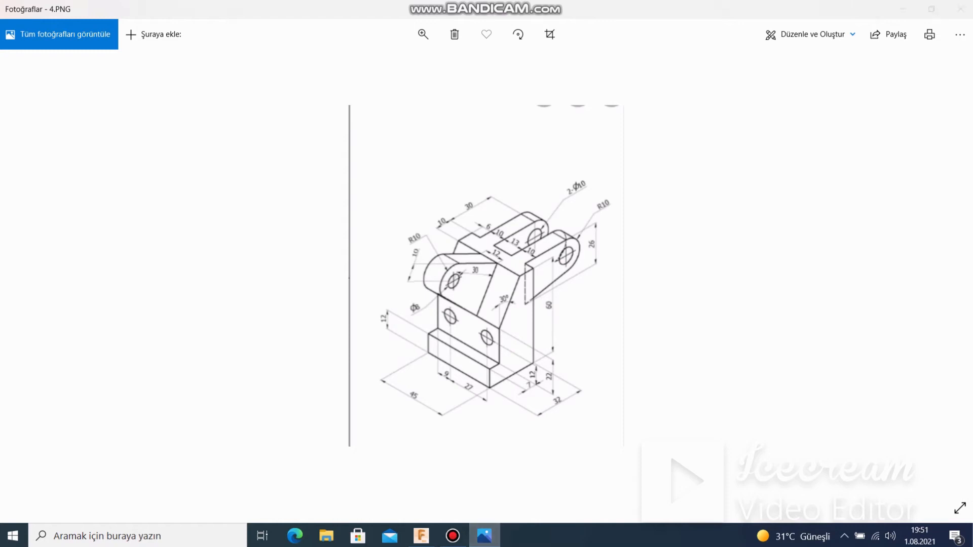
pyautogui.hotkey('alt', 'Tab')
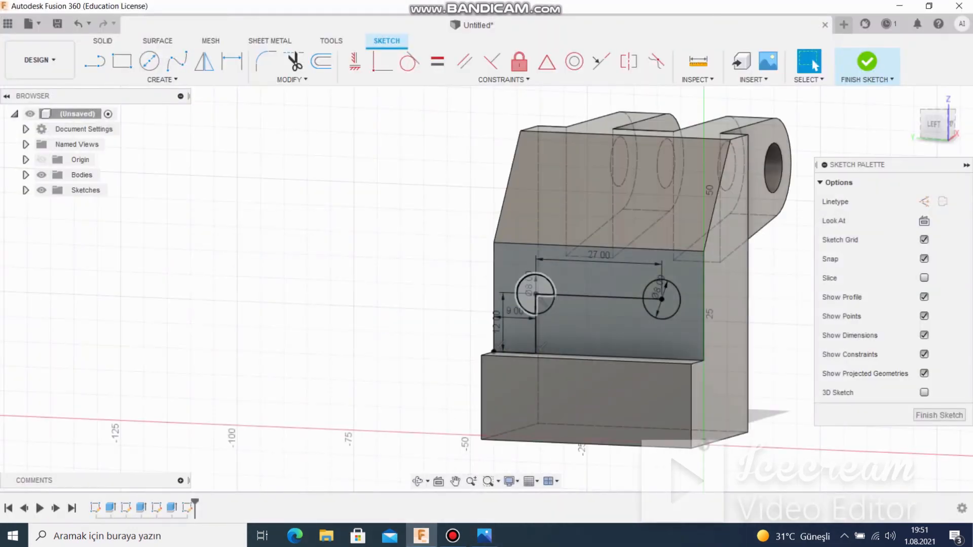
pyautogui.click(866, 61)
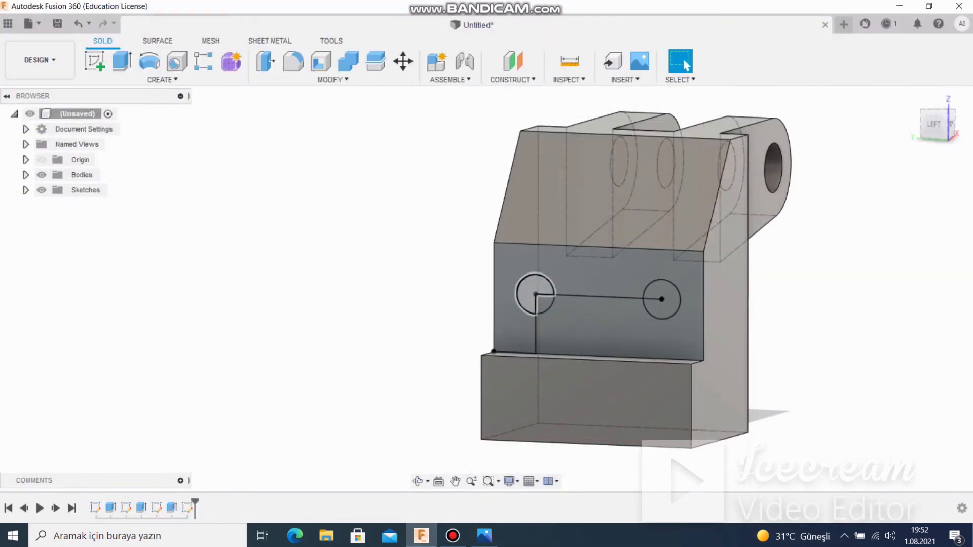
# Step: Extrude both 8 mm circles as a -34 mm cut through the block
pyautogui.click(531, 295)
pyautogui.press('e')
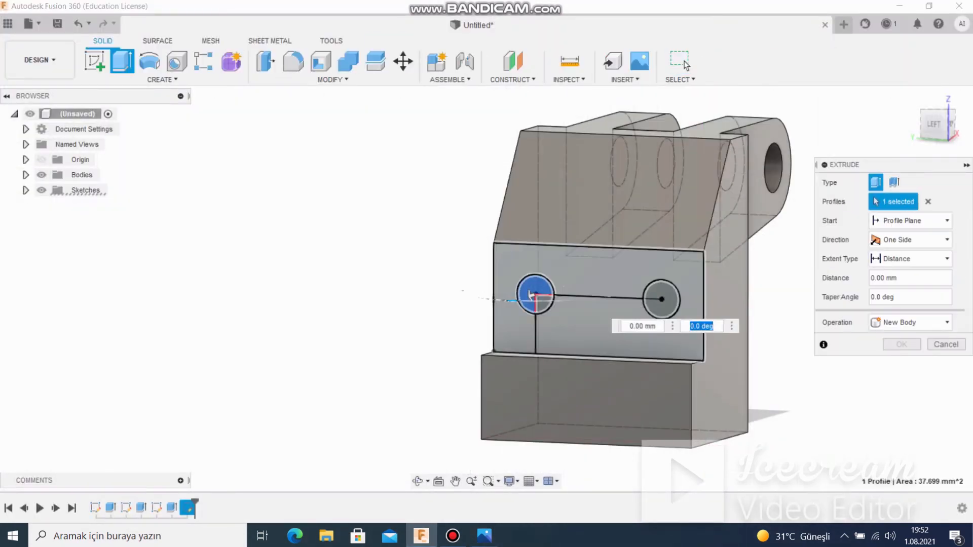
pyautogui.scroll(3, 532, 304)
pyautogui.click(532, 306)
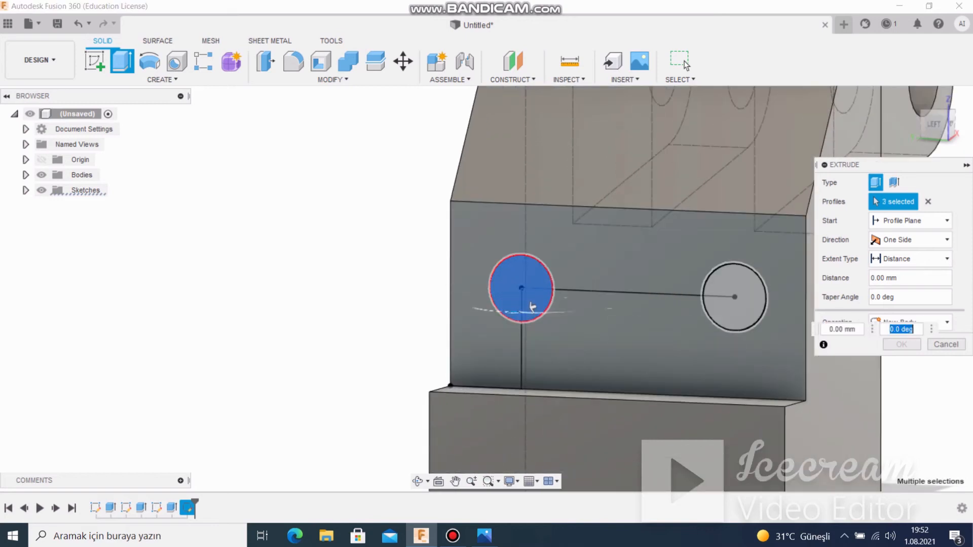
pyautogui.click(734, 301)
pyautogui.keyDown('shift'); pyautogui.moveTo(740, 302); pyautogui.dragTo(702, 296, button='middle'); pyautogui.keyUp('shift')
pyautogui.moveTo(658, 299); pyautogui.dragTo(862, 287)
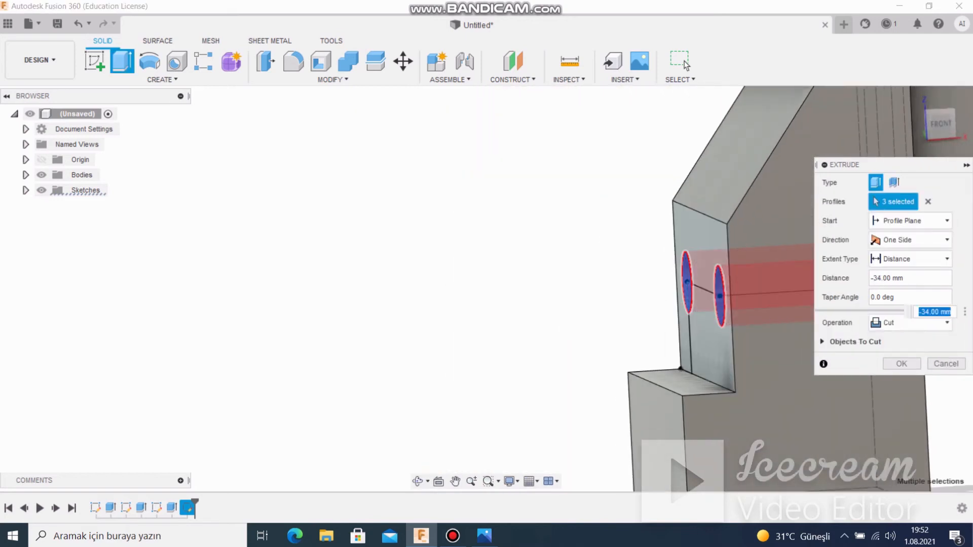
pyautogui.click(685, 64)
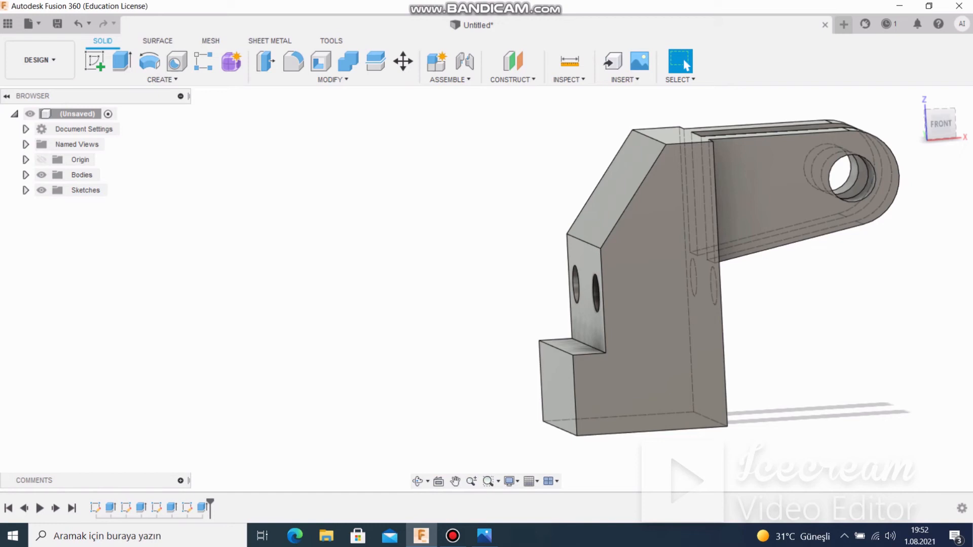
# Step: Start a sketch on the block's sloped face and check the reference drawing for the front lug's dimensions
pyautogui.scroll(1, 628, 289)
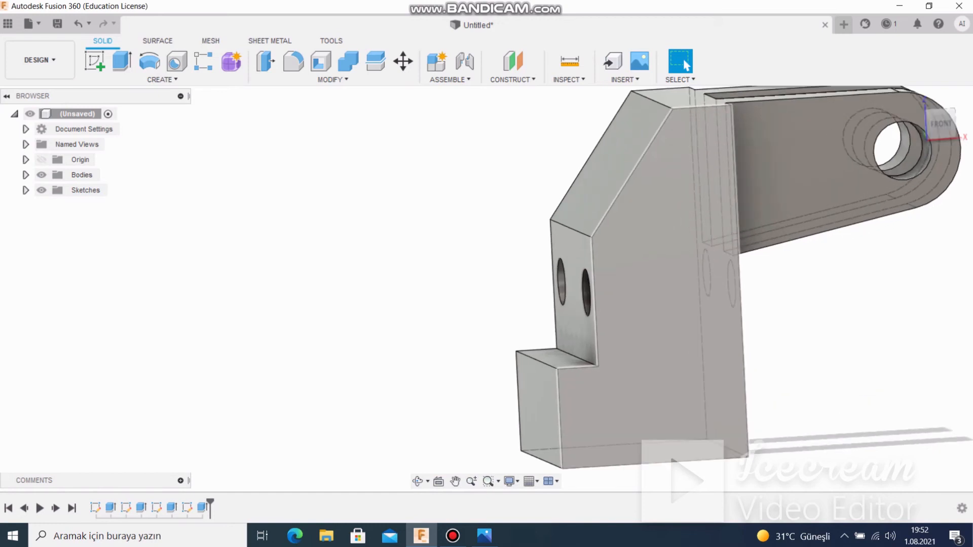
pyautogui.keyDown('shift'); pyautogui.moveTo(742, 271); pyautogui.dragTo(844, 279, button='middle'); pyautogui.keyUp('shift')
pyautogui.scroll(-3, 654, 293)
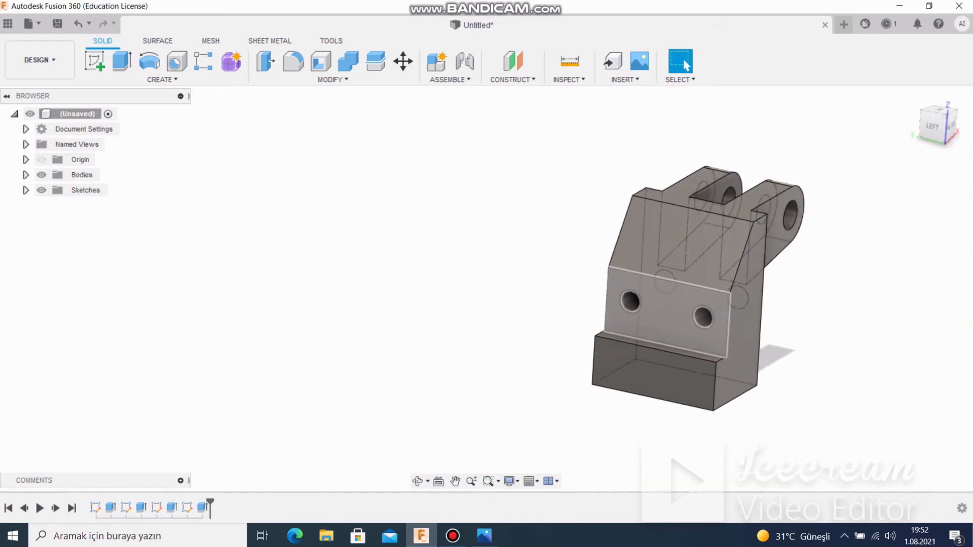
pyautogui.scroll(2, 700, 223)
pyautogui.click(689, 254)
pyautogui.click(95, 61)
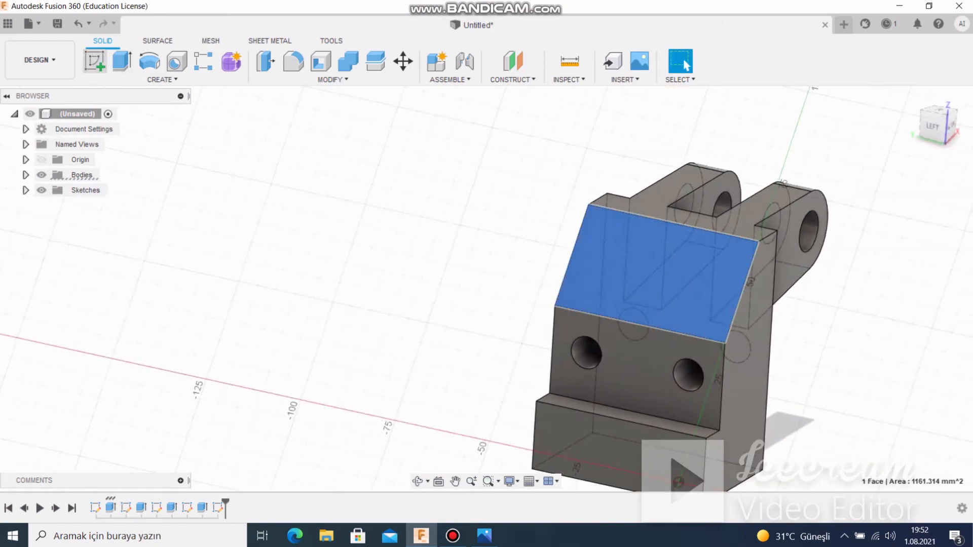
pyautogui.scroll(4, 565, 277)
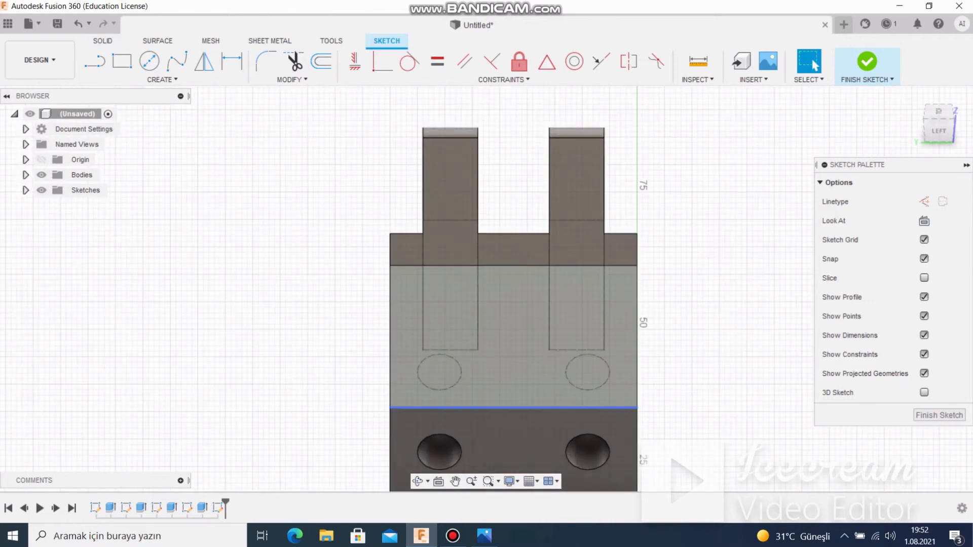
pyautogui.click(484, 535)
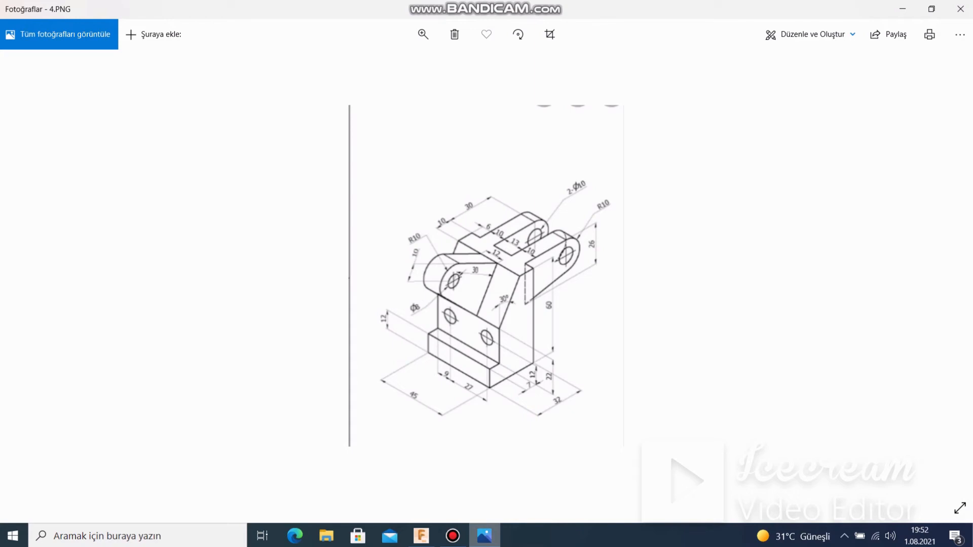
# Step: Draw two 6 mm lines from the midpoint of the sloped face's upper edge, one in each direction along the edge
pyautogui.click(421, 536)
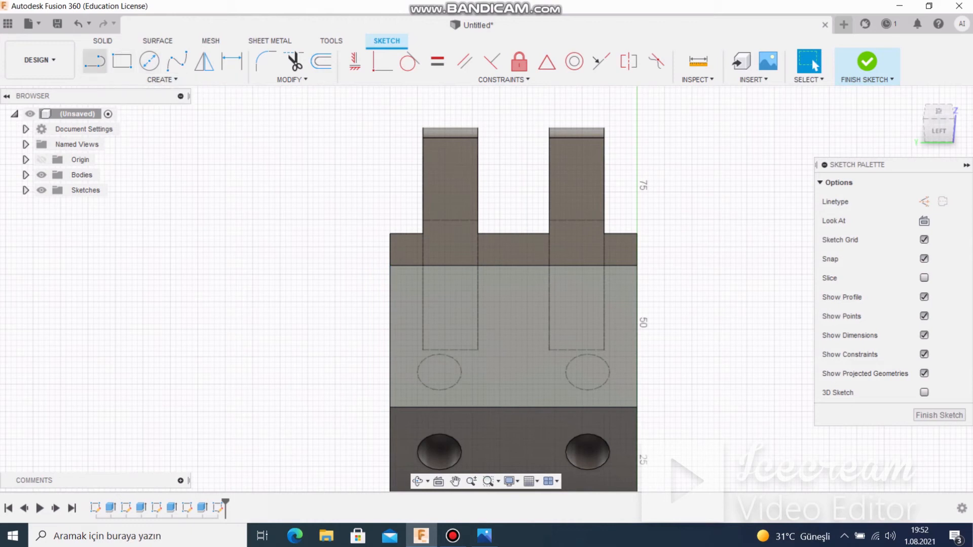
pyautogui.click(94, 61)
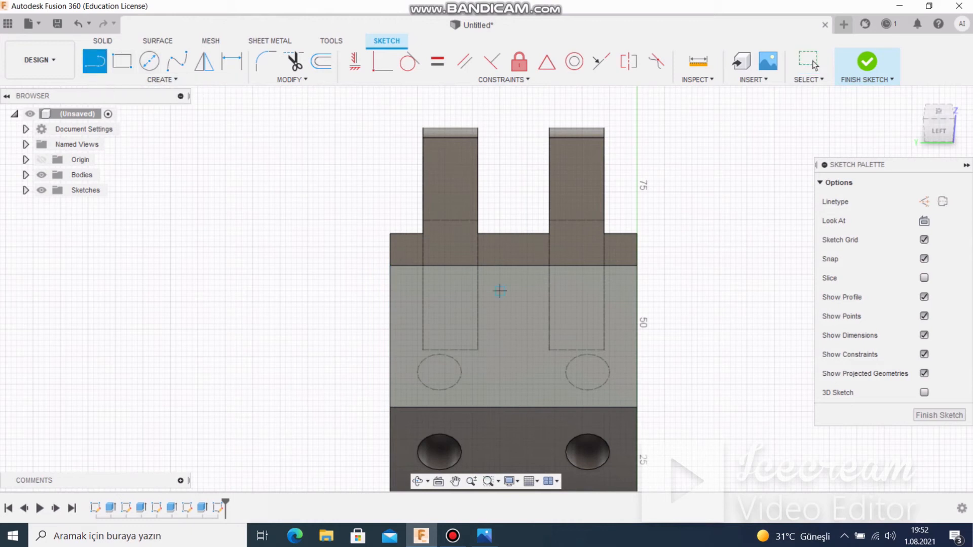
pyautogui.click(514, 266)
pyautogui.write('6')
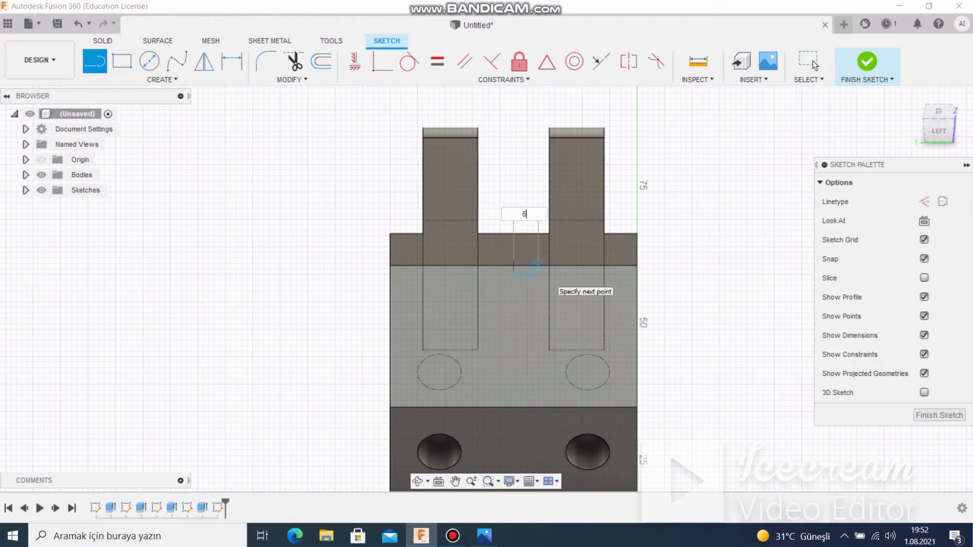
pyautogui.press('Return')
pyautogui.click(813, 64)
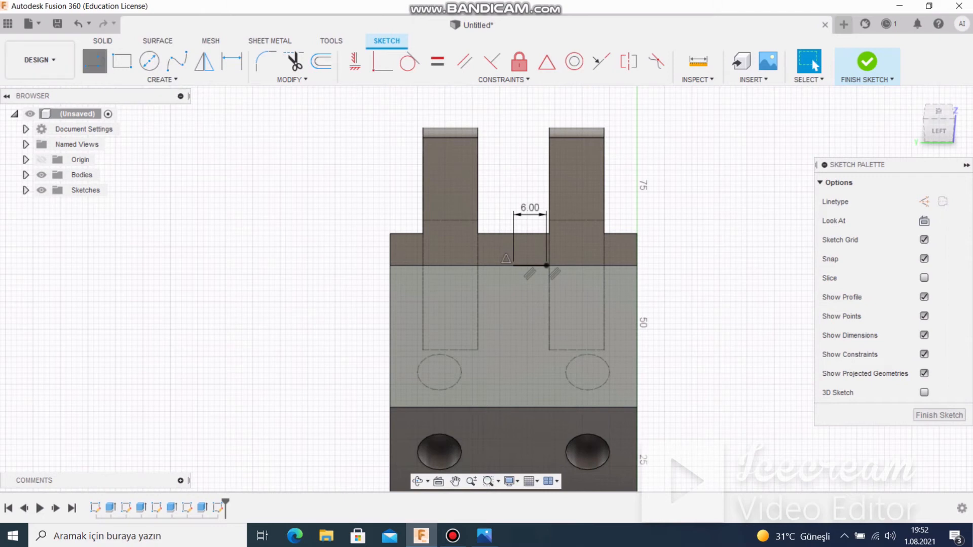
pyautogui.press('l')
pyautogui.click(513, 265)
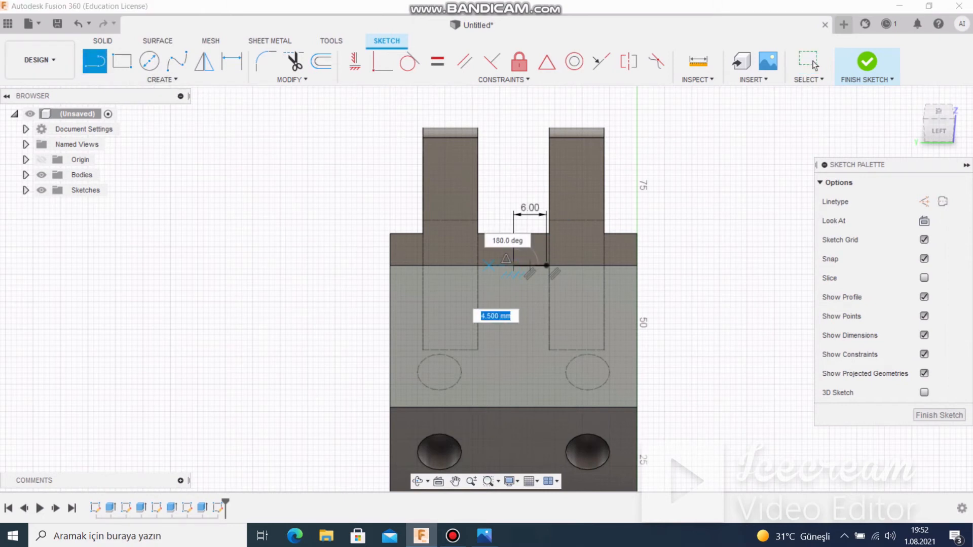
pyautogui.write('6')
pyautogui.press('Return')
pyautogui.click(813, 64)
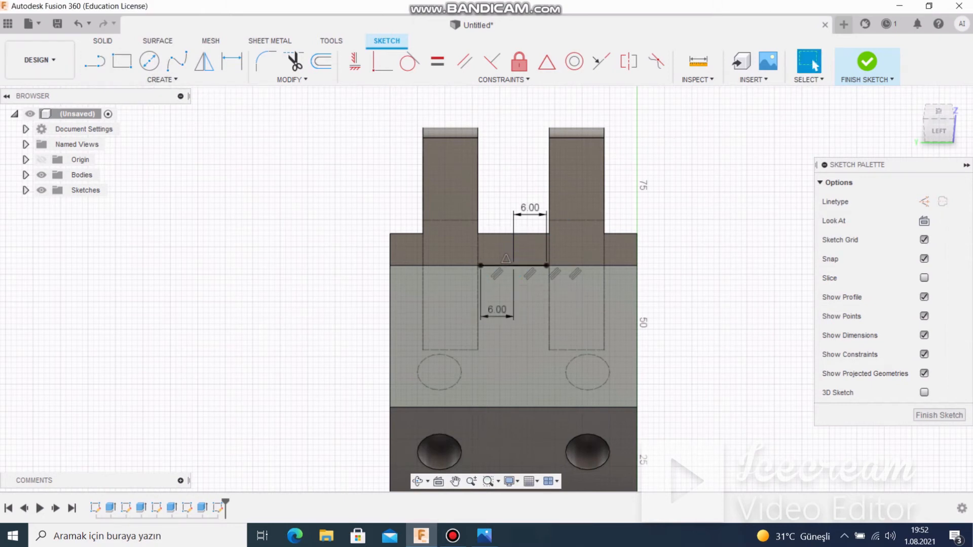
# Step: Close the 12 mm wide rectangle with perpendicular lines down to the sloped face's lower edge and a base line, and finish the sketch
pyautogui.press('l')
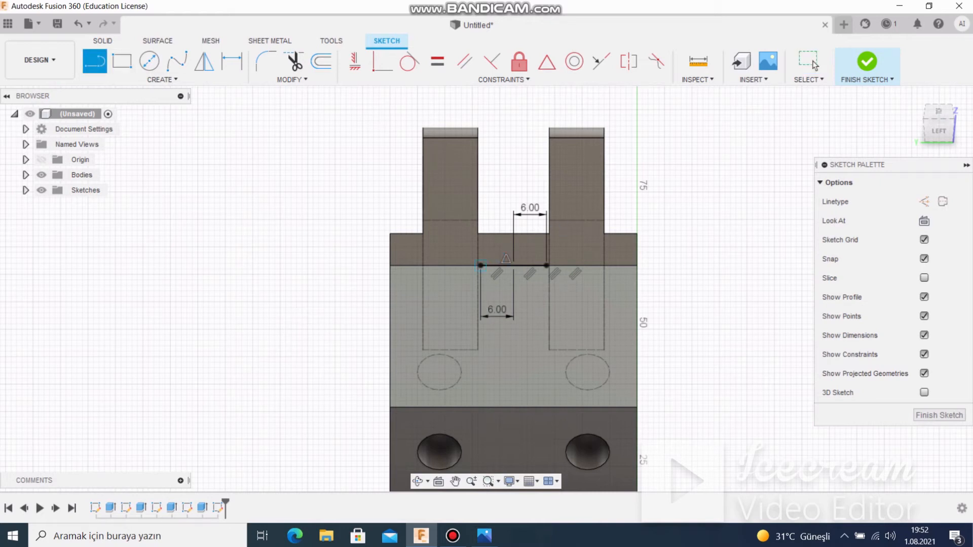
pyautogui.click(480, 265)
pyautogui.click(480, 407)
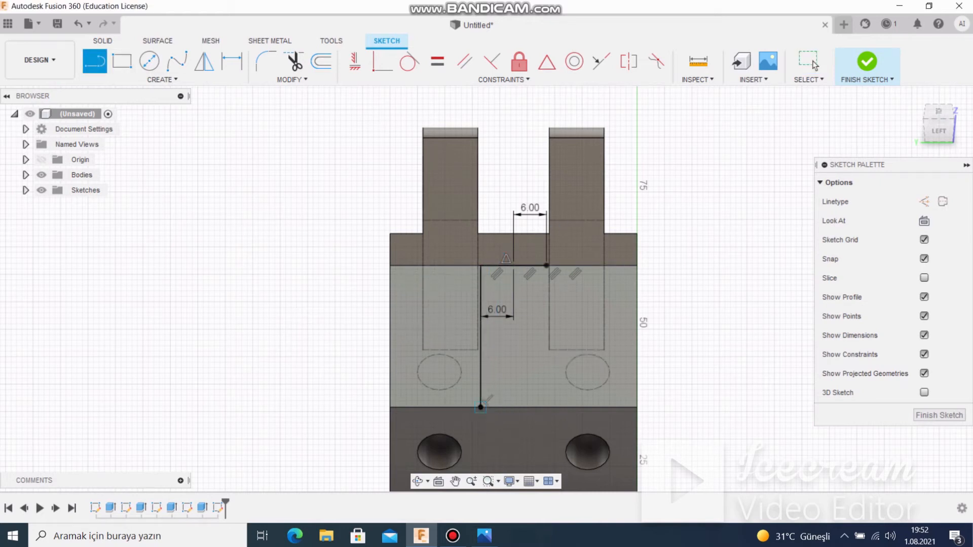
pyautogui.click(546, 266)
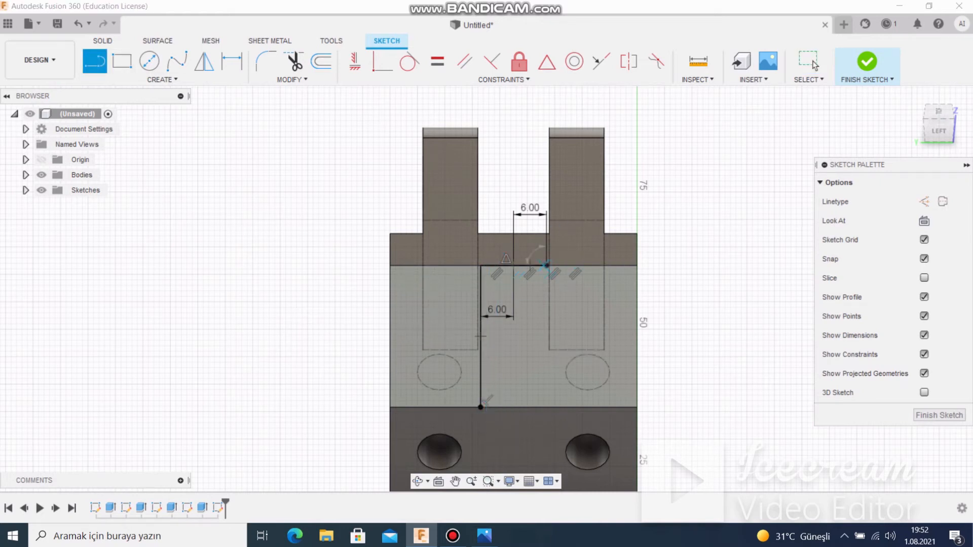
pyautogui.click(547, 406)
pyautogui.click(547, 266)
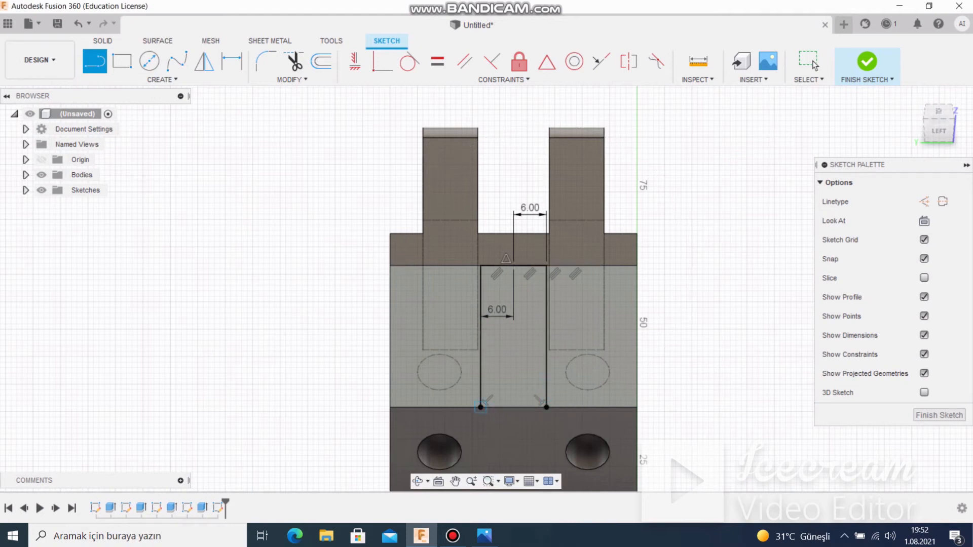
pyautogui.click(481, 408)
pyautogui.click(547, 407)
pyautogui.click(867, 63)
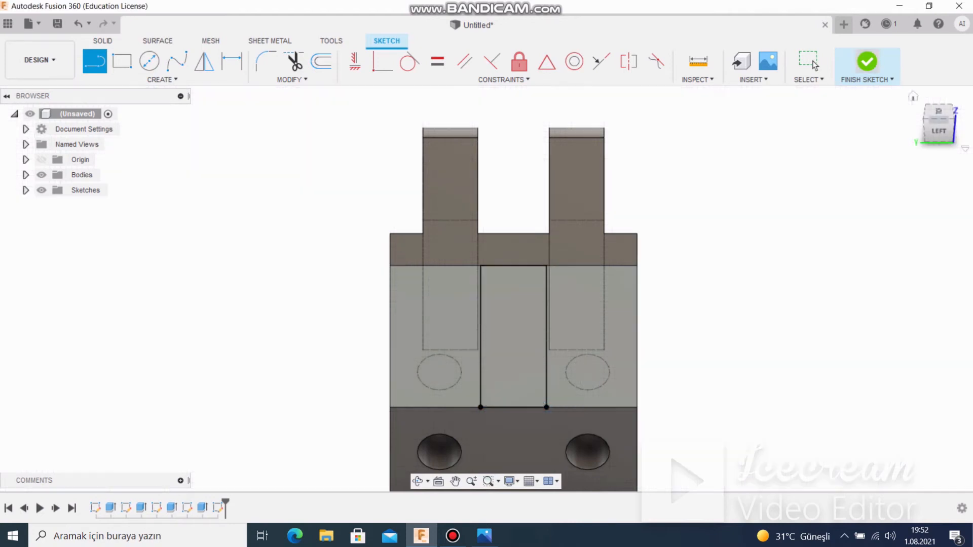
# Step: Extrude the 12 mm wide profile 40 mm outward from the sloped face, joined to the block
pyautogui.press('e')
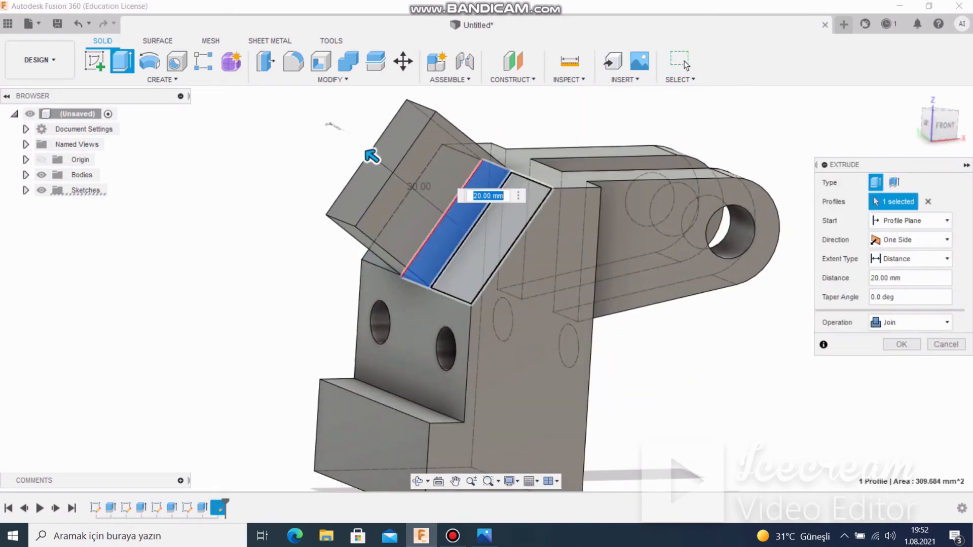
pyautogui.write('40')
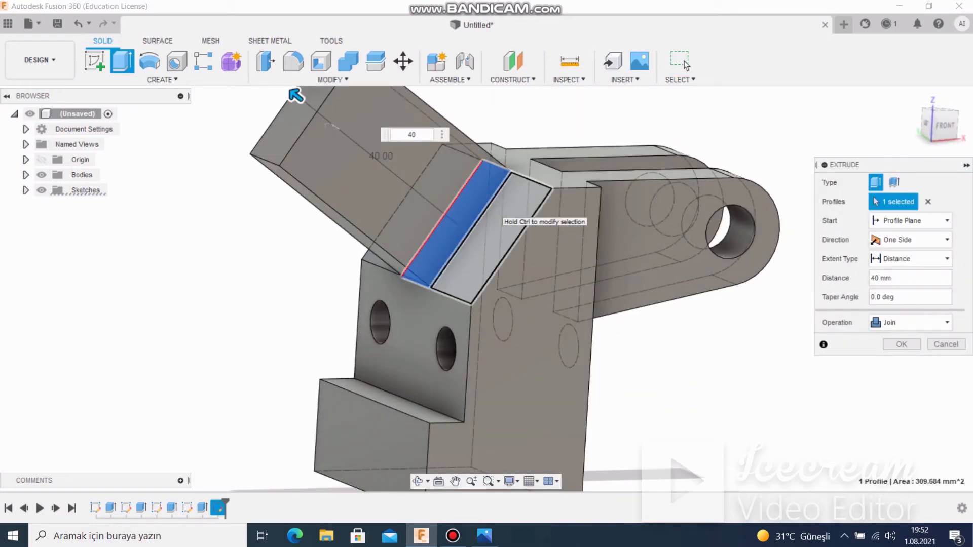
pyautogui.press('Return')
# Step: Sketch on the extruded arm's large side face a 30 mm line from the midpoint of its base edge, parallel to the long edges
pyautogui.scroll(-2, 523, 232)
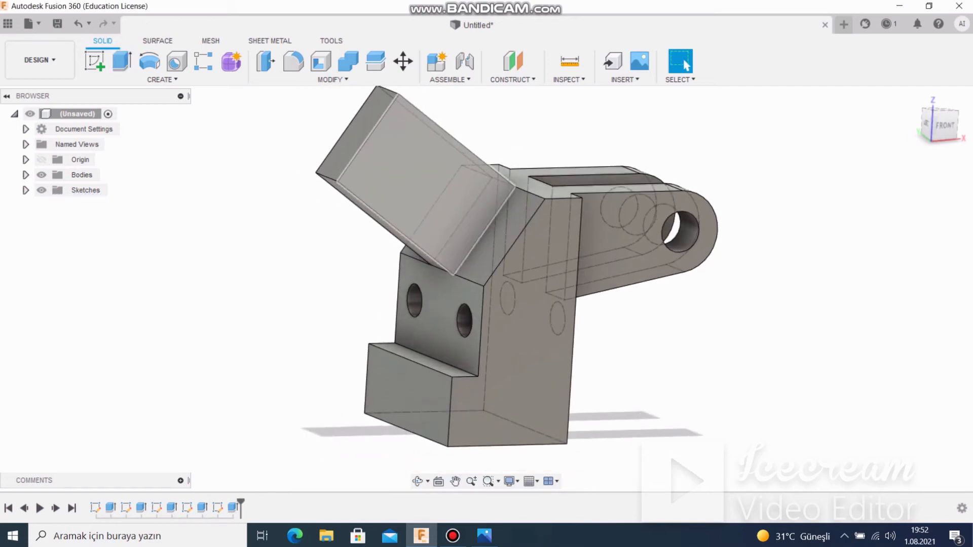
pyautogui.scroll(2, 477, 181)
pyautogui.click(484, 535)
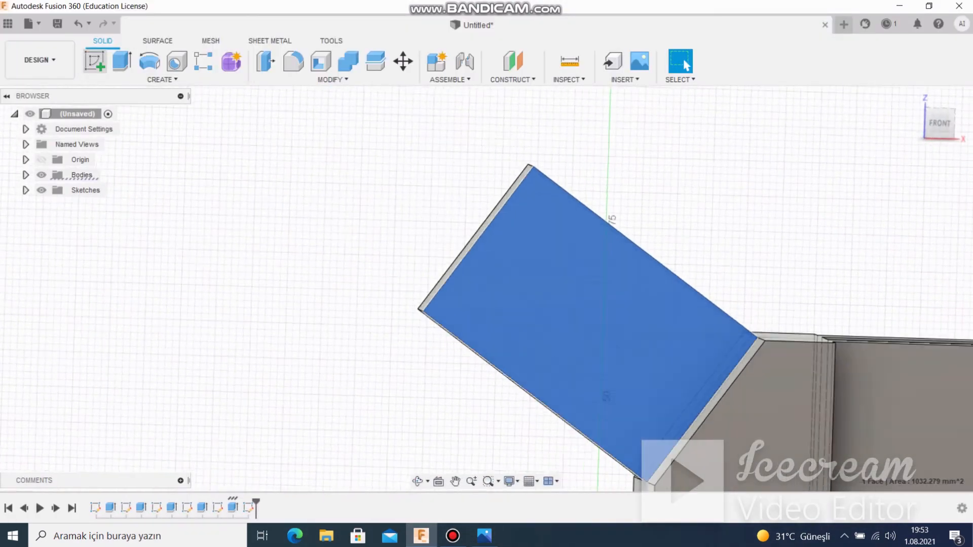
pyautogui.click(95, 61)
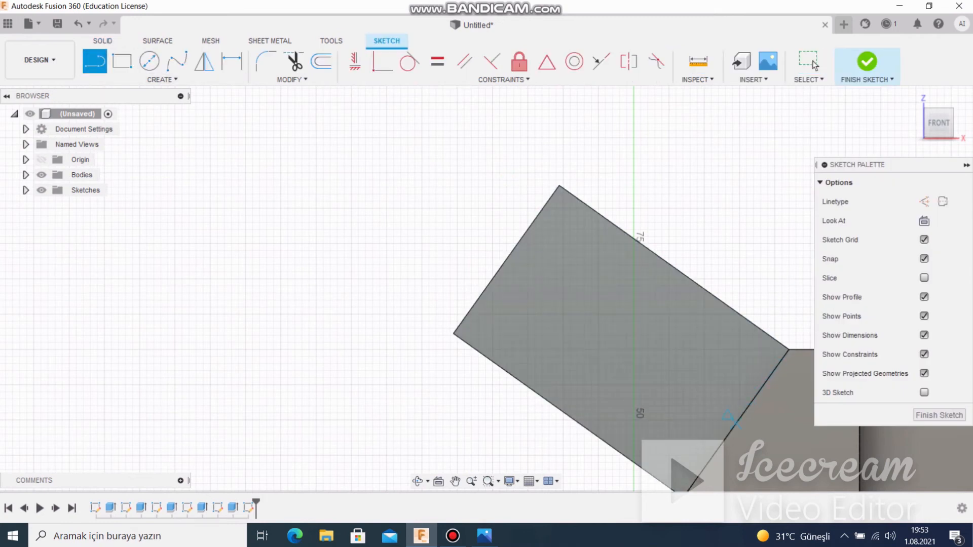
pyautogui.click(600, 328)
pyautogui.click(484, 536)
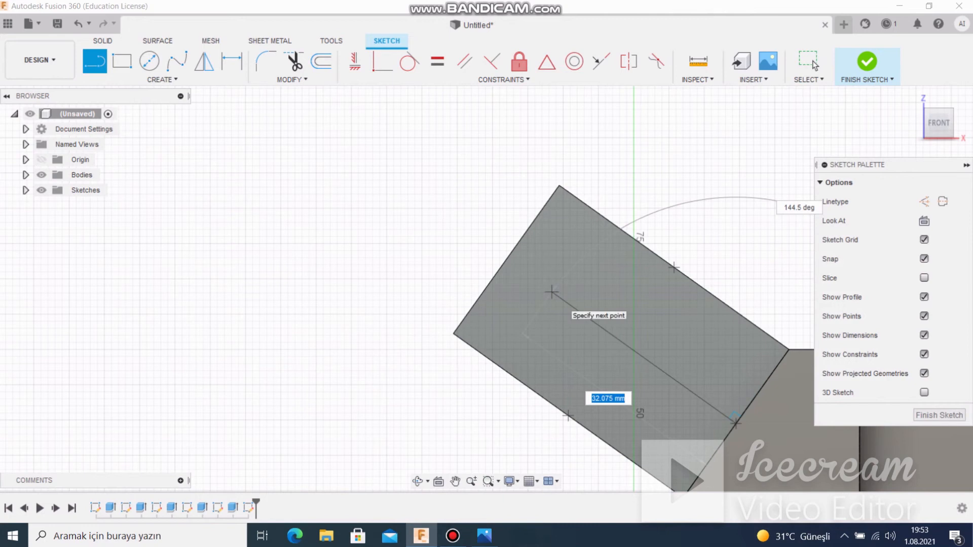
pyautogui.click(735, 422)
pyautogui.write('30')
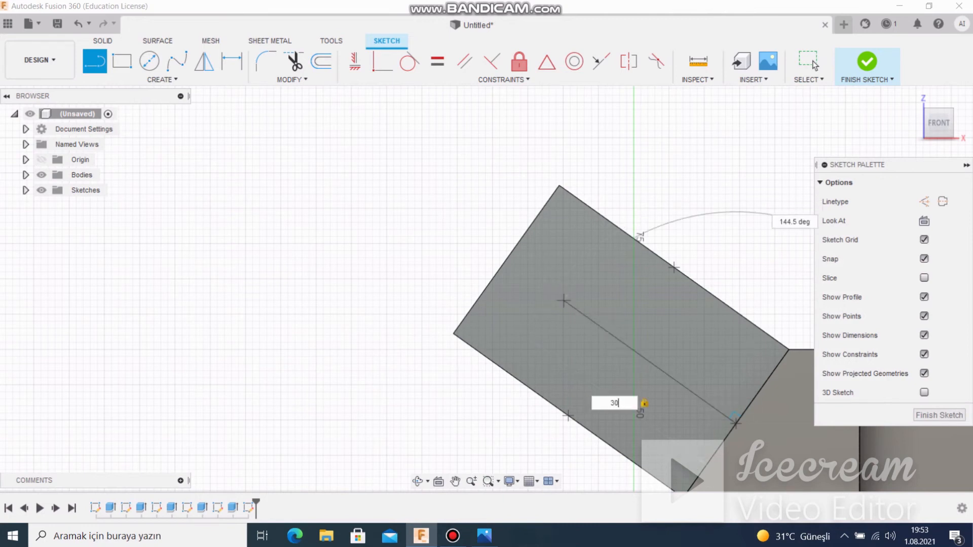
pyautogui.press('Return')
pyautogui.press('Escape')
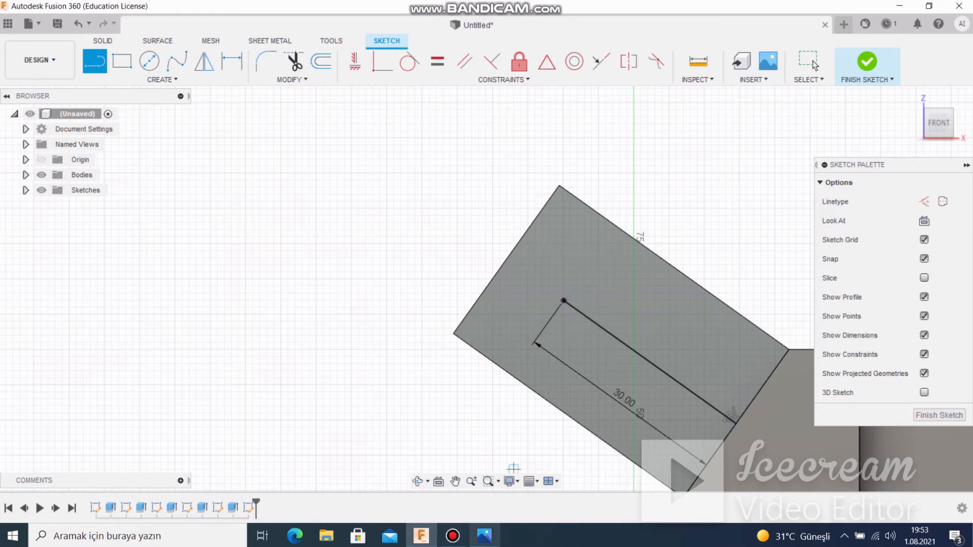
# Step: Check the reference drawing and draw a 20 mm diameter circle centred on the free end of the 30 mm line
pyautogui.click(484, 536)
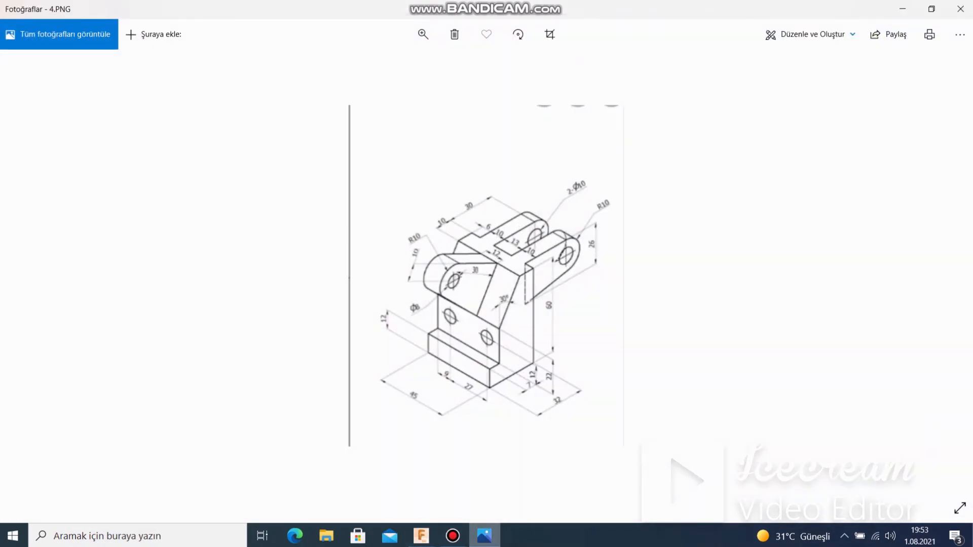
pyautogui.click(483, 536)
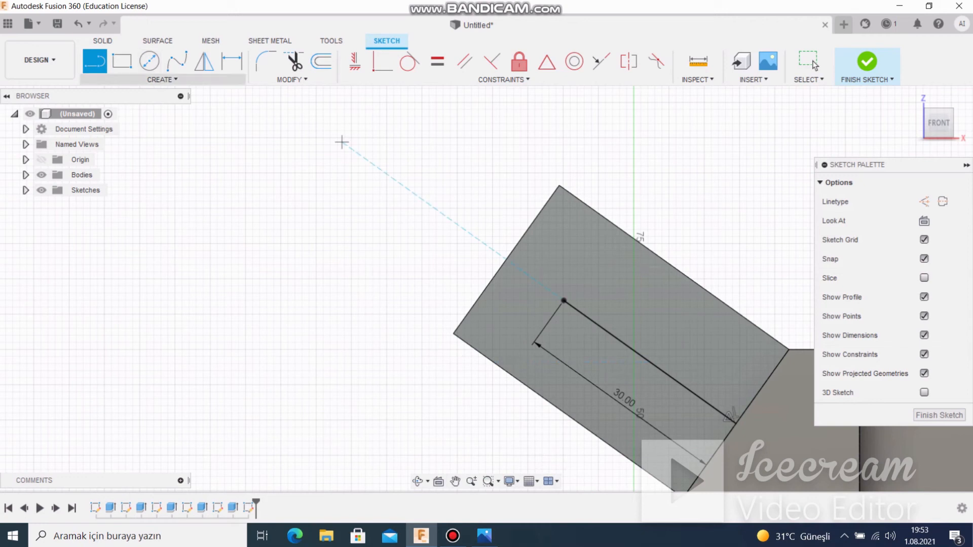
pyautogui.click(149, 60)
pyautogui.click(564, 300)
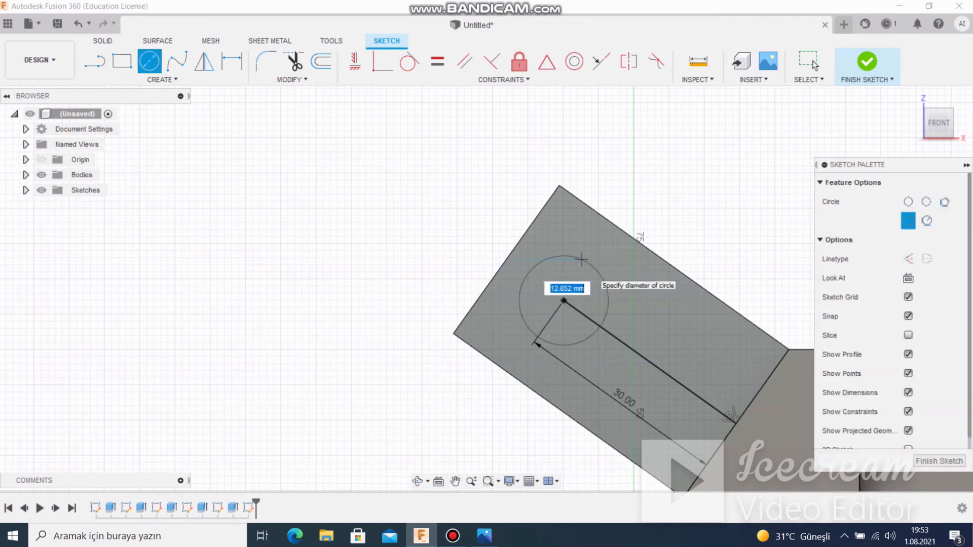
pyautogui.write('20')
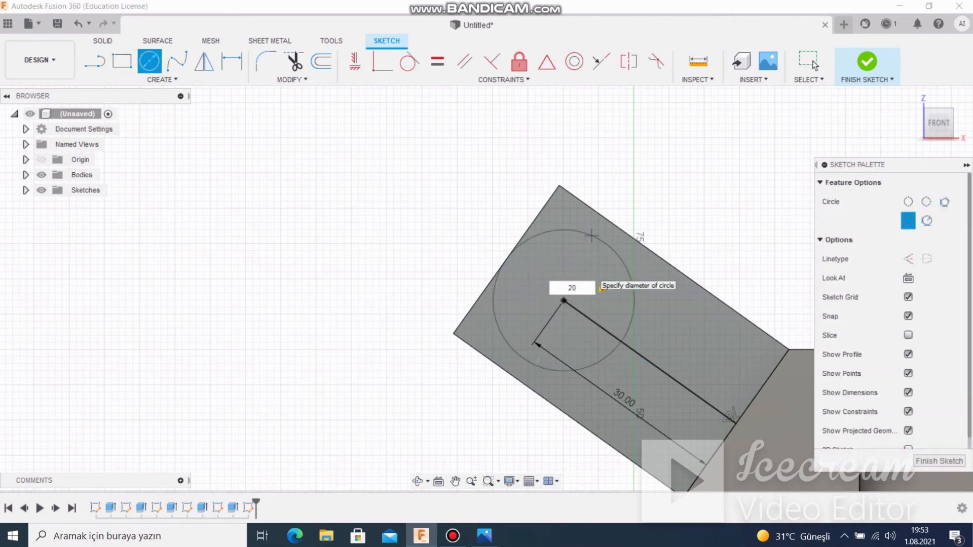
pyautogui.press('Return')
pyautogui.click(812, 62)
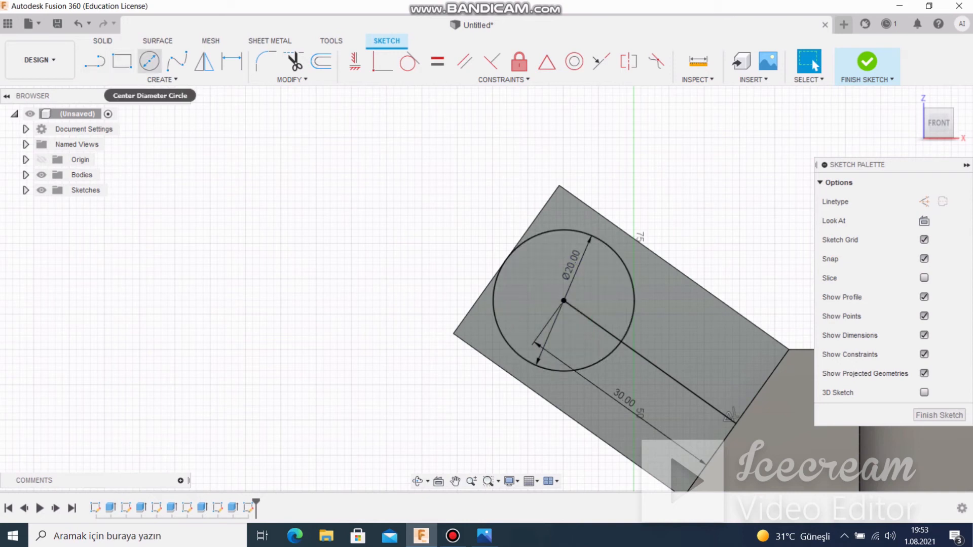
# Step: Draw a 10 mm diameter circle concentric with the 20 mm circle
pyautogui.click(149, 61)
pyautogui.click(564, 300)
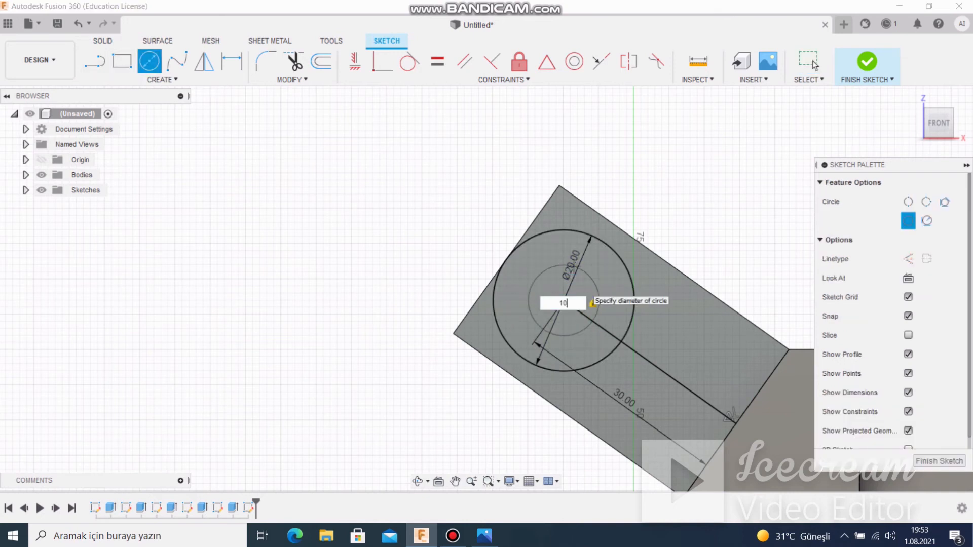
pyautogui.press('Return')
pyautogui.click(810, 61)
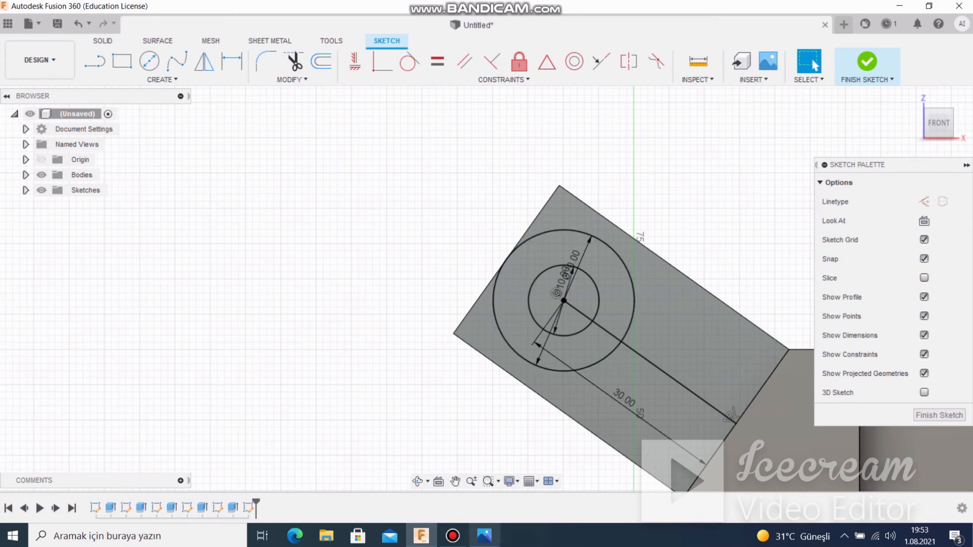
# Step: Check the hole size in the reference drawing and set the inner circle's diameter to 8 mm
pyautogui.click(484, 536)
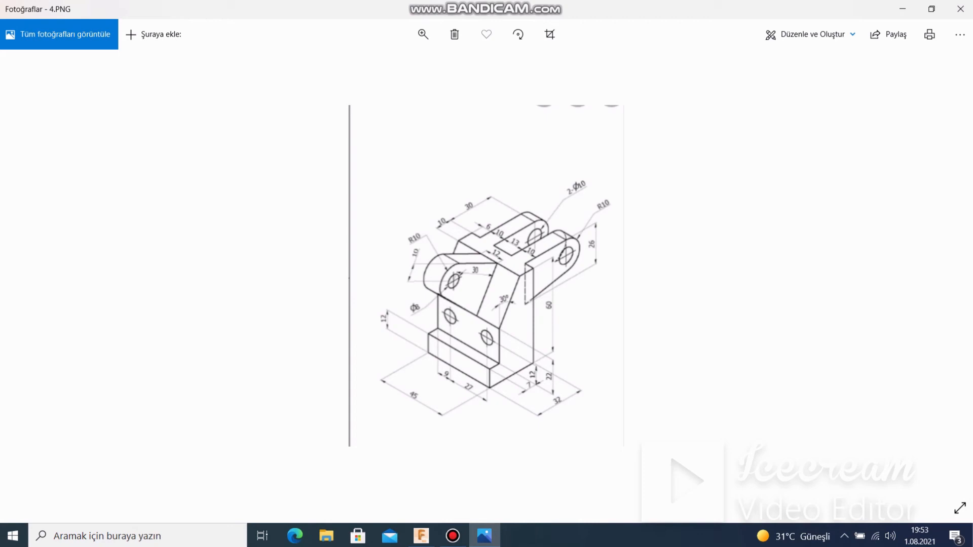
pyautogui.click(484, 535)
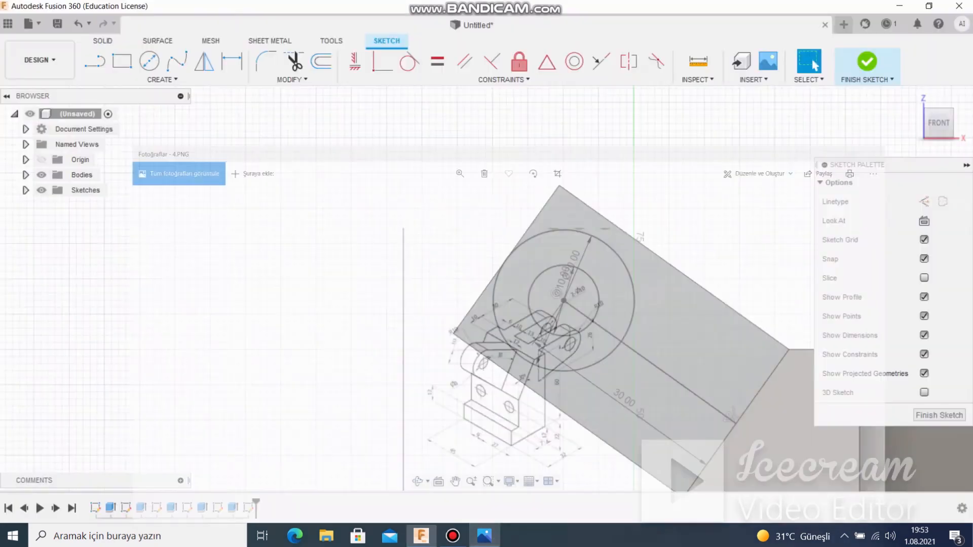
pyautogui.scroll(6, 572, 279)
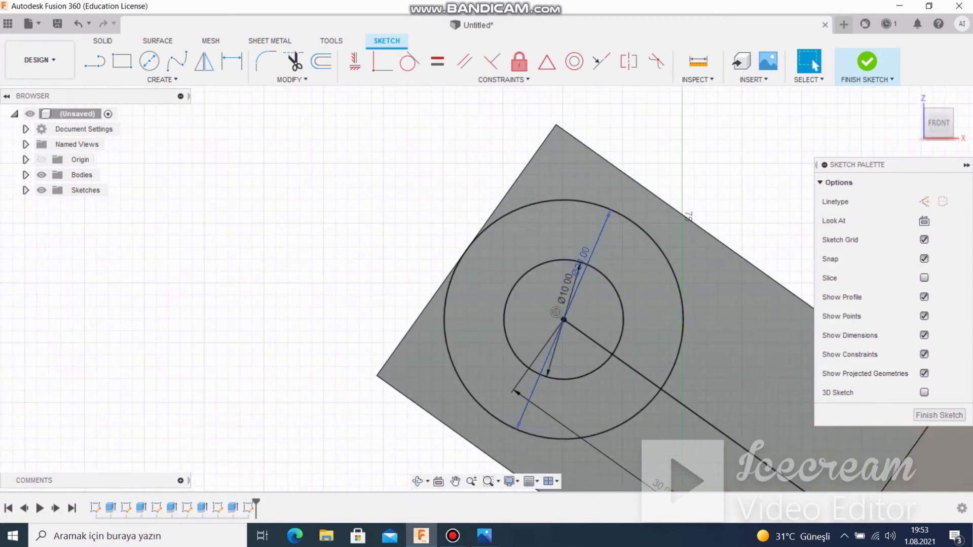
pyautogui.doubleClick(566, 293)
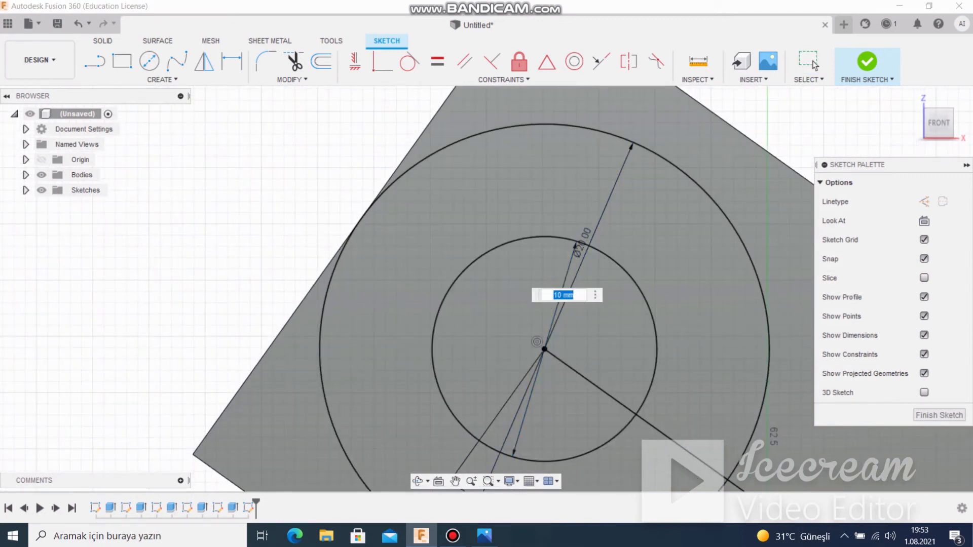
pyautogui.write('8')
pyautogui.press('Return')
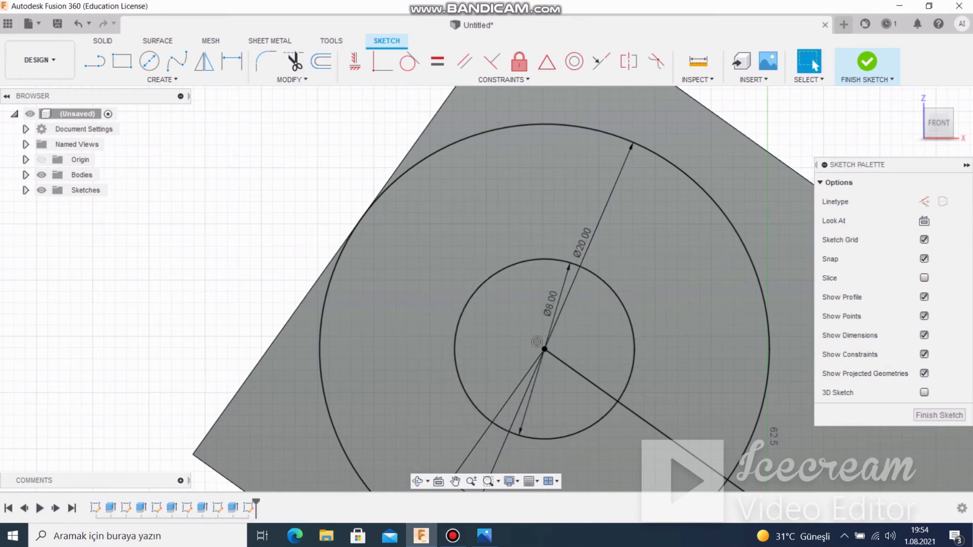
# Step: Compare the front lug sketch with the lug's outline in the reference drawing
pyautogui.scroll(-4, 678, 254)
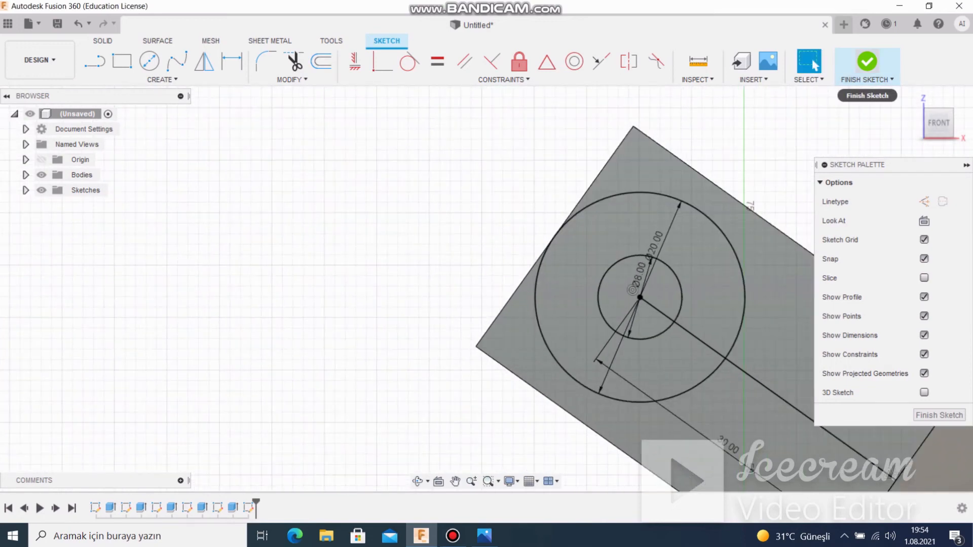
pyautogui.scroll(-3, 526, 151)
pyautogui.scroll(3, 714, 258)
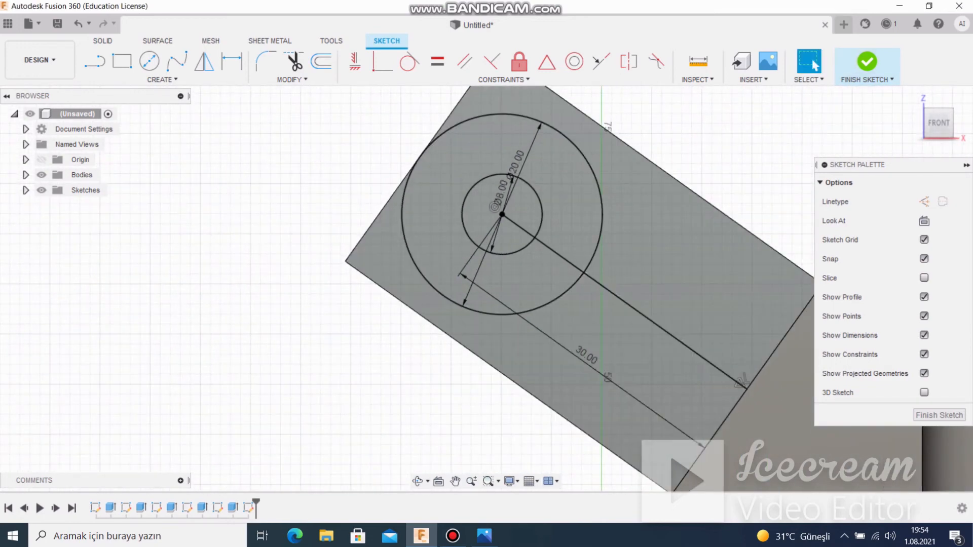
pyautogui.click(484, 536)
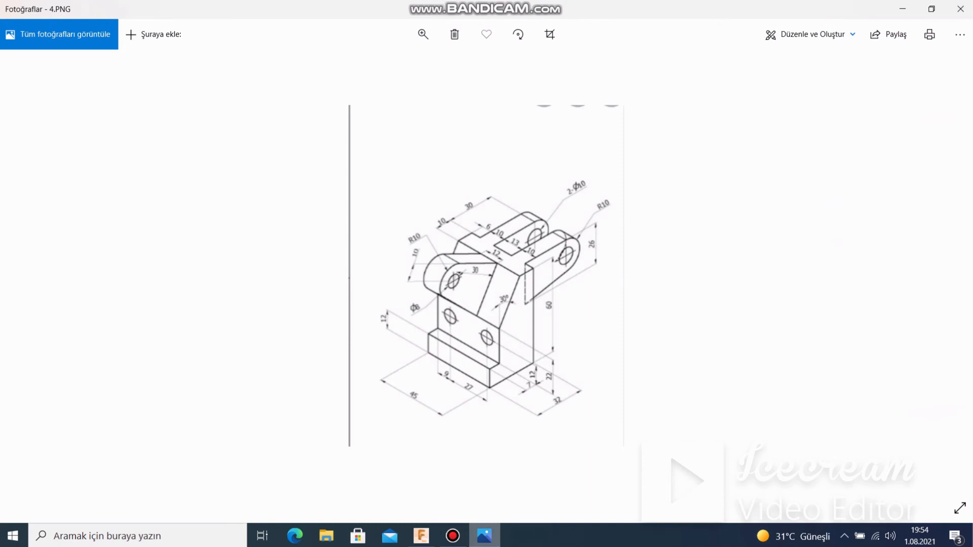
pyautogui.click(484, 536)
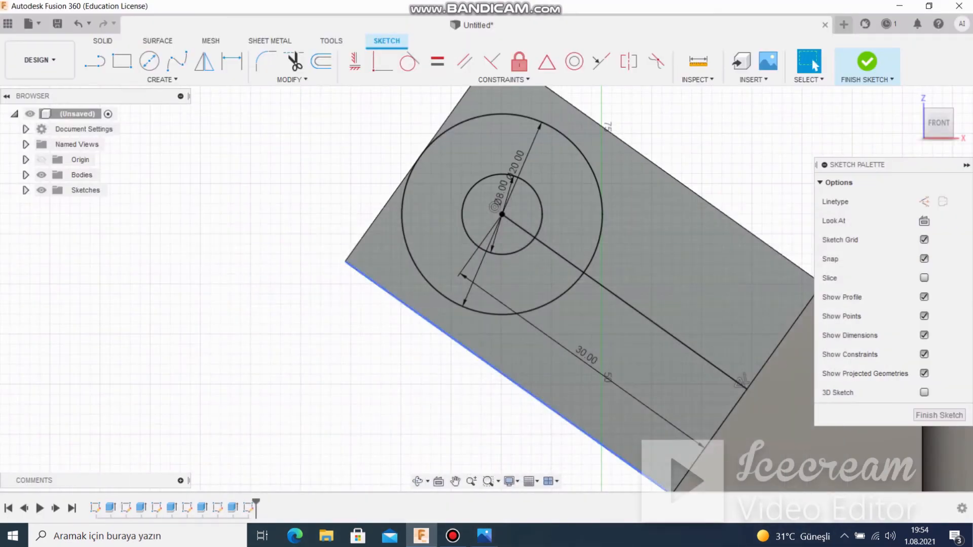
# Step: Draw two lines from the front lug's base corners tangent to the 20 mm circle, and finish the sketch
pyautogui.press('l')
pyautogui.scroll(-2, 686, 192)
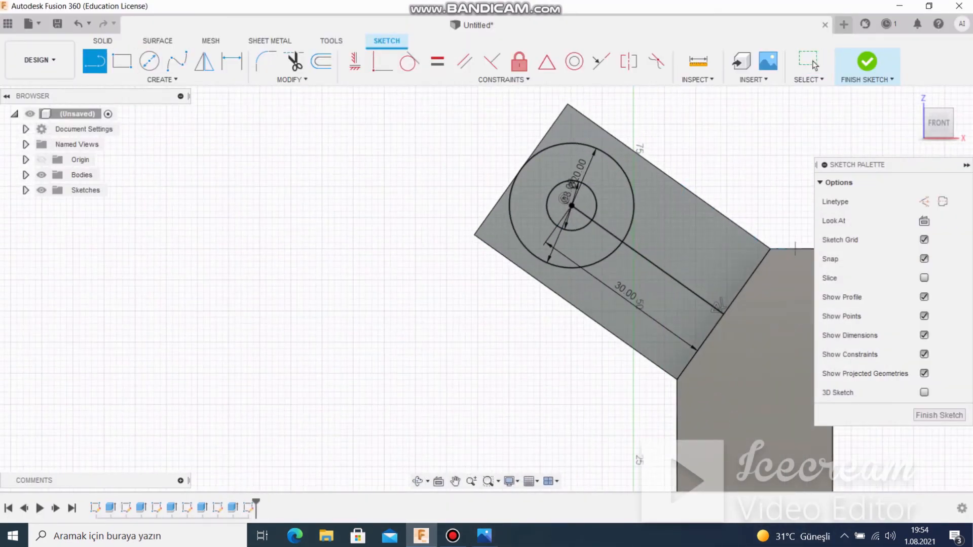
pyautogui.click(769, 248)
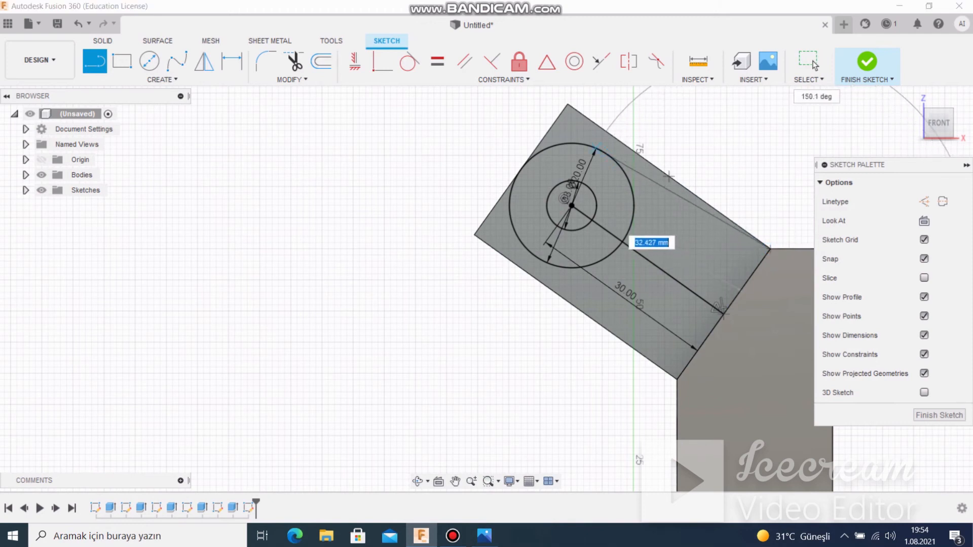
pyautogui.click(603, 150)
pyautogui.click(677, 379)
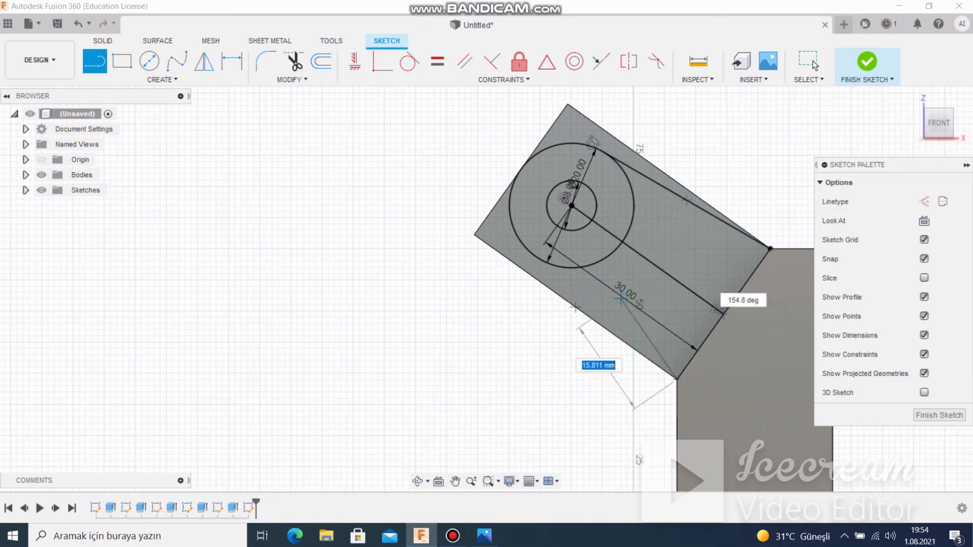
pyautogui.click(531, 252)
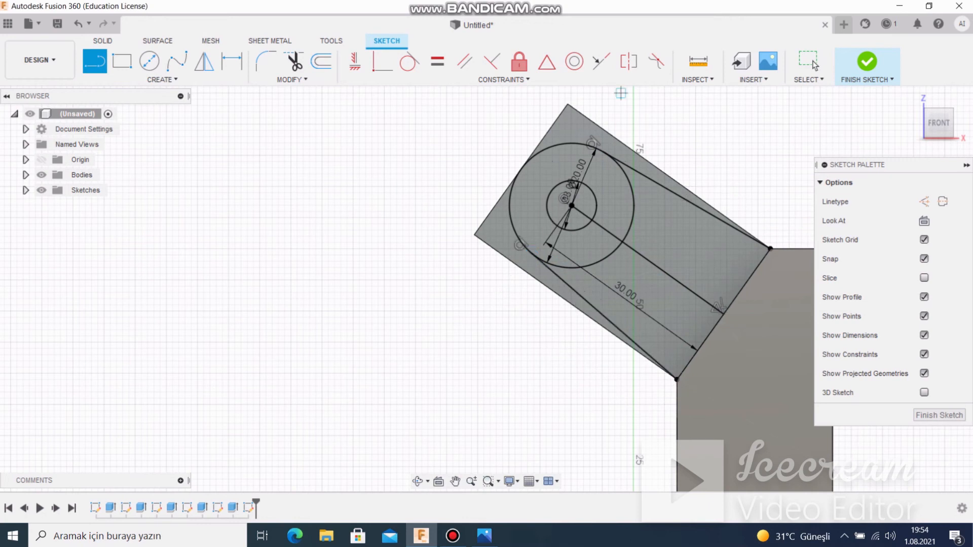
pyautogui.click(867, 61)
# Step: Extrude-cut the two outer waste regions and the 8 mm hole profile through the front lug with a distance of -27 mm
pyautogui.click(648, 163)
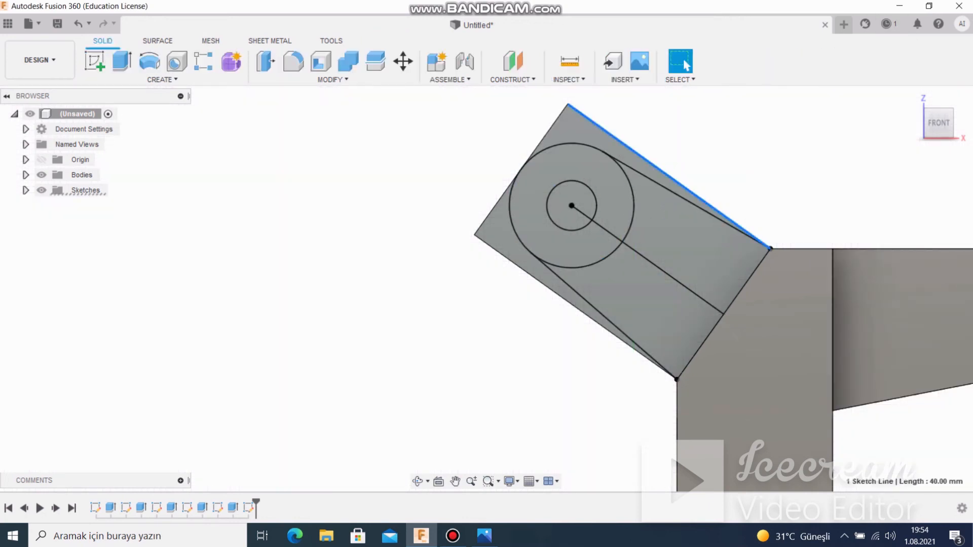
pyautogui.click(598, 140)
pyautogui.press('e')
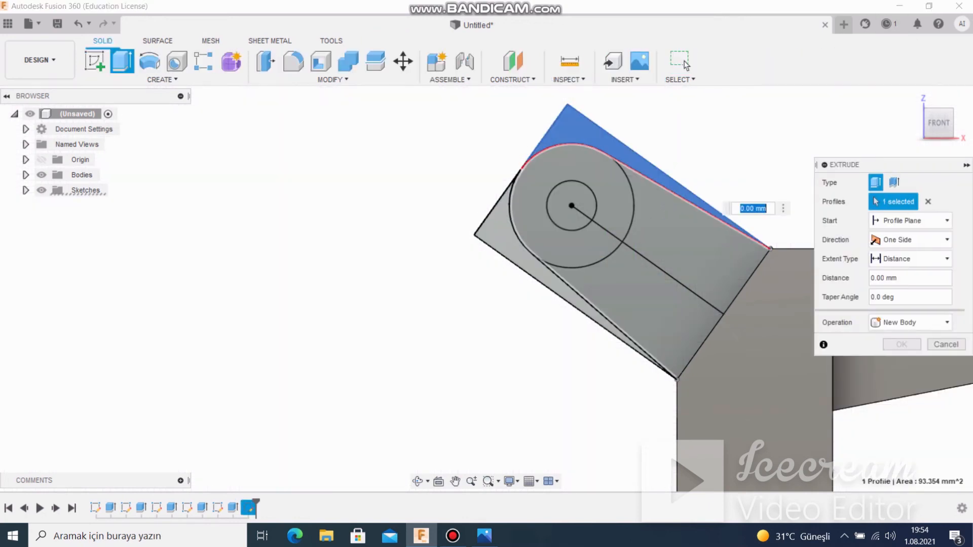
pyautogui.click(512, 238)
pyautogui.click(572, 205)
pyautogui.keyDown('shift'); pyautogui.moveTo(575, 168); pyautogui.dragTo(598, 169, button='middle'); pyautogui.keyUp('shift')
pyautogui.keyDown('shift'); pyautogui.moveTo(618, 216); pyautogui.dragTo(674, 223, button='middle'); pyautogui.keyUp('shift')
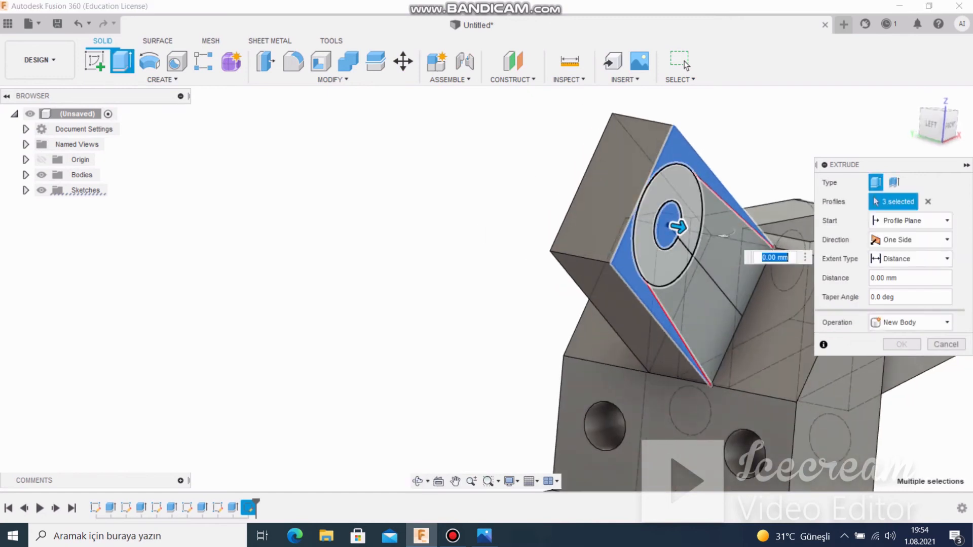
pyautogui.moveTo(674, 223); pyautogui.dragTo(517, 195)
pyautogui.press('Return')
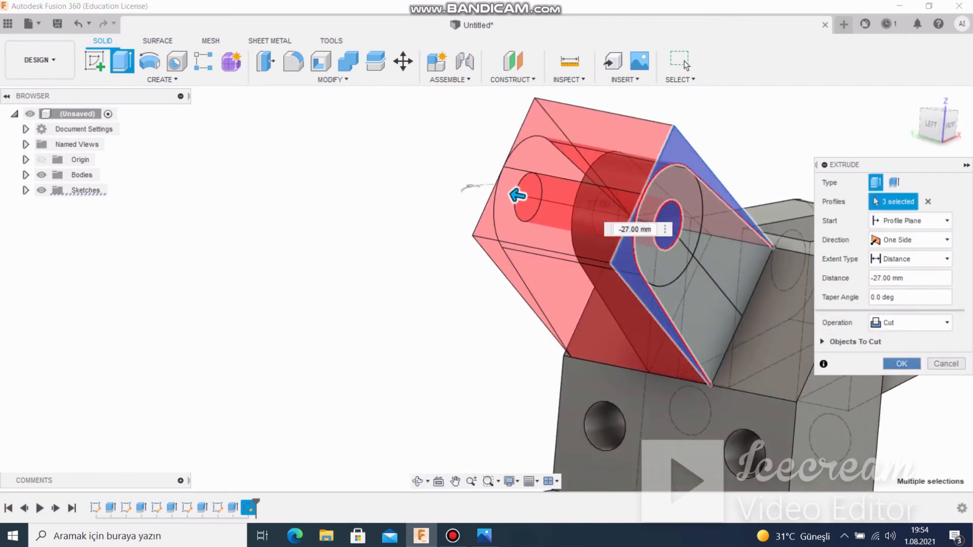
# Step: Measure the setback between the block's side edge and the forked lug's outer face on the block's top
pyautogui.moveTo(760, 238)
pyautogui.keyDown('shift'); pyautogui.mouseDown(button='middle')
pyautogui.moveTo(684, 235)
pyautogui.moveTo(679, 363)
pyautogui.moveTo(700, 284)
pyautogui.moveTo(760, 299)
pyautogui.moveTo(778, 289)
pyautogui.moveTo(684, 288)
pyautogui.moveTo(644, 243)
pyautogui.moveTo(653, 284)
pyautogui.moveTo(684, 324)
pyautogui.moveTo(699, 283)
pyautogui.moveTo(751, 228)
pyautogui.mouseUp(button='middle'); pyautogui.keyUp('shift')
pyautogui.scroll(-3, 684, 234)
pyautogui.scroll(-2, 674, 241)
pyautogui.click(682, 61)
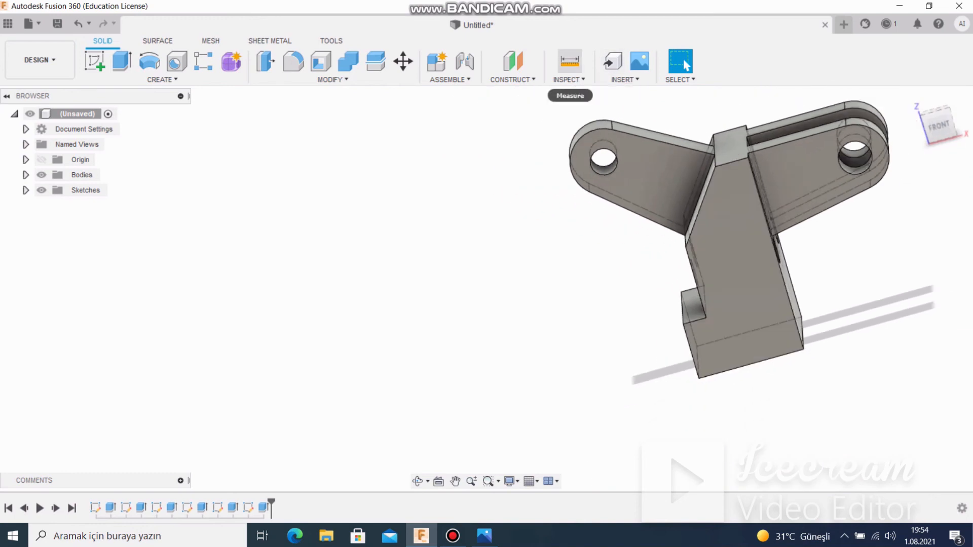
pyautogui.click(569, 61)
pyautogui.keyDown('shift'); pyautogui.moveTo(747, 216); pyautogui.dragTo(722, 239, button='middle'); pyautogui.keyUp('shift')
pyautogui.scroll(5, 722, 239)
pyautogui.click(722, 239)
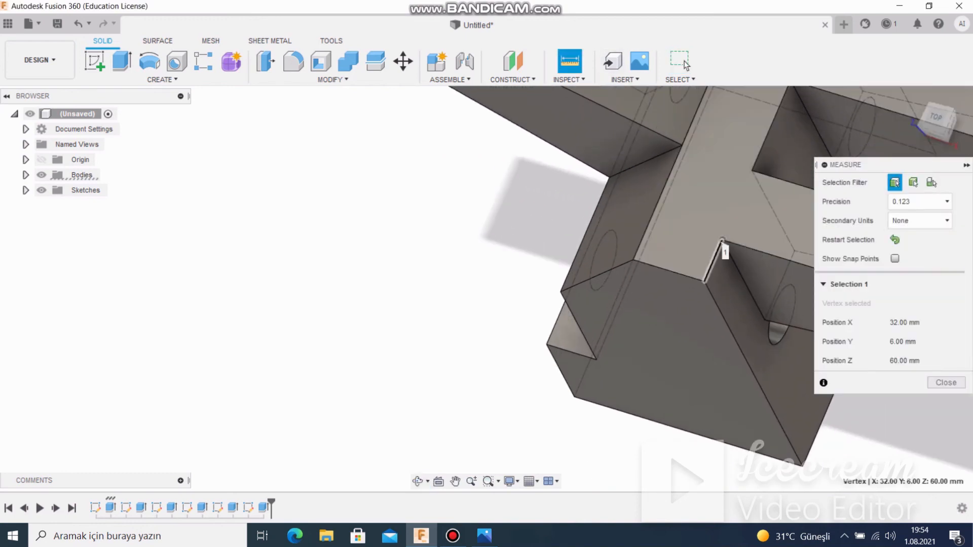
pyautogui.click(704, 282)
pyautogui.scroll(-5, 741, 234)
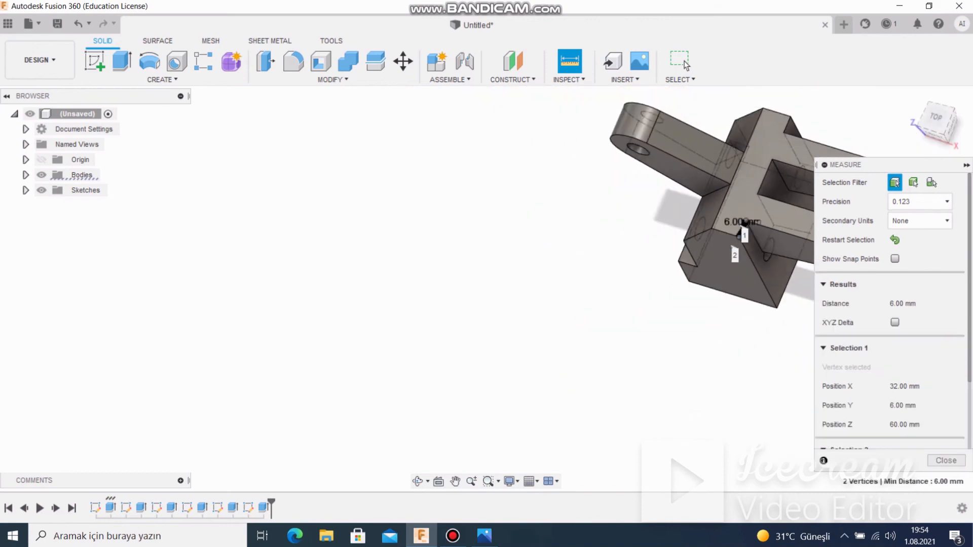
pyautogui.scroll(3, 780, 152)
pyautogui.click(755, 177)
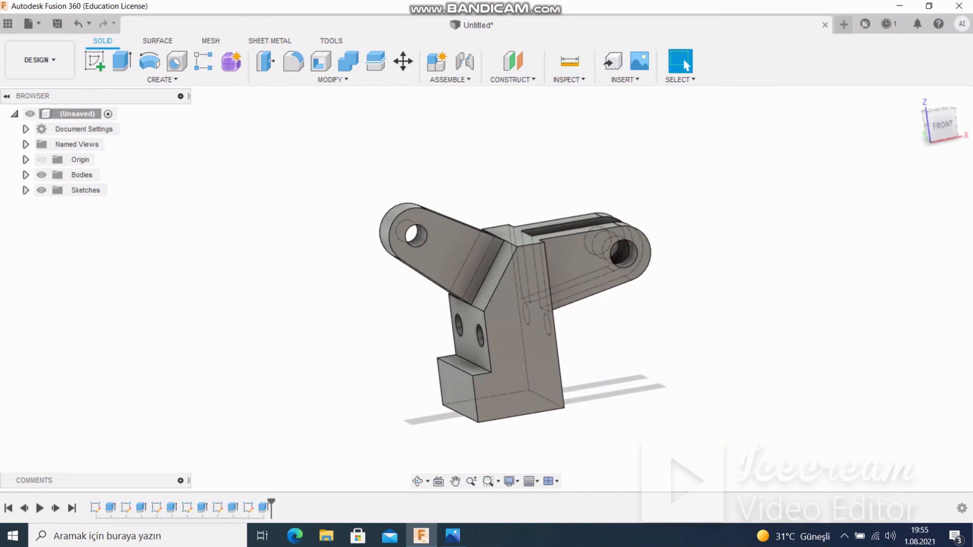
# Step: Inspect the complete body from different angles and compare it with the reference drawing
pyautogui.keyDown('shift'); pyautogui.moveTo(517, 295); pyautogui.dragTo(213, 289, button='middle'); pyautogui.keyUp('shift')
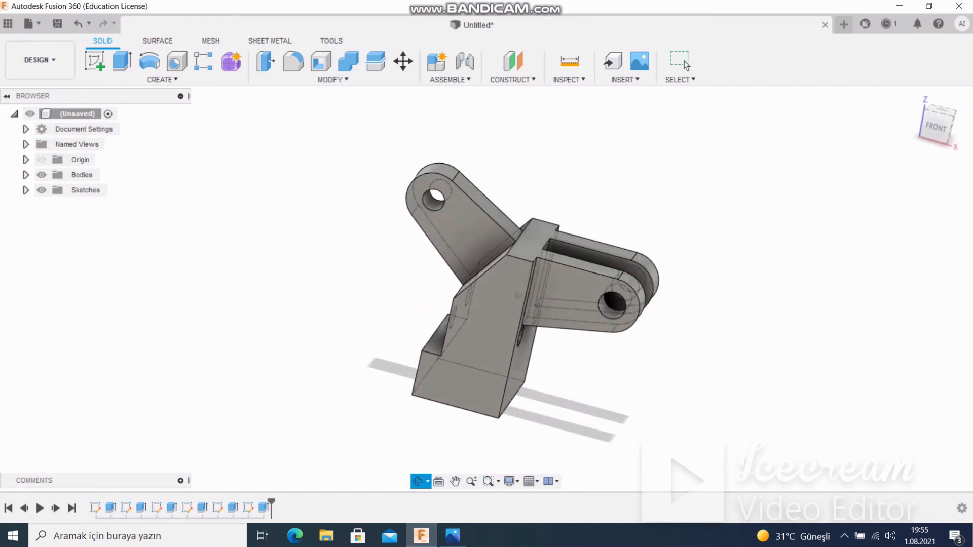
pyautogui.click(685, 65)
pyautogui.hotkey('alt', 'Tab')
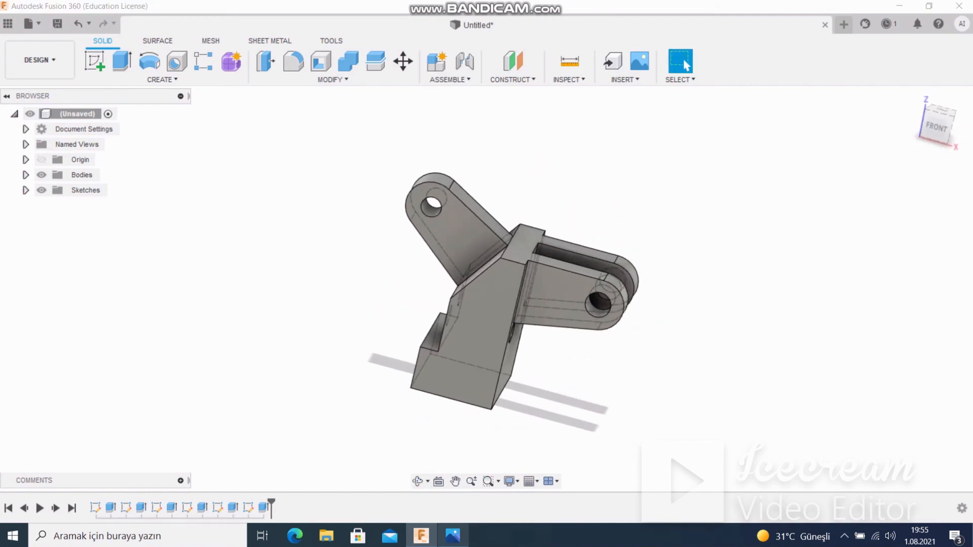
pyautogui.hotkey('alt', 'Tab')
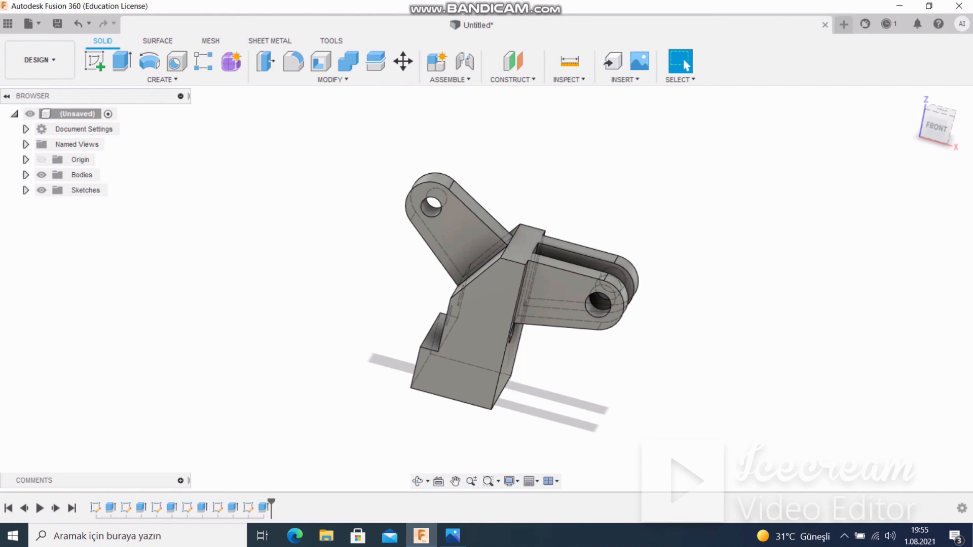
# Step: Open the appearance library's metal steels and apply Steel - Cast to the whole body
pyautogui.press('a')
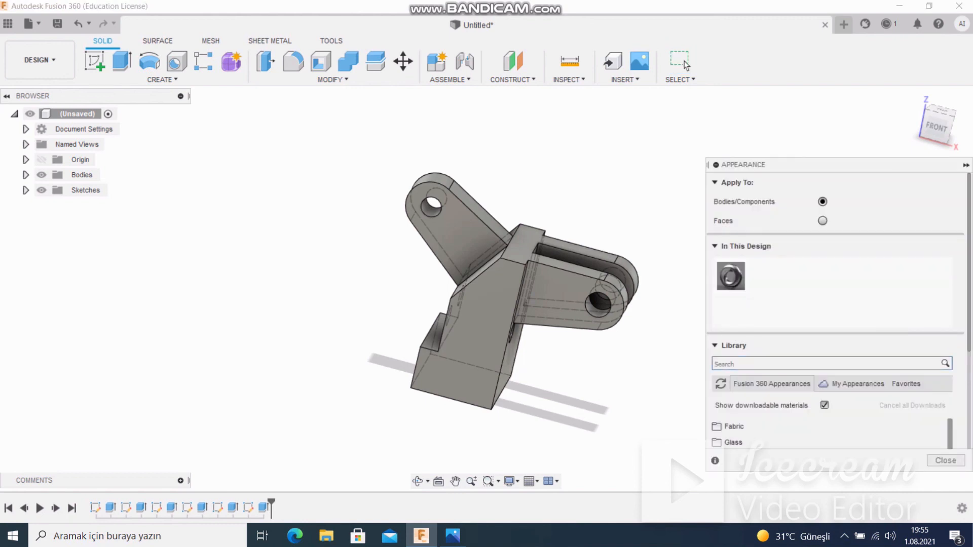
pyautogui.scroll(-5, 831, 382)
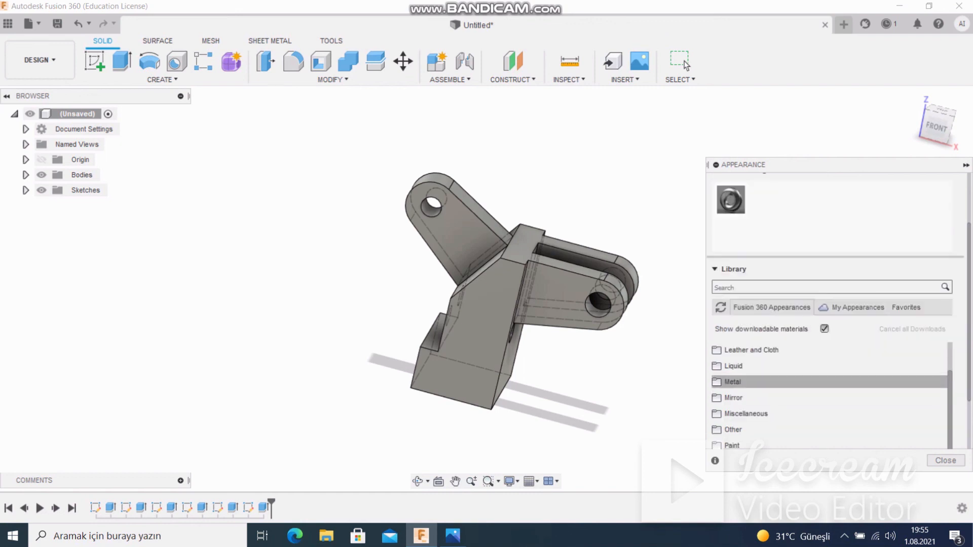
pyautogui.click(732, 381)
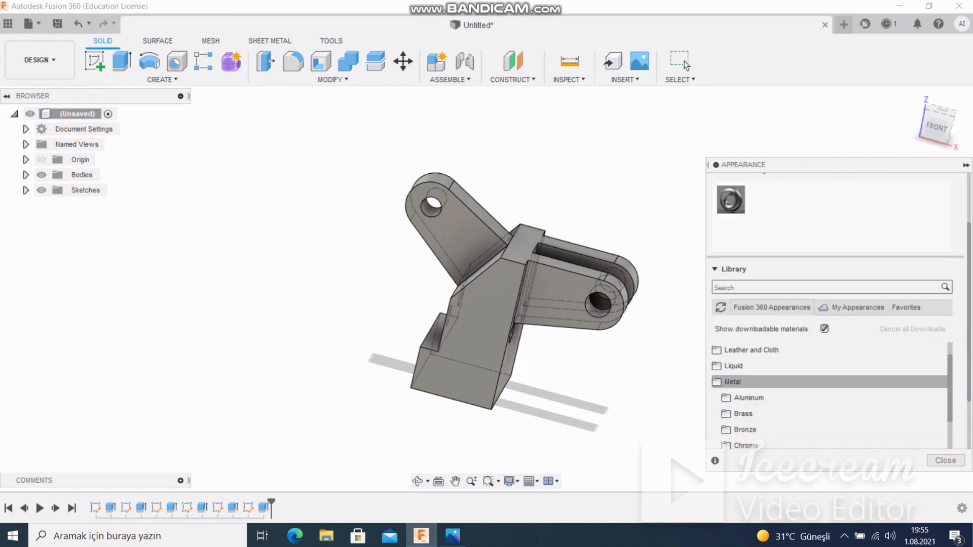
pyautogui.scroll(-3, 831, 381)
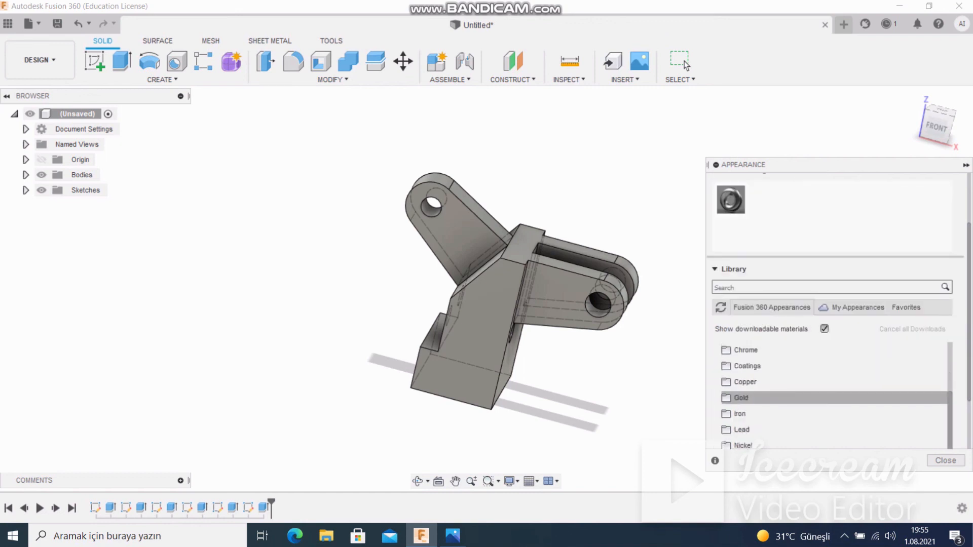
pyautogui.scroll(-3, 831, 365)
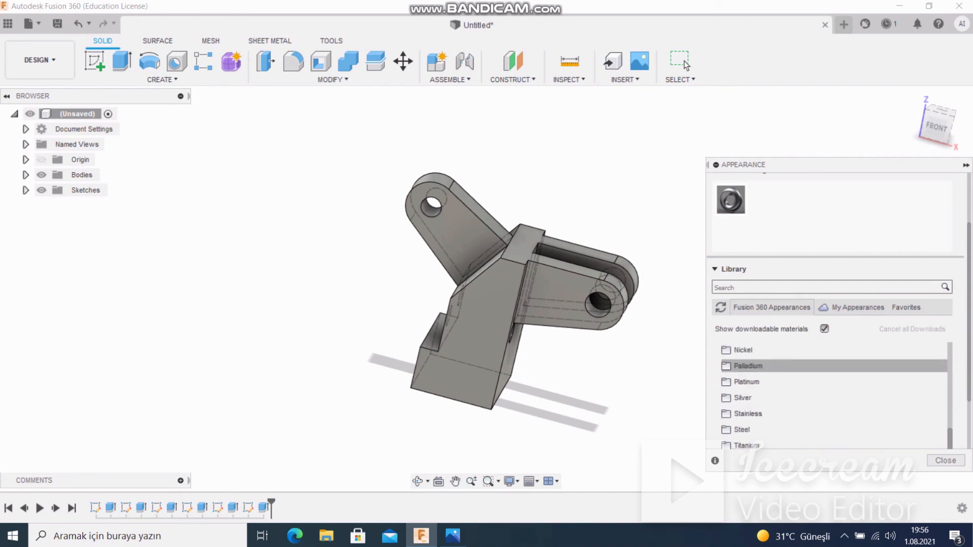
pyautogui.click(742, 382)
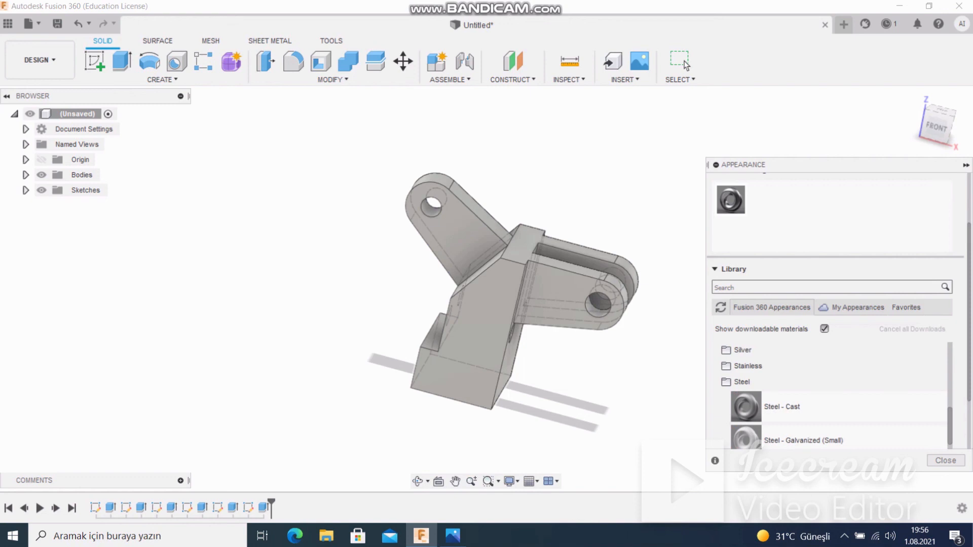
pyautogui.moveTo(746, 406); pyautogui.dragTo(549, 263)
pyautogui.scroll(4, 550, 299)
pyautogui.moveTo(550, 299)
pyautogui.keyDown('shift'); pyautogui.mouseDown(button='middle')
pyautogui.moveTo(598, 301)
pyautogui.moveTo(623, 320)
pyautogui.moveTo(512, 329)
pyautogui.moveTo(471, 309)
pyautogui.moveTo(593, 266)
pyautogui.mouseUp(button='middle'); pyautogui.keyUp('shift')
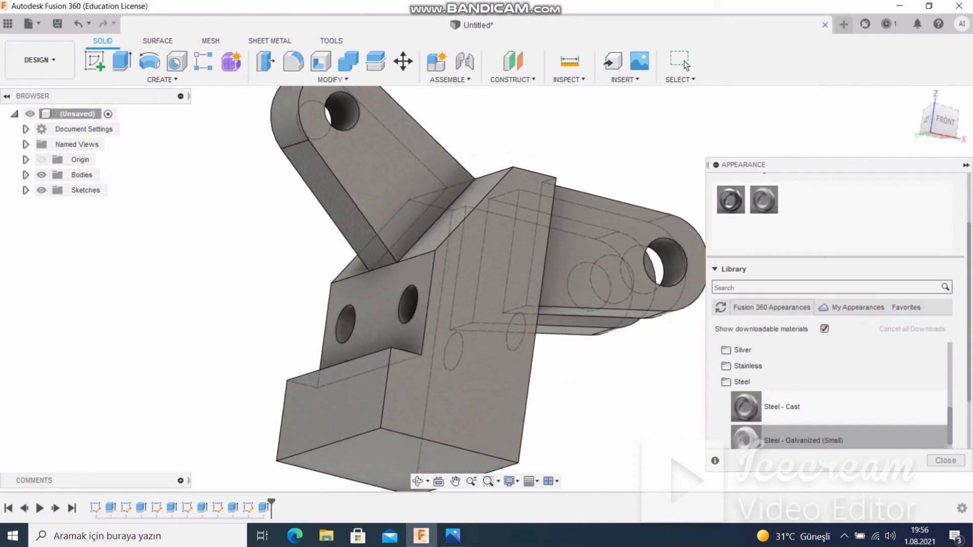
# Step: Try the Steel - Galvanized (Small) appearance on the body and view it from above
pyautogui.scroll(-2, 836, 392)
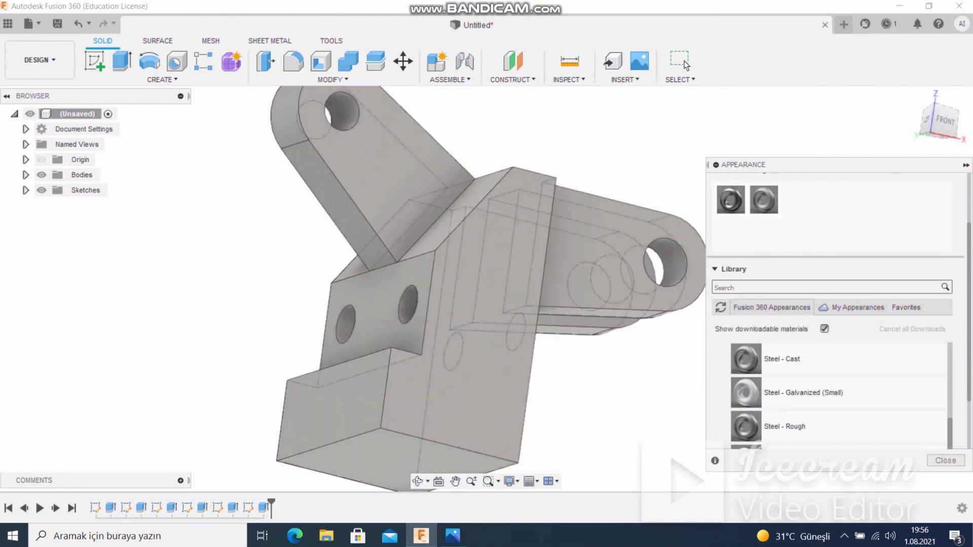
pyautogui.moveTo(746, 393); pyautogui.dragTo(507, 283)
pyautogui.keyDown('shift'); pyautogui.moveTo(507, 284); pyautogui.dragTo(489, 335, button='middle'); pyautogui.keyUp('shift')
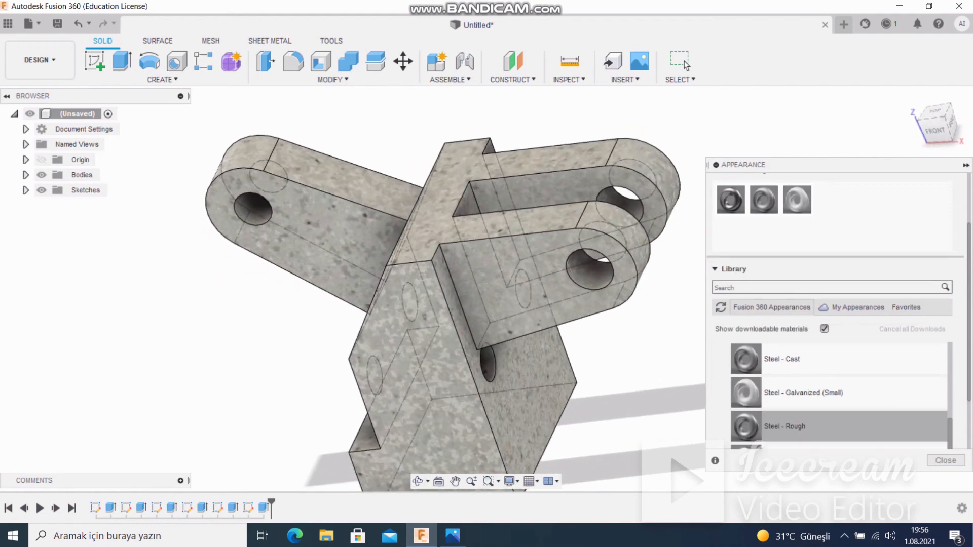
# Step: Try the Steel - Satin appearance on the body and view it from another angle
pyautogui.scroll(-1, 838, 425)
pyautogui.moveTo(780, 358); pyautogui.dragTo(497, 335)
pyautogui.keyDown('shift'); pyautogui.moveTo(532, 294); pyautogui.dragTo(517, 324, button='middle'); pyautogui.keyUp('shift')
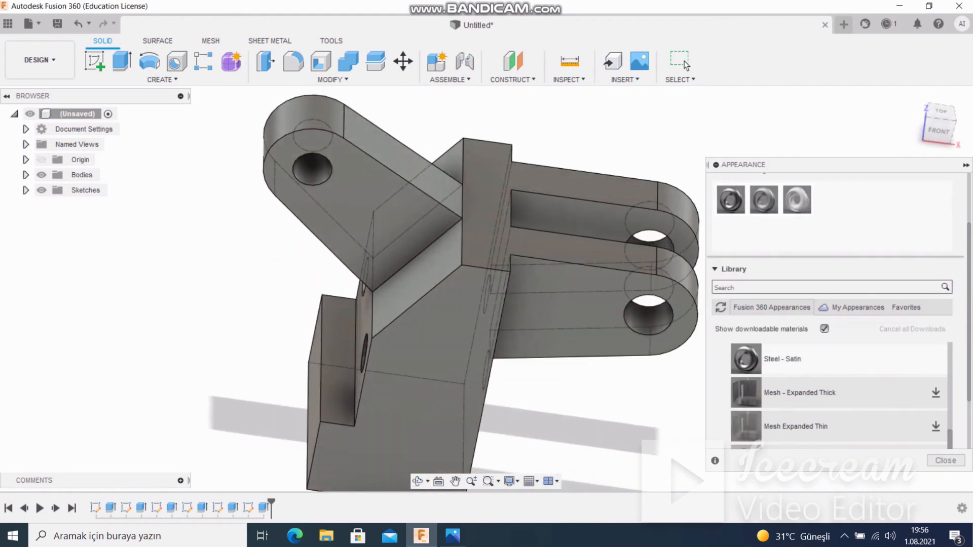
# Step: Apply the Steel - Rough appearance to the body and check how it looks from the side
pyautogui.scroll(3, 838, 392)
pyautogui.moveTo(803, 393); pyautogui.dragTo(583, 325)
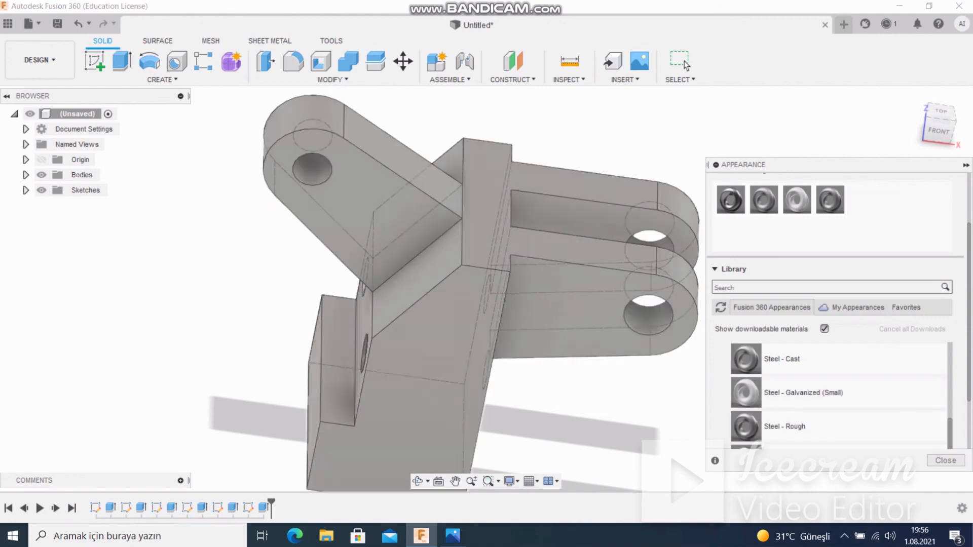
pyautogui.keyDown('shift'); pyautogui.moveTo(465, 289); pyautogui.dragTo(436, 294, button='middle'); pyautogui.keyUp('shift')
# Step: Browse the remaining steel appearances in the library for another finish
pyautogui.scroll(-1, 838, 393)
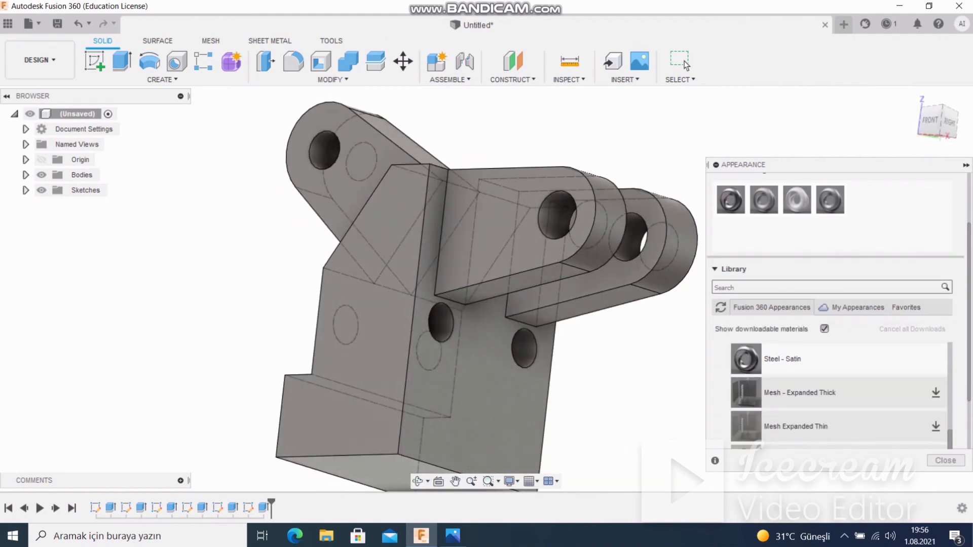
pyautogui.scroll(-2, 839, 393)
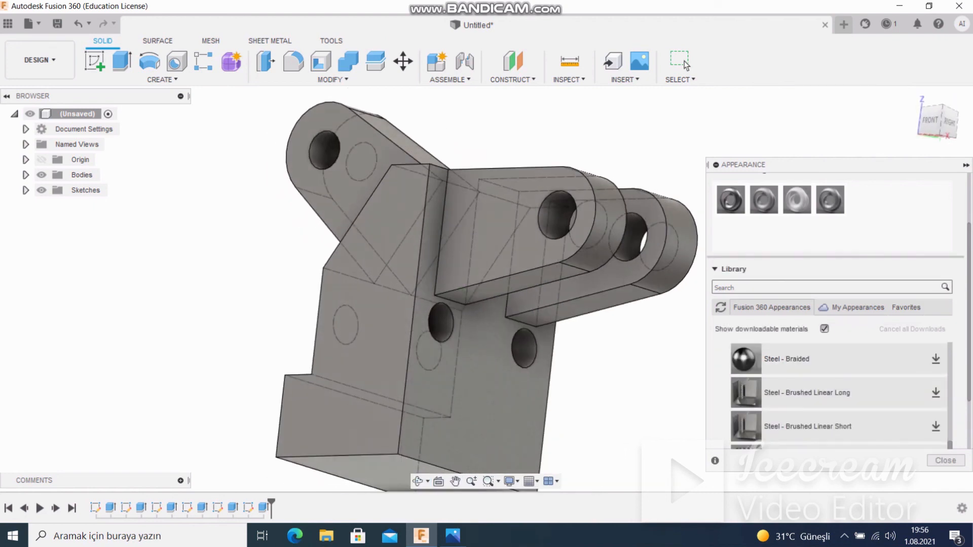
pyautogui.scroll(-5, 838, 393)
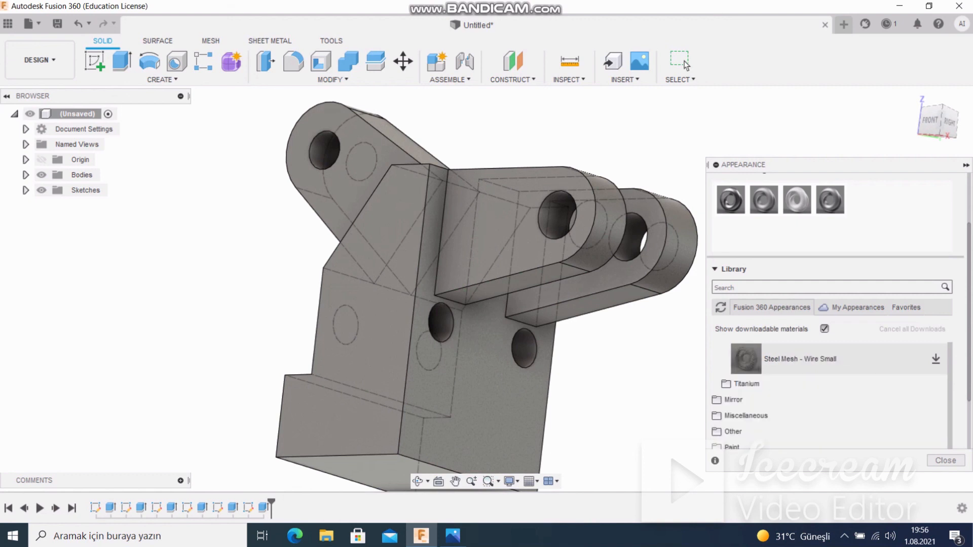